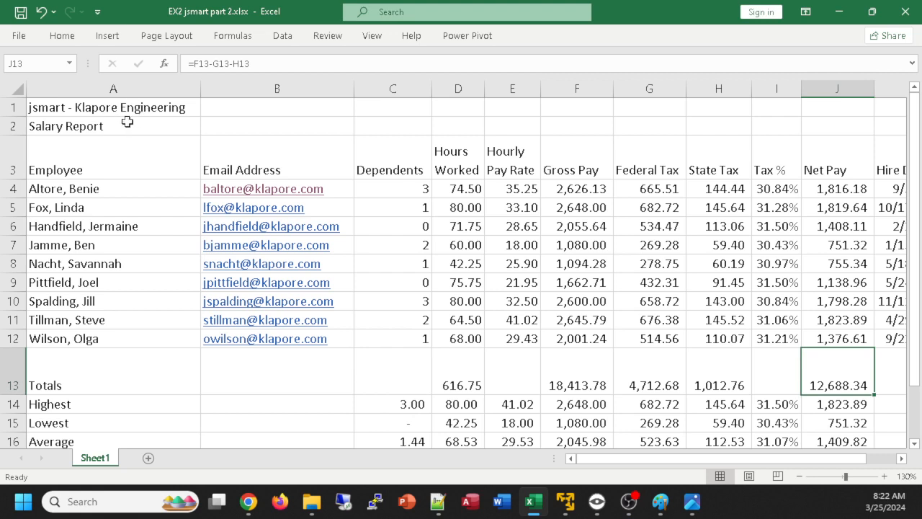
Review the title and Employee heading cells, and keep the ribbon's formatting commands permanently expanded
{"action": "left_click", "coordinate": [107, 105]}
{"action": "left_click", "coordinate": [113, 126]}
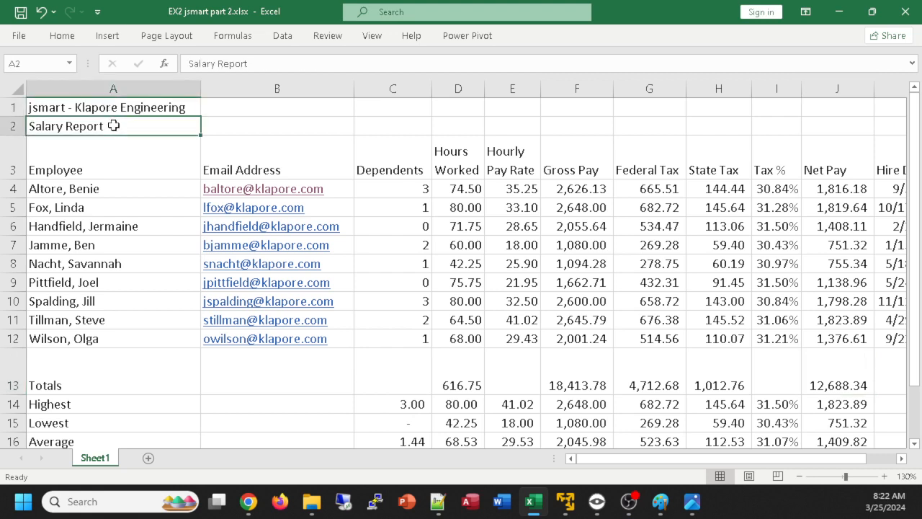
{"action": "left_click", "coordinate": [70, 172]}
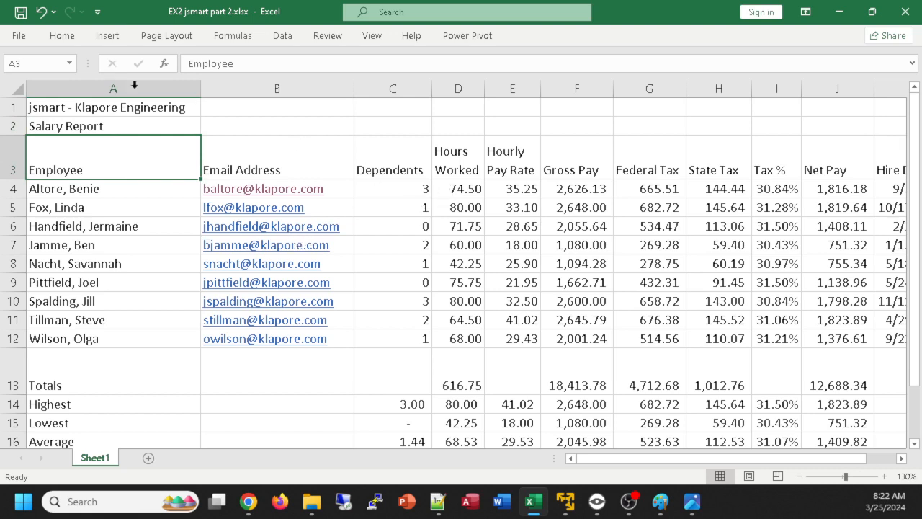
{"action": "double_click", "coordinate": [59, 36]}
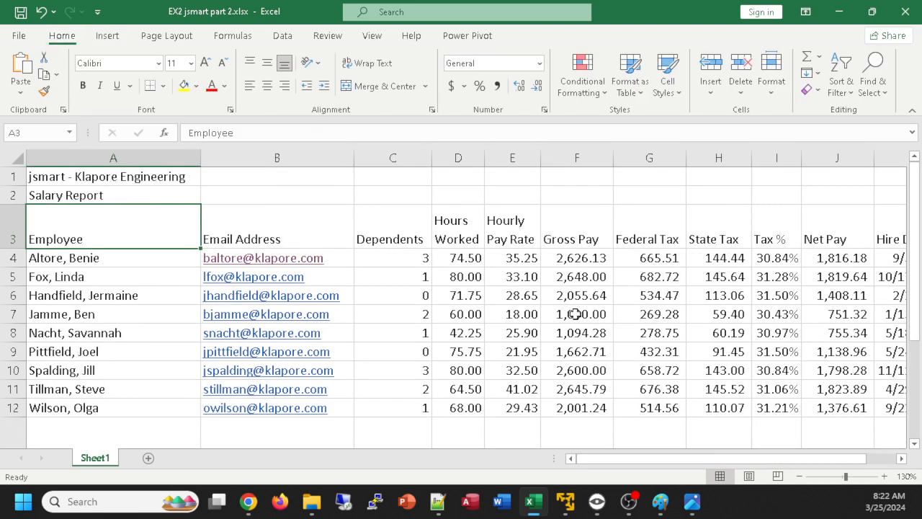
Examine the number format options for the first employee's Hourly Pay Rate in E4, leaving them unchanged
{"action": "left_click", "coordinate": [455, 261]}
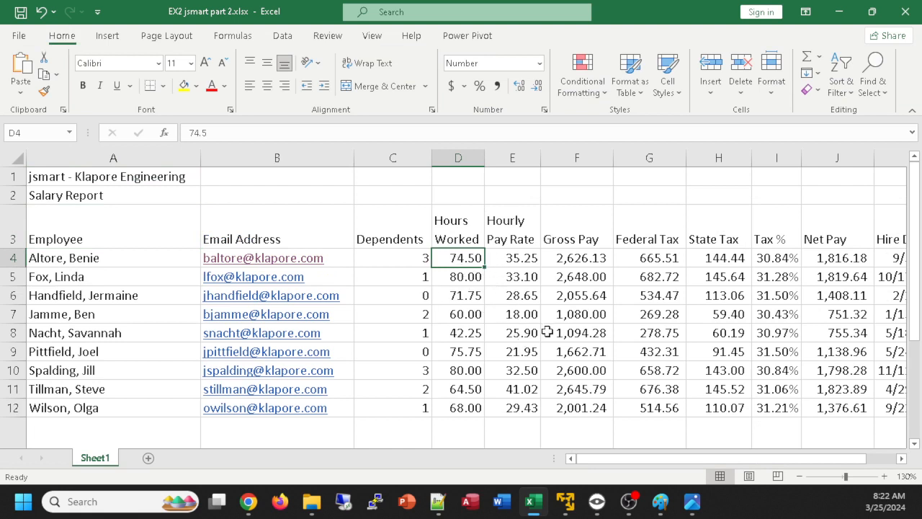
{"action": "left_click", "coordinate": [518, 261]}
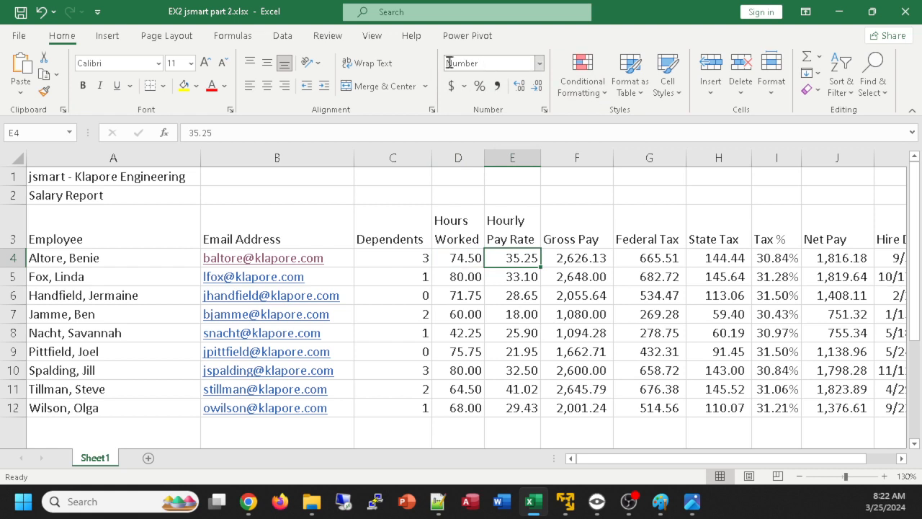
{"action": "left_click", "coordinate": [545, 110]}
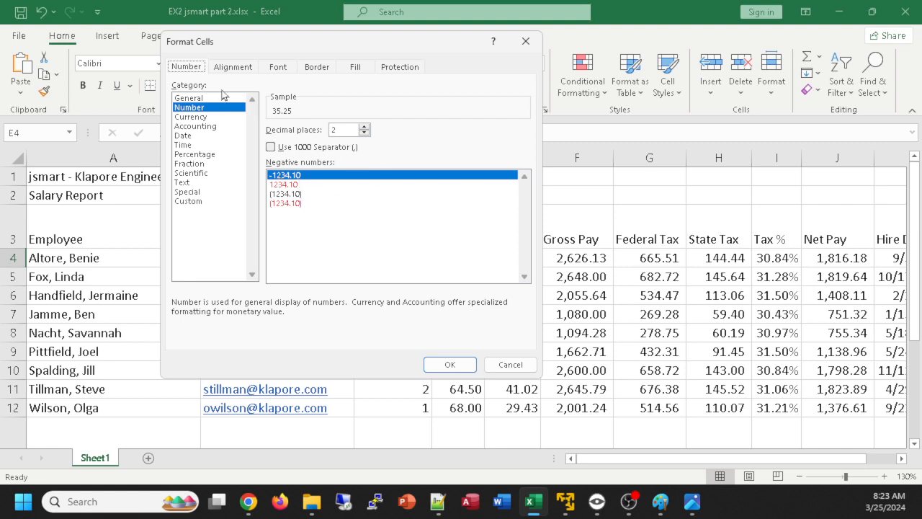
{"action": "left_click", "coordinate": [526, 41]}
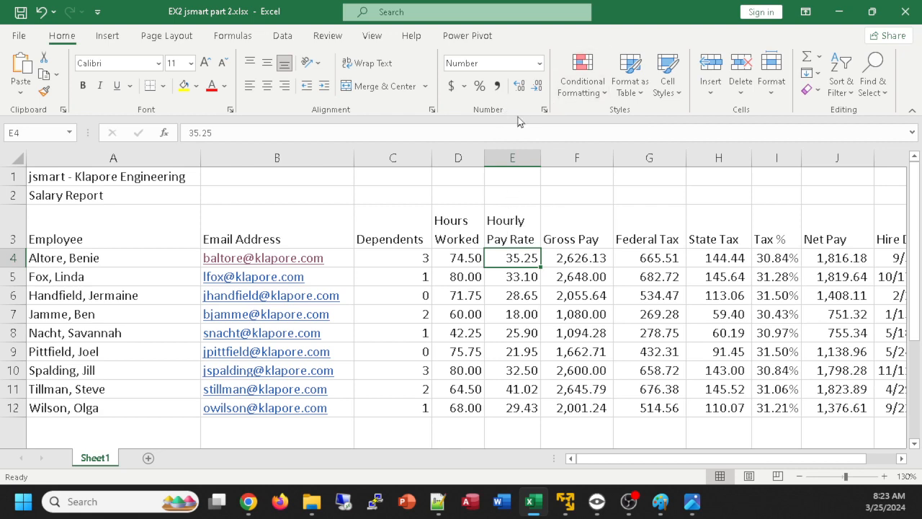
{"action": "left_click", "coordinate": [545, 109]}
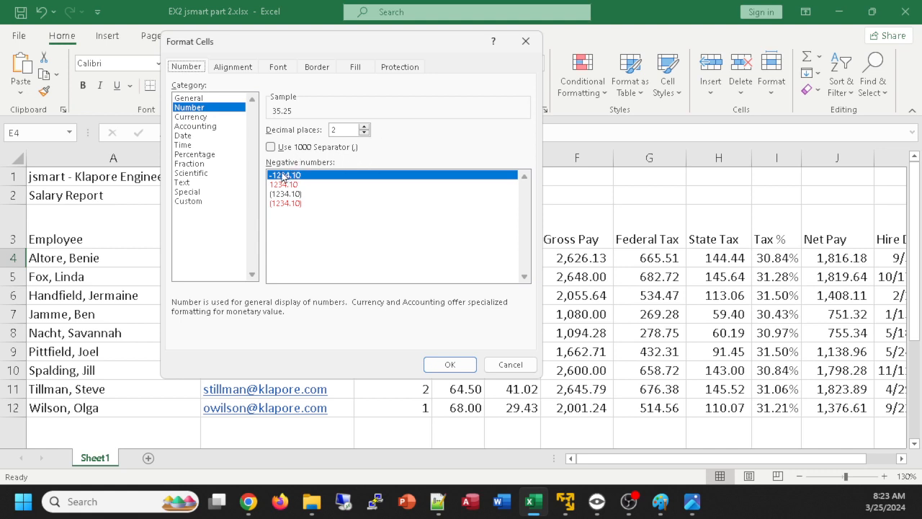
{"action": "left_click", "coordinate": [514, 362]}
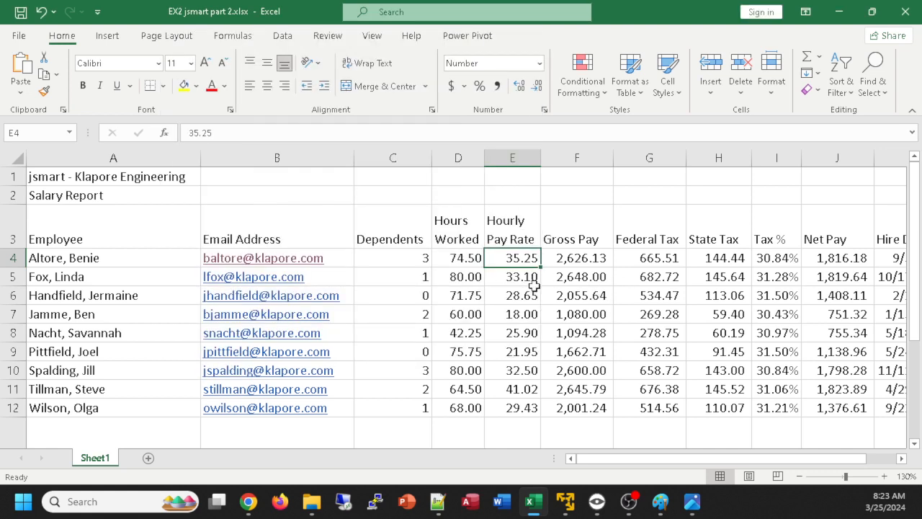
Compare the number formats of the Hourly Pay Rate and Gross Pay cells across the employee rows
{"action": "left_click", "coordinate": [587, 261]}
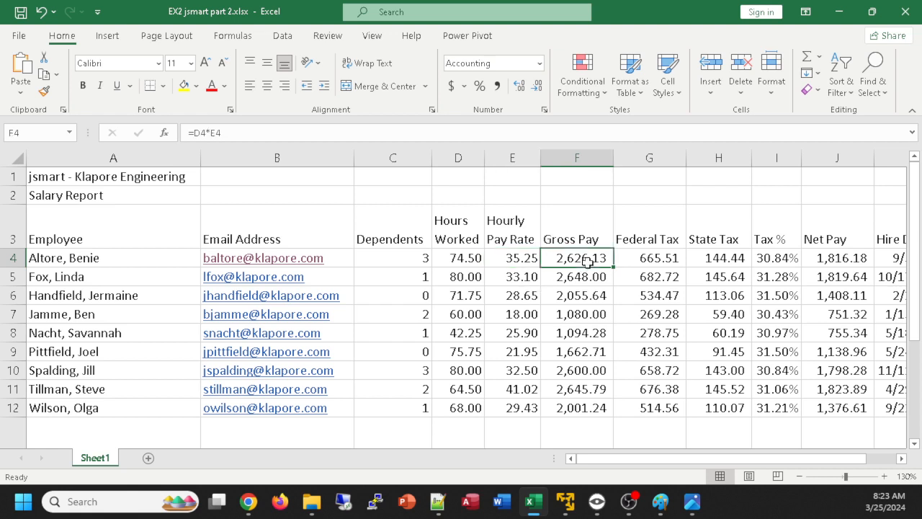
{"action": "left_click", "coordinate": [576, 282]}
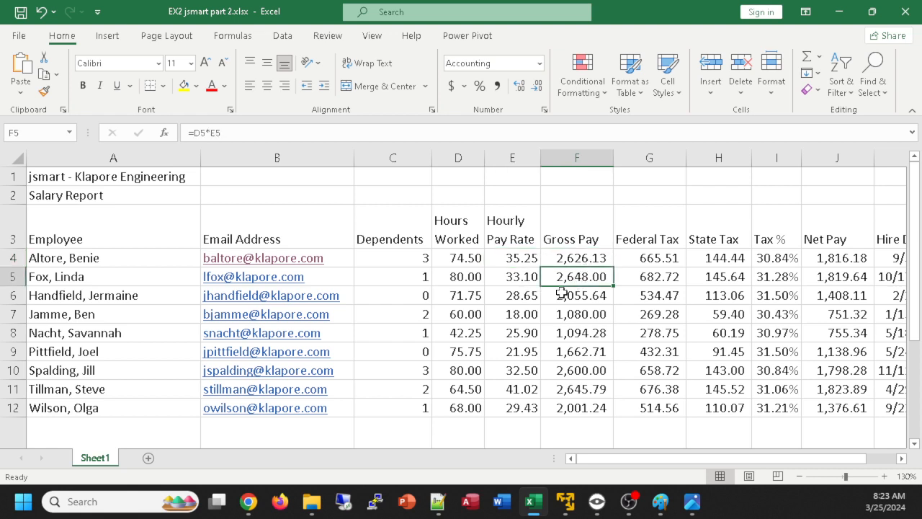
{"action": "left_click", "coordinate": [529, 289]}
{"action": "left_click", "coordinate": [511, 314]}
{"action": "left_click", "coordinate": [512, 335]}
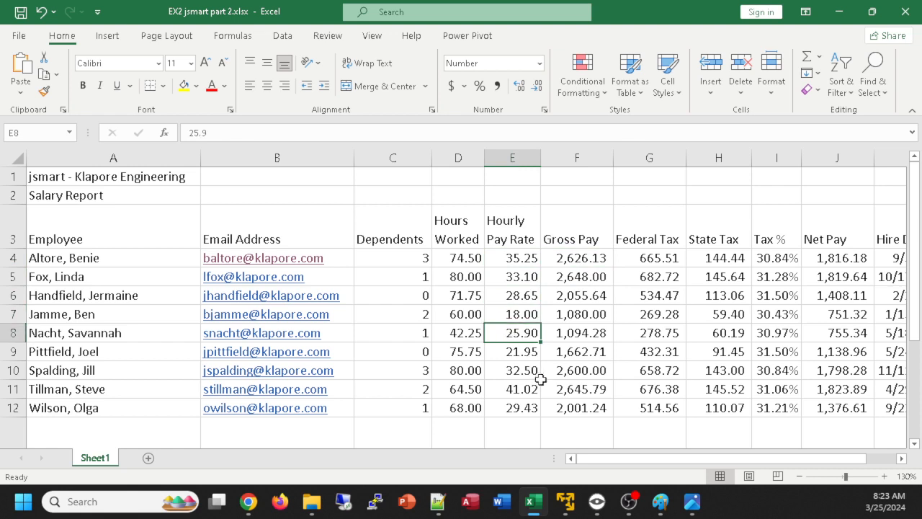
{"action": "left_click", "coordinate": [545, 387]}
{"action": "left_click", "coordinate": [525, 390]}
{"action": "left_click", "coordinate": [589, 350]}
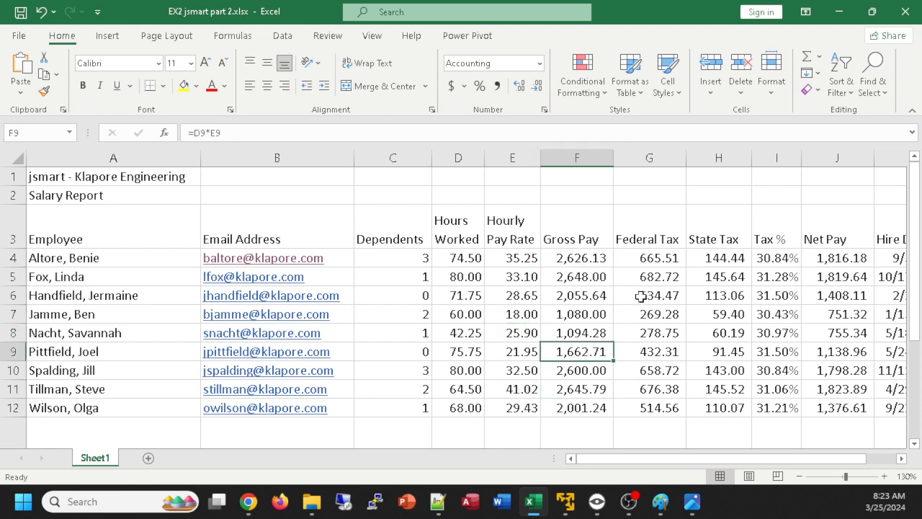
{"action": "left_click", "coordinate": [629, 261]}
{"action": "left_click", "coordinate": [566, 261]}
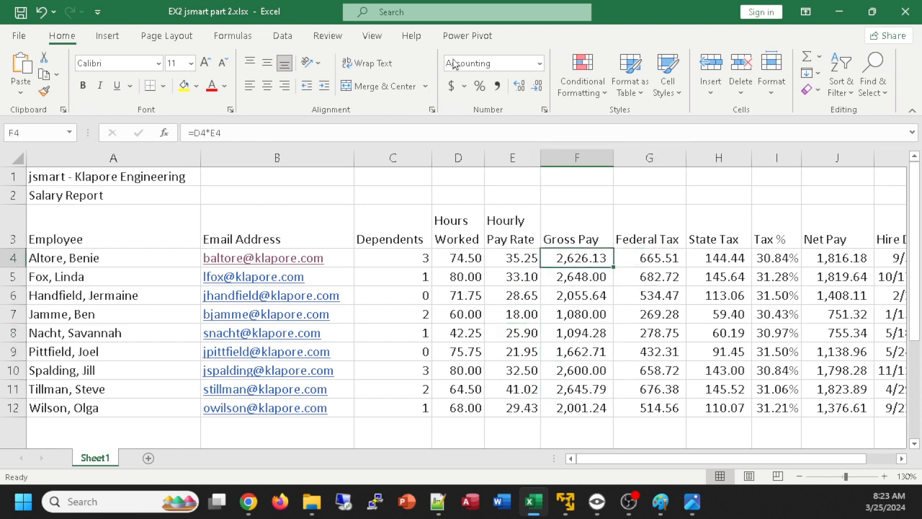
{"action": "left_click", "coordinate": [568, 277]}
{"action": "left_click", "coordinate": [570, 335]}
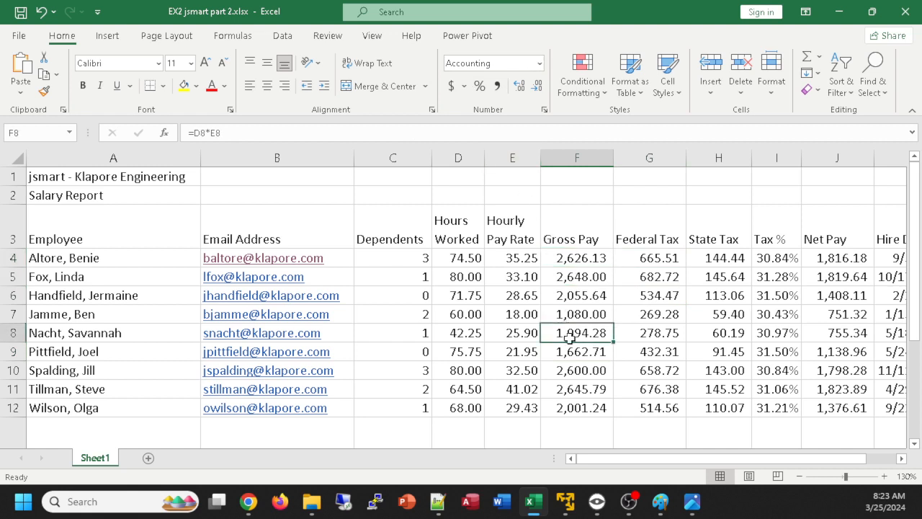
{"action": "left_click", "coordinate": [511, 258]}
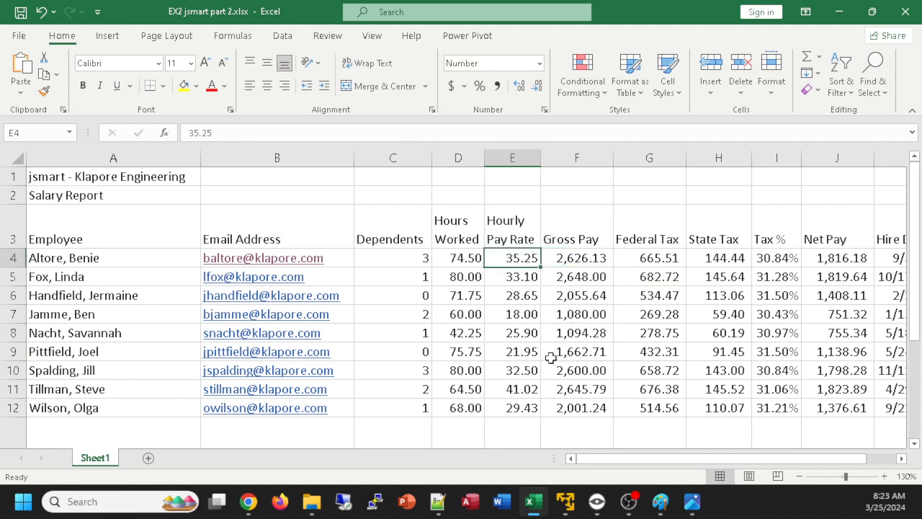
Try the Accounting Number Format on the first employee's Gross Pay in F4
{"action": "left_click", "coordinate": [580, 257]}
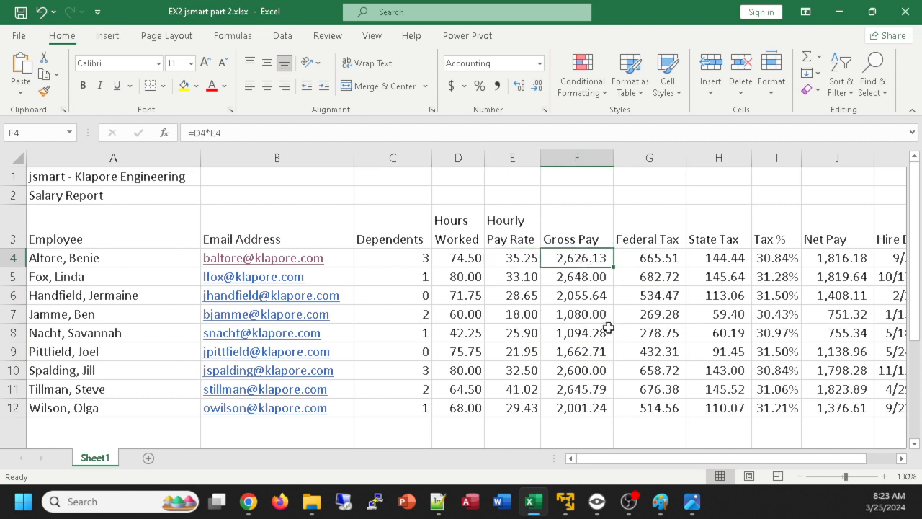
{"action": "left_click", "coordinate": [451, 87]}
{"action": "left_click", "coordinate": [516, 294]}
Examine the percentage format of the first Tax % value in I4 and the available custom format codes, leaving them unchanged
{"action": "scroll", "coordinate": [654, 288], "scroll_direction": "down", "scroll_amount": 1}
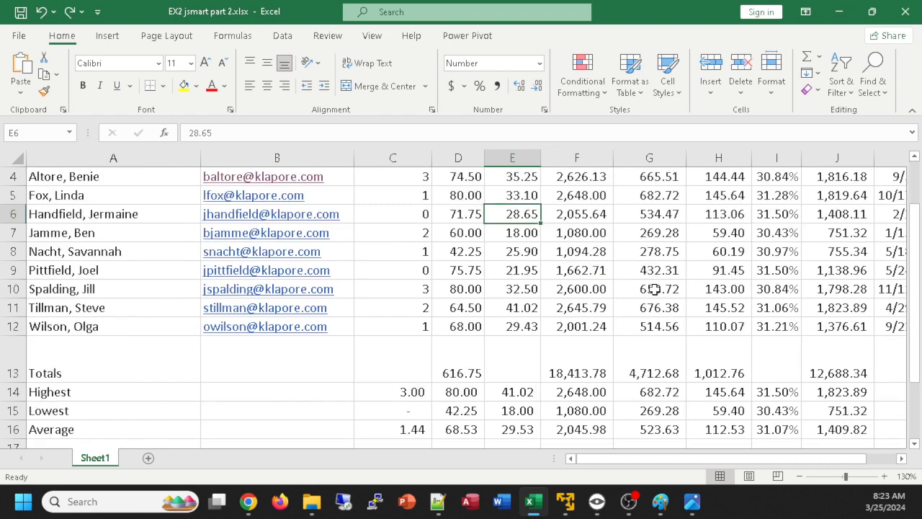
{"action": "scroll", "coordinate": [654, 289], "scroll_direction": "up", "scroll_amount": 1}
{"action": "scroll", "coordinate": [654, 295], "scroll_direction": "down", "scroll_amount": 1}
{"action": "scroll", "coordinate": [650, 302], "scroll_direction": "up", "scroll_amount": 1}
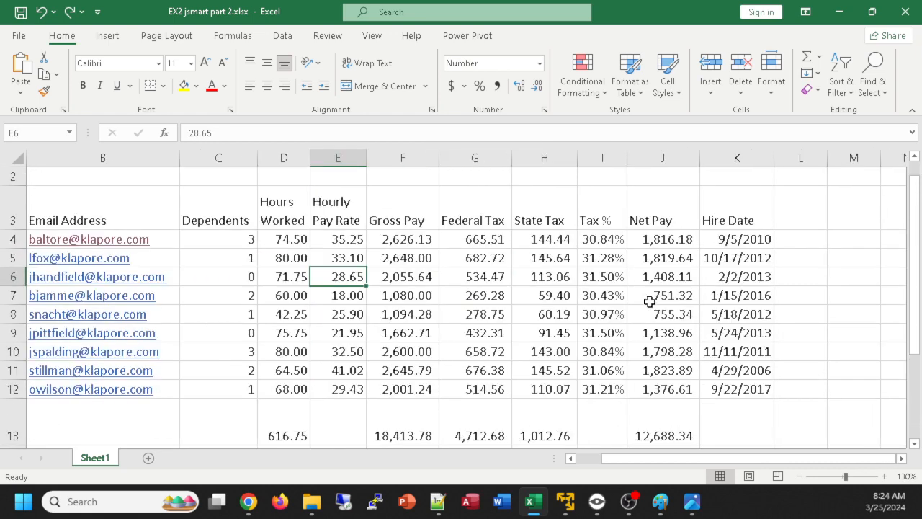
{"action": "left_click", "coordinate": [605, 240]}
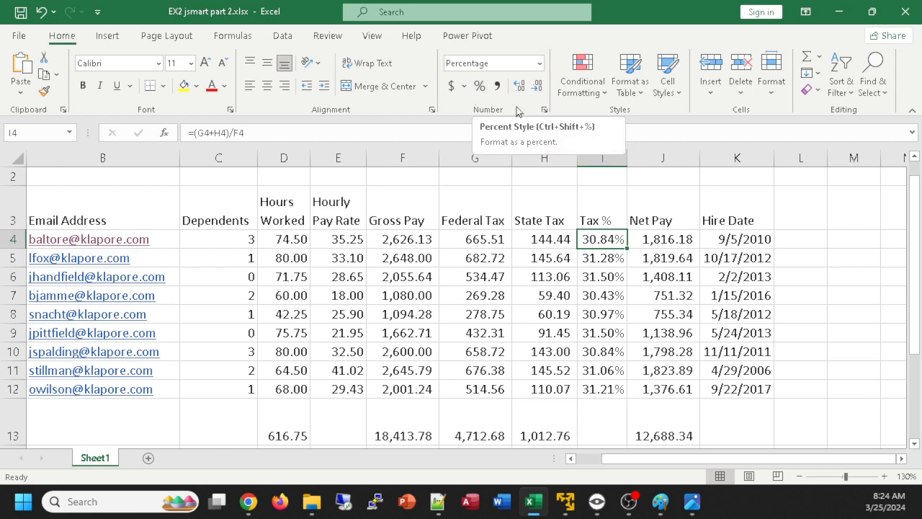
{"action": "left_click", "coordinate": [545, 109]}
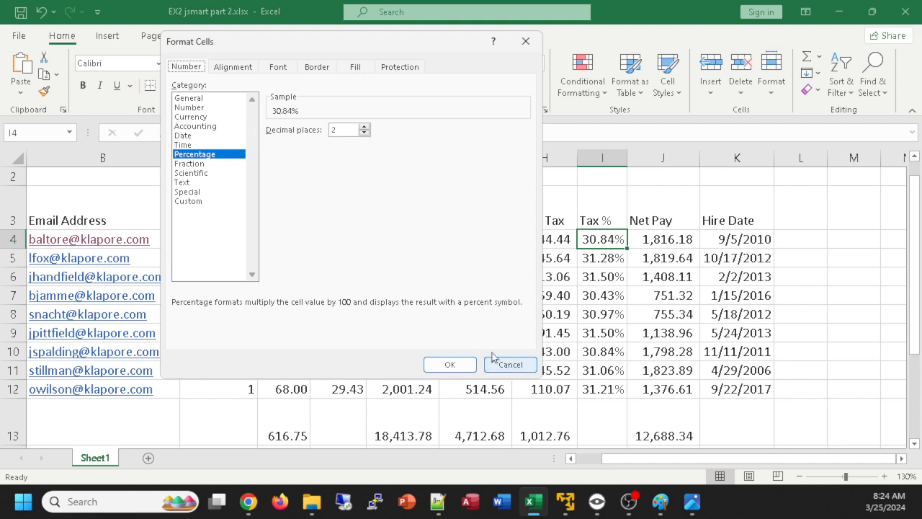
{"action": "left_click", "coordinate": [199, 204]}
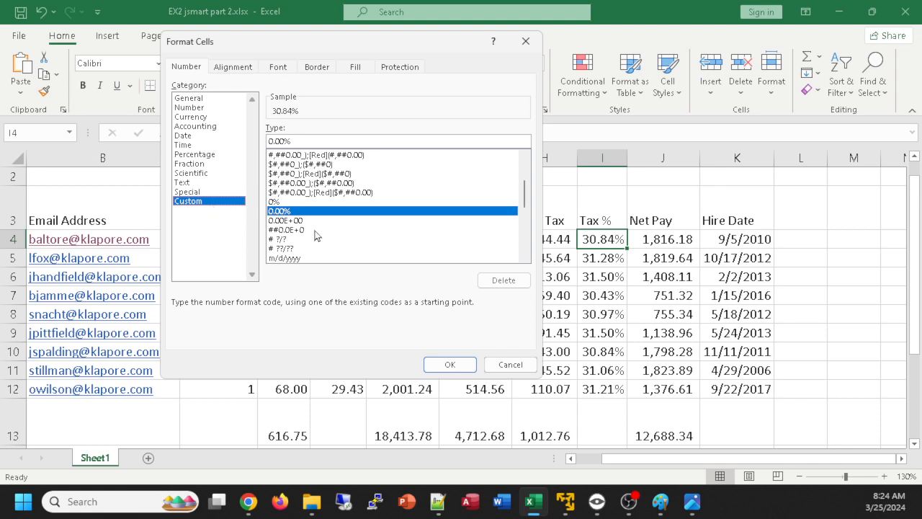
{"action": "scroll", "coordinate": [514, 197], "scroll_direction": "up", "scroll_amount": 3}
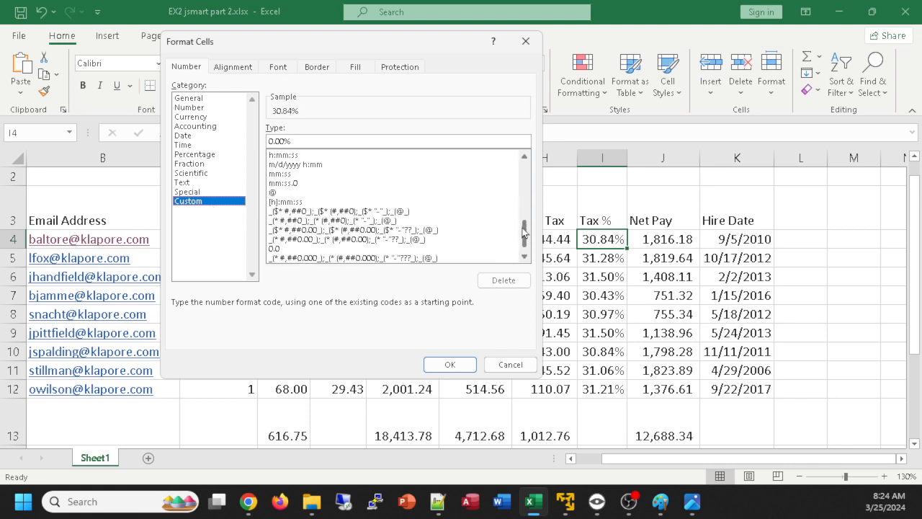
{"action": "scroll", "coordinate": [516, 249], "scroll_direction": "down", "scroll_amount": 3}
{"action": "scroll", "coordinate": [516, 249], "scroll_direction": "up", "scroll_amount": 3}
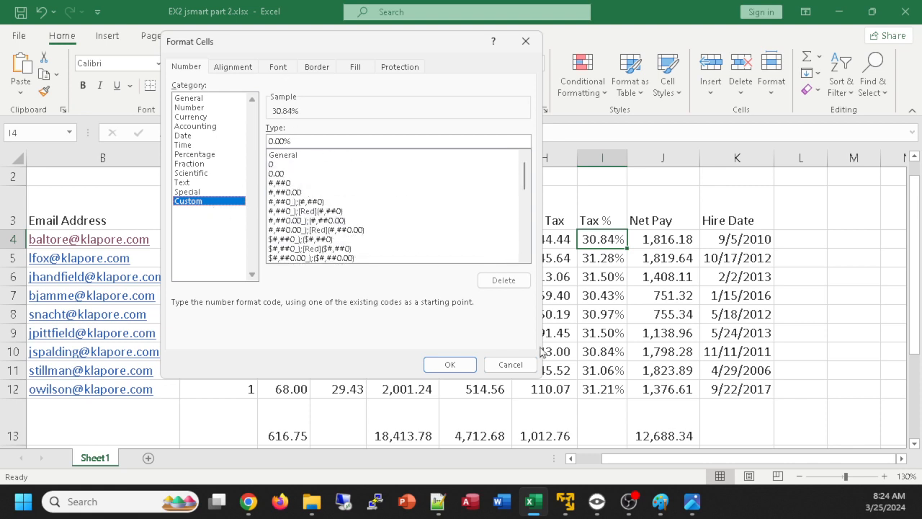
{"action": "left_click", "coordinate": [516, 366]}
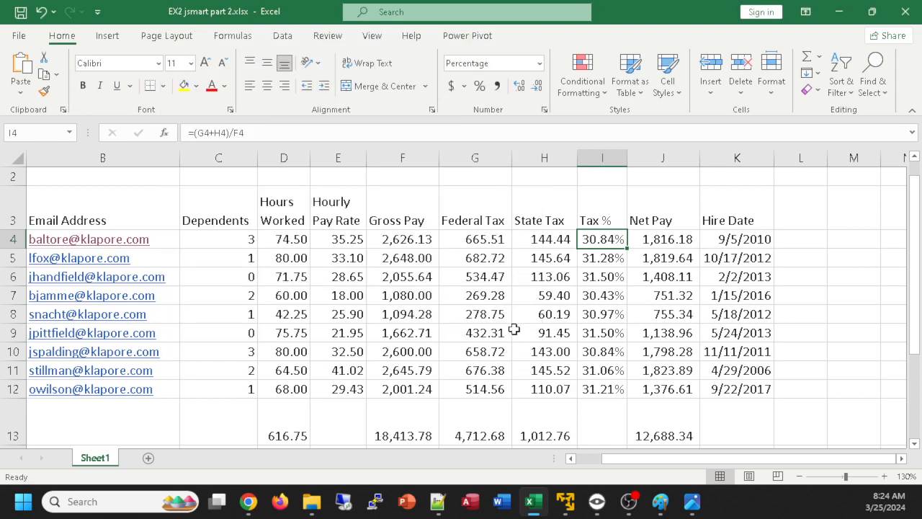
AutoFit the width of the Hire Date column, K, to show all of its dates
{"action": "scroll", "coordinate": [476, 312], "scroll_direction": "down", "scroll_amount": 1}
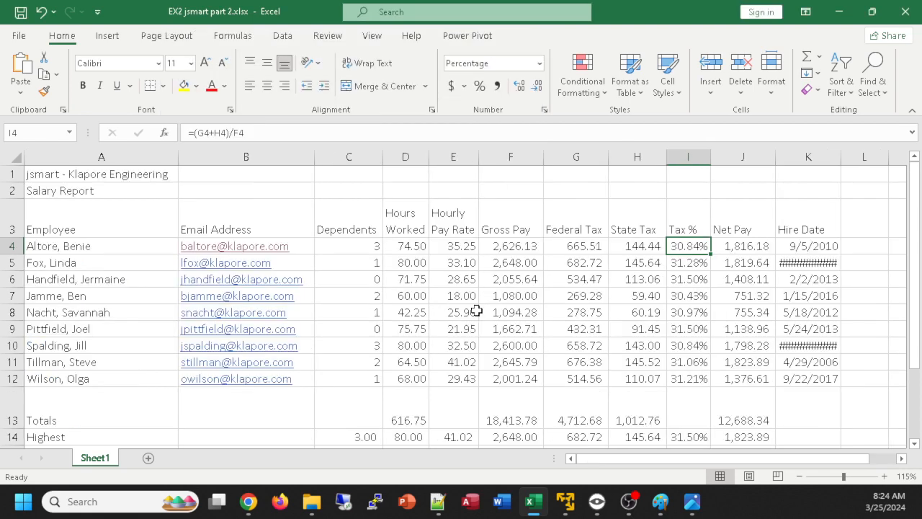
{"action": "scroll", "coordinate": [477, 312], "scroll_direction": "down", "scroll_amount": 1}
{"action": "scroll", "coordinate": [495, 302], "scroll_direction": "up", "scroll_amount": 1}
{"action": "double_click", "coordinate": [844, 159]}
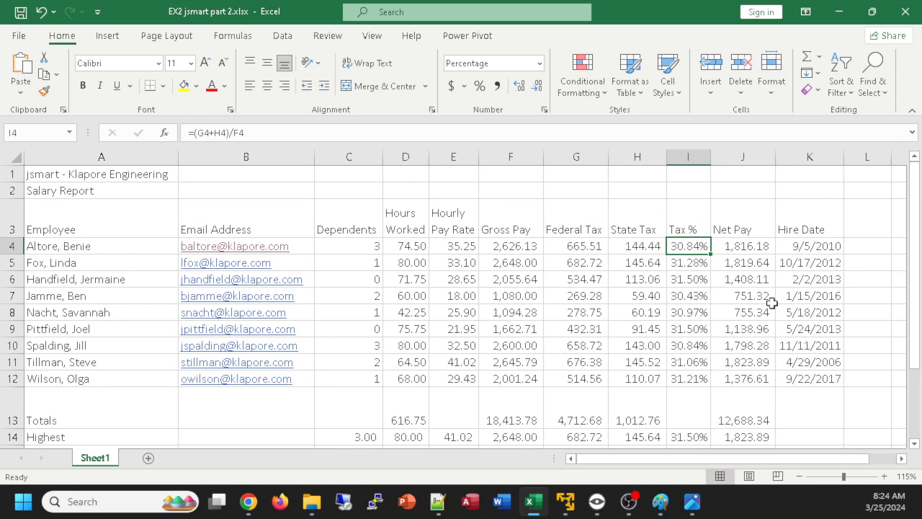
{"action": "scroll", "coordinate": [696, 314], "scroll_direction": "up", "scroll_amount": 1, "text": "ctrl"}
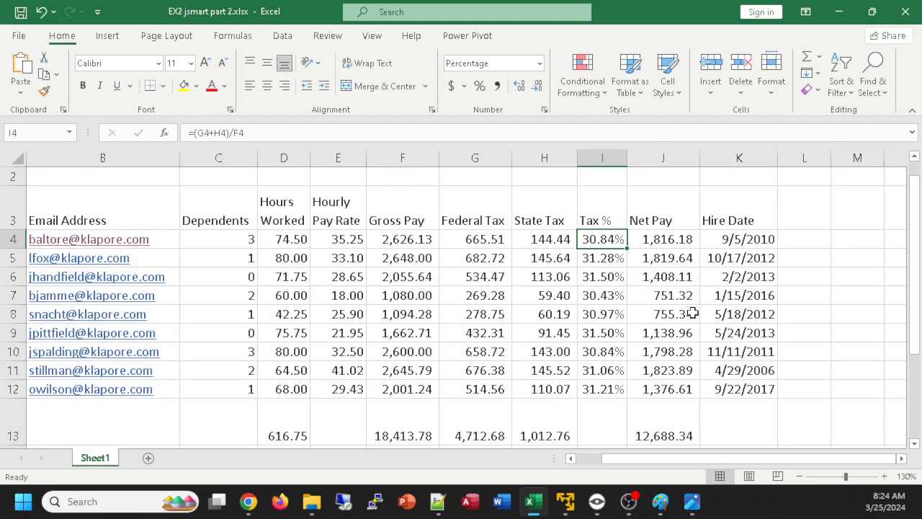
{"action": "scroll", "coordinate": [692, 314], "scroll_direction": "down", "scroll_amount": 4, "text": "ctrl"}
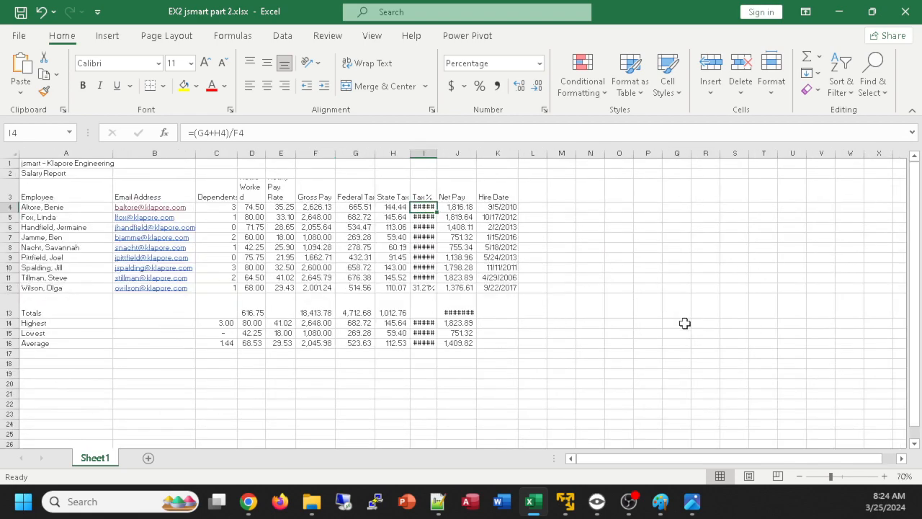
{"action": "scroll", "coordinate": [685, 323], "scroll_direction": "up", "scroll_amount": 2, "text": "ctrl"}
{"action": "scroll", "coordinate": [685, 325], "scroll_direction": "up", "scroll_amount": 1, "text": "ctrl"}
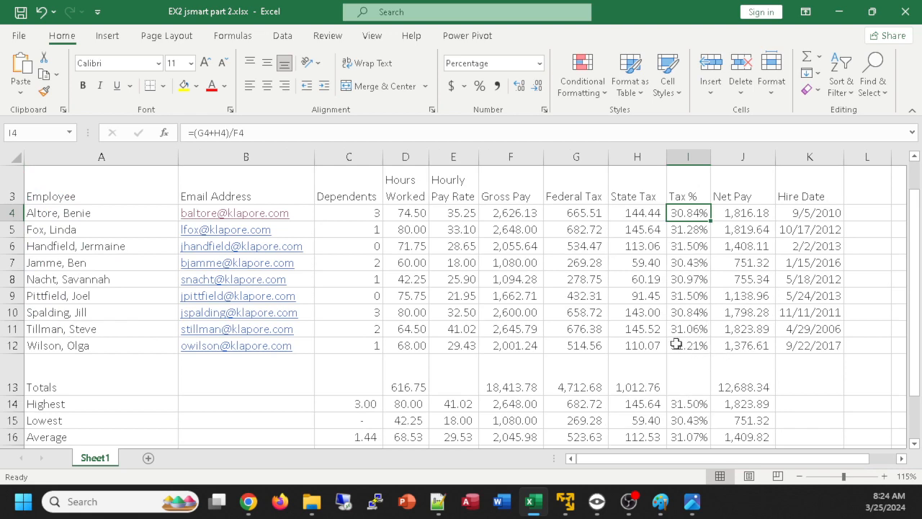
Switch to the reference image ex2Part2.png in the photo viewer and compare its target formatting with the workbook
{"action": "key", "text": "alt+Tab"}
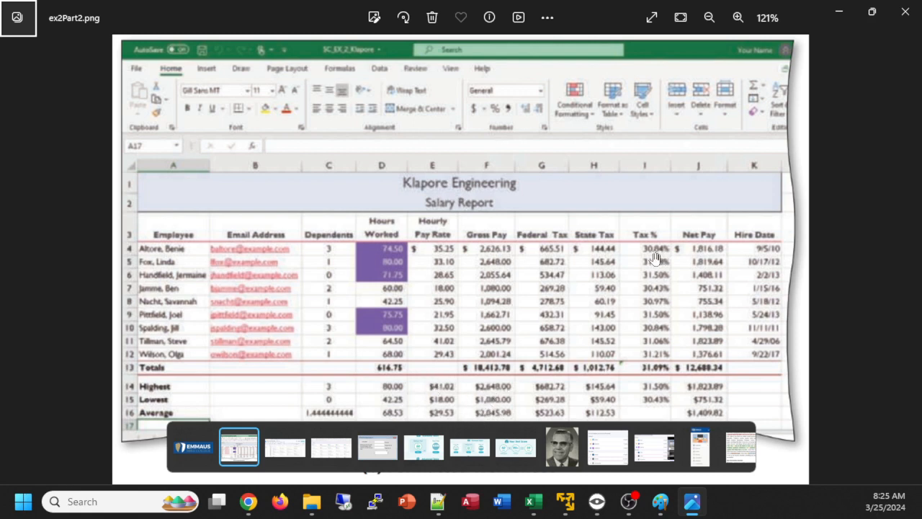
{"action": "key", "text": "alt+Tab"}
{"action": "scroll", "coordinate": [339, 252], "scroll_direction": "up", "scroll_amount": 1}
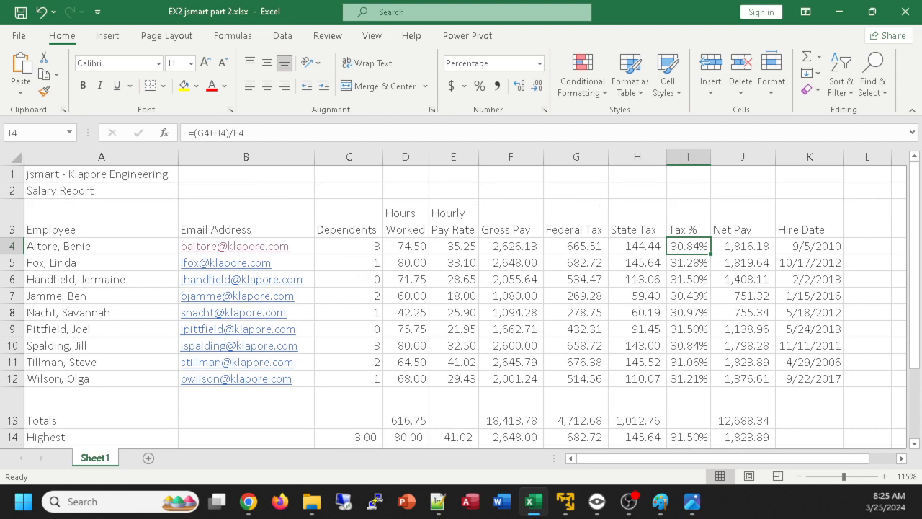
{"action": "key", "text": "alt+Tab"}
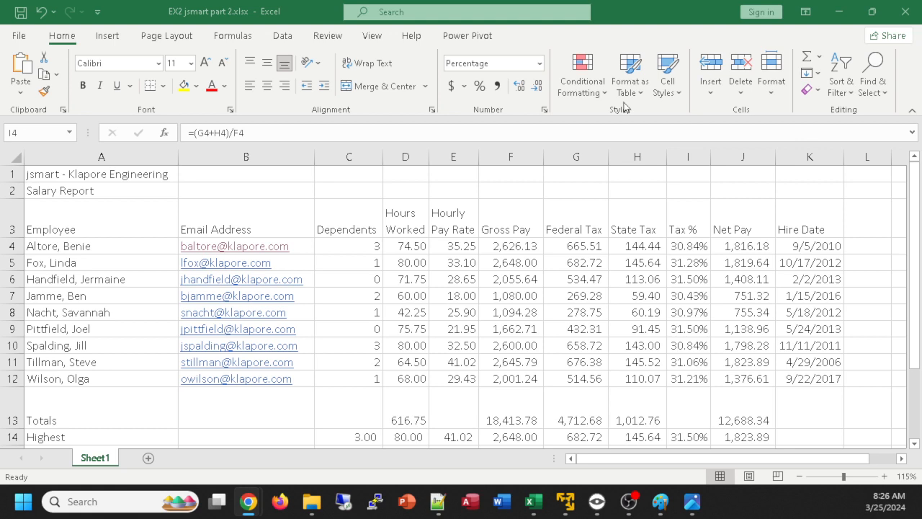
Apply the Gallery theme to the salary report workbook
{"action": "left_click", "coordinate": [178, 43]}
{"action": "left_click", "coordinate": [178, 42]}
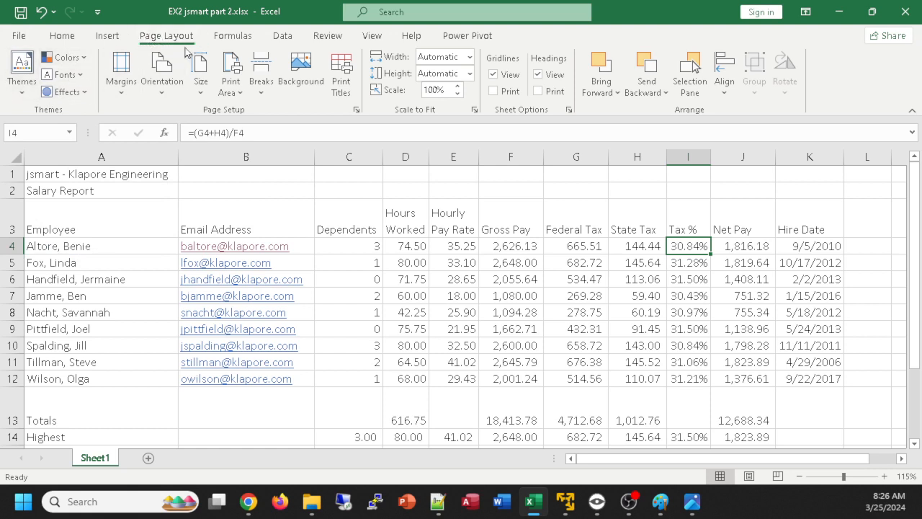
{"action": "left_click", "coordinate": [21, 72]}
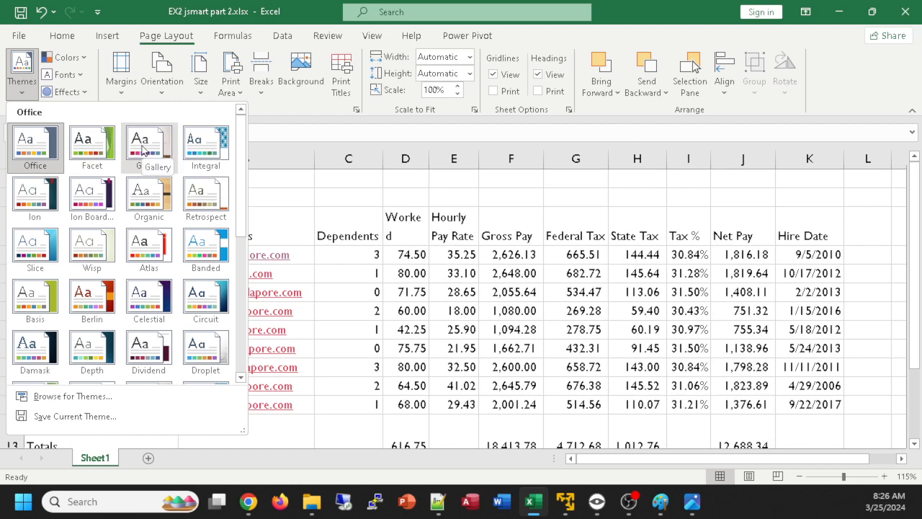
{"action": "left_click", "coordinate": [151, 147]}
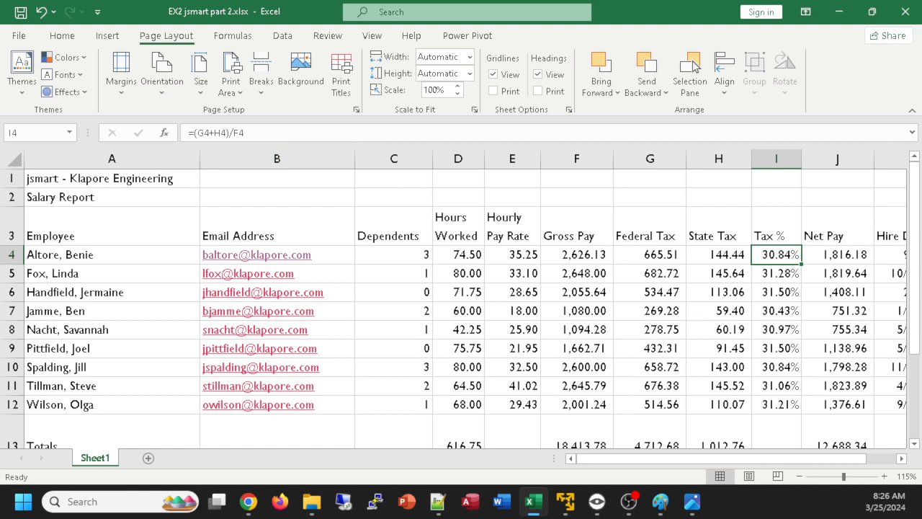
{"action": "key", "text": "alt+Tab"}
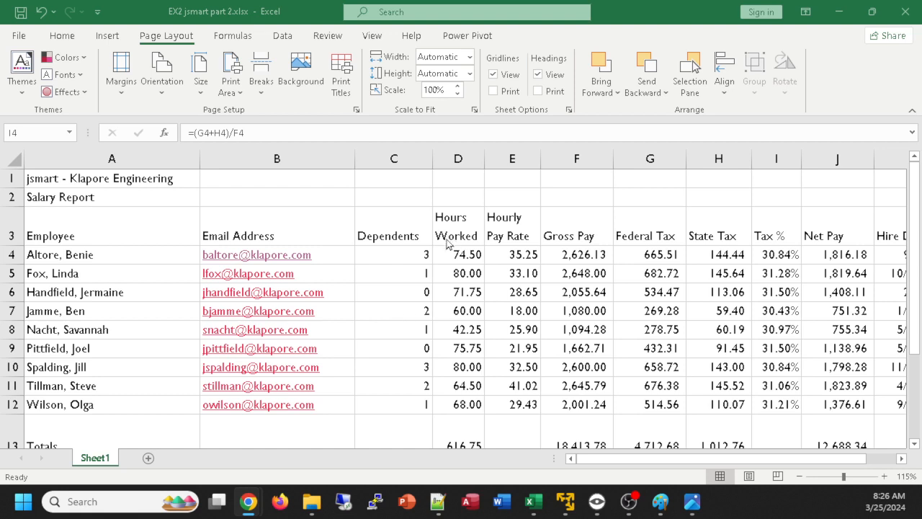
{"action": "key", "text": "alt+Tab"}
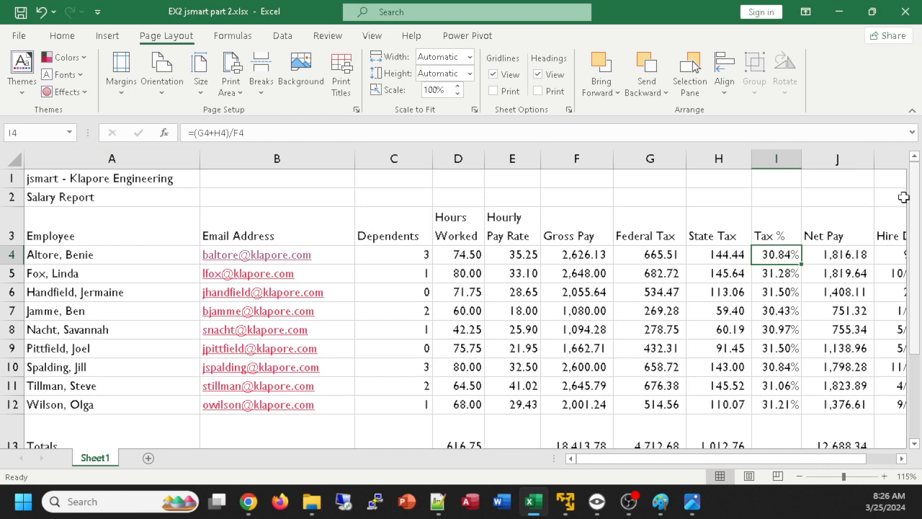
Try to merge the title cells A1:K1 with horizontal and vertical centering through the cell alignment settings, and undo it
{"action": "scroll", "coordinate": [581, 314], "scroll_direction": "down", "scroll_amount": 1}
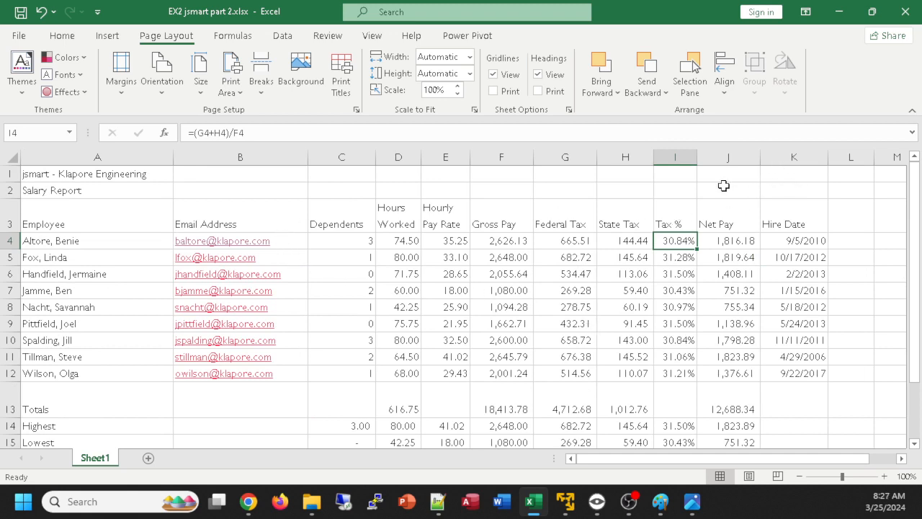
{"action": "left_click_drag", "start_coordinate": [61, 176], "coordinate": [786, 180]}
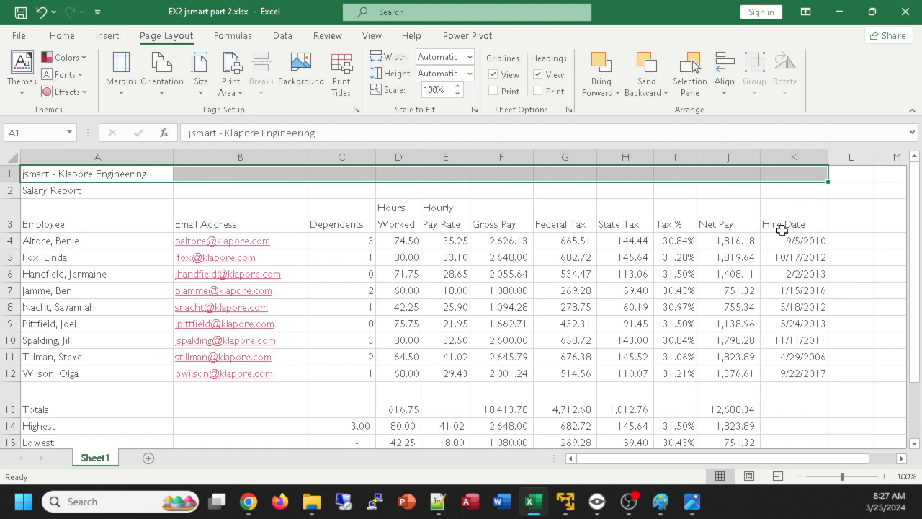
{"action": "left_click", "coordinate": [60, 39]}
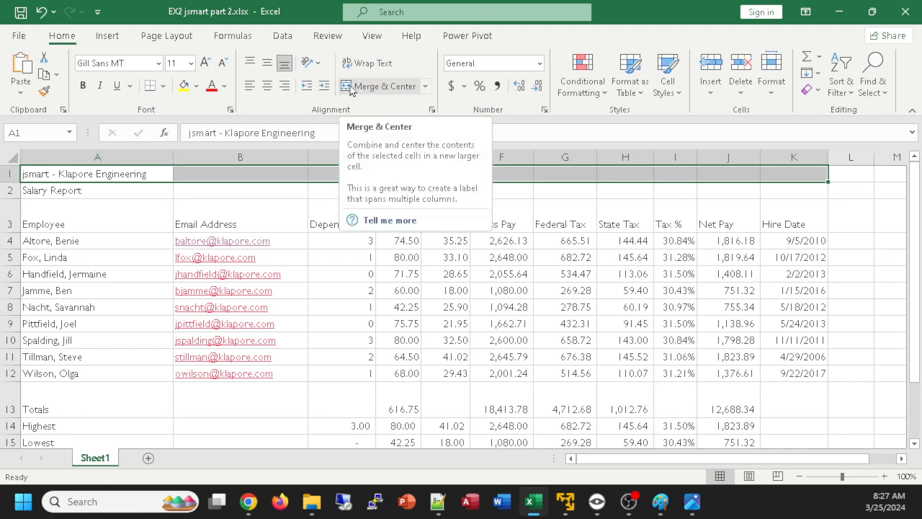
{"action": "left_click", "coordinate": [432, 111]}
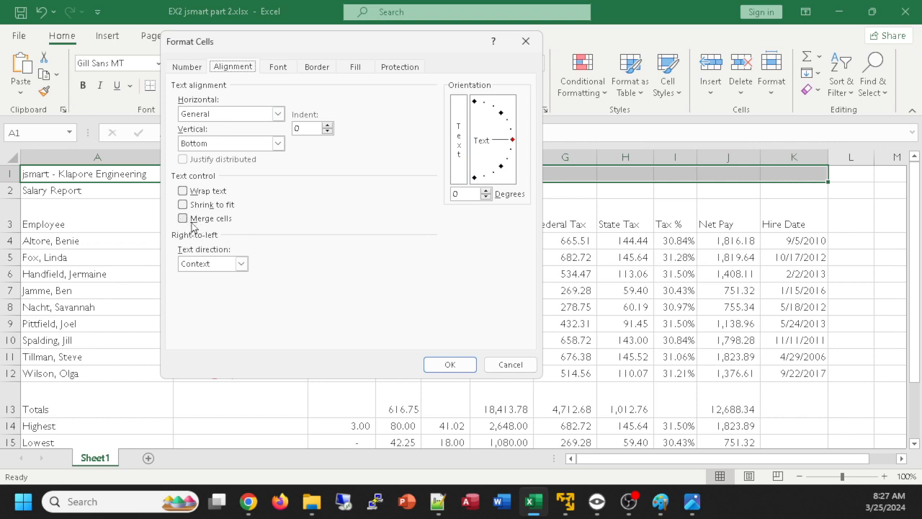
{"action": "left_click", "coordinate": [182, 218]}
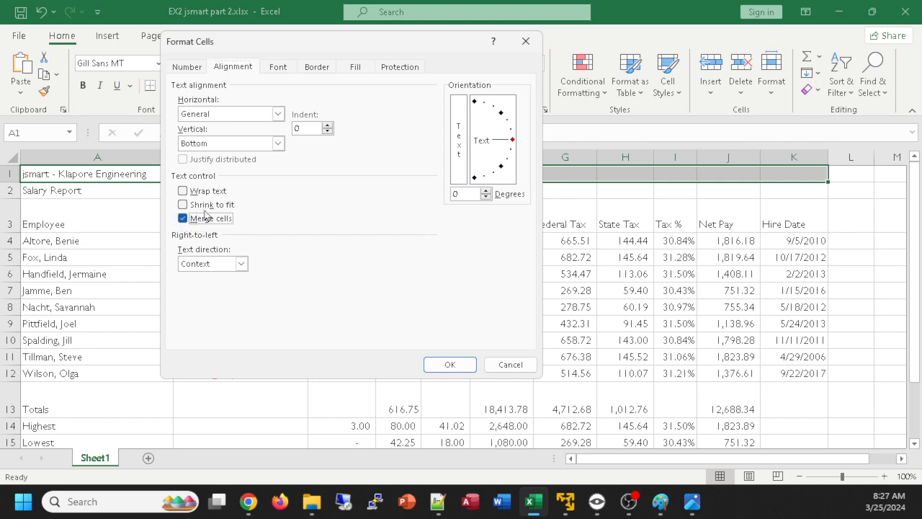
{"action": "left_click", "coordinate": [279, 115]}
{"action": "left_click", "coordinate": [193, 146]}
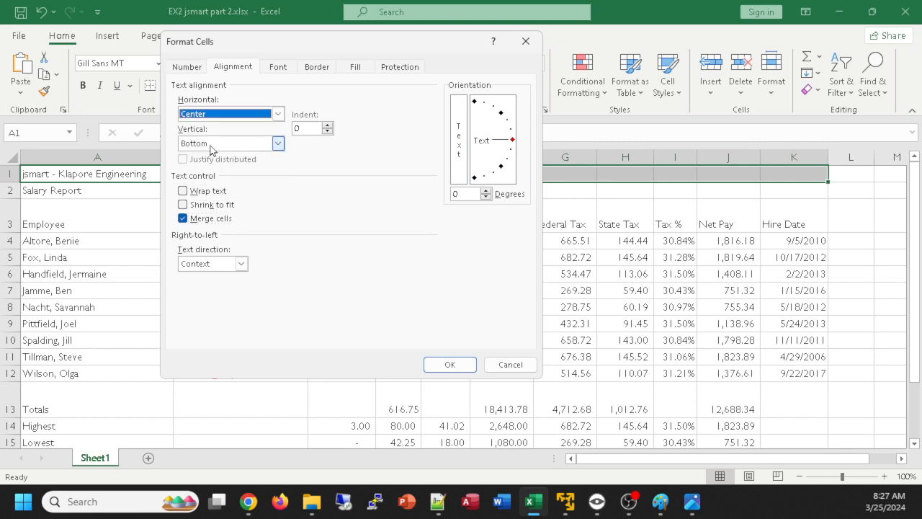
{"action": "left_click", "coordinate": [277, 145]}
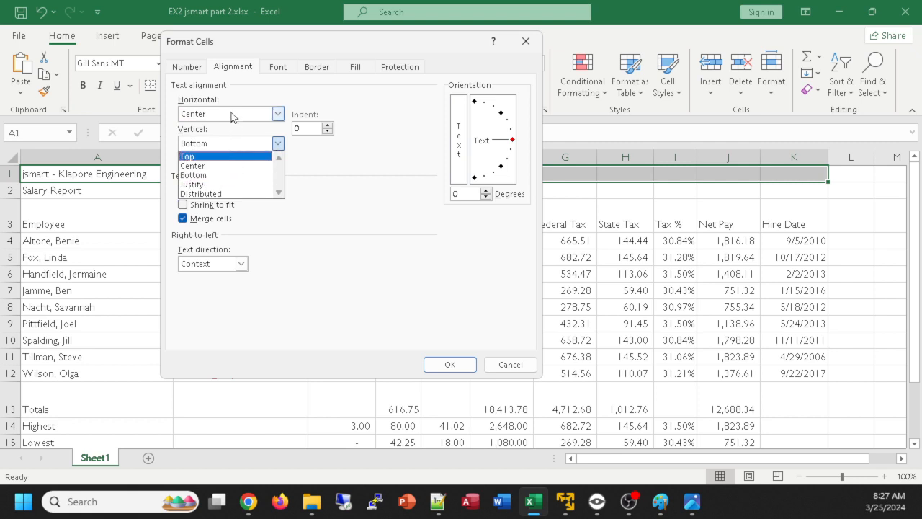
{"action": "left_click", "coordinate": [191, 169]}
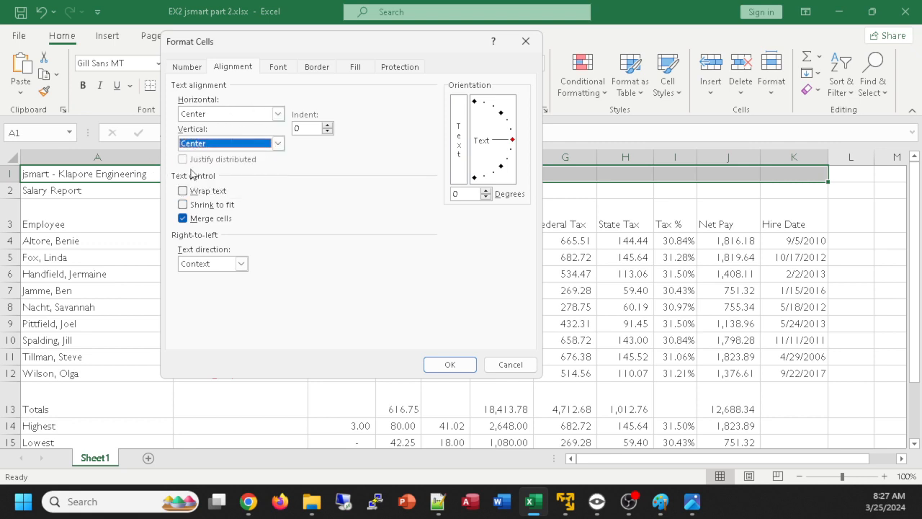
{"action": "left_click", "coordinate": [449, 365]}
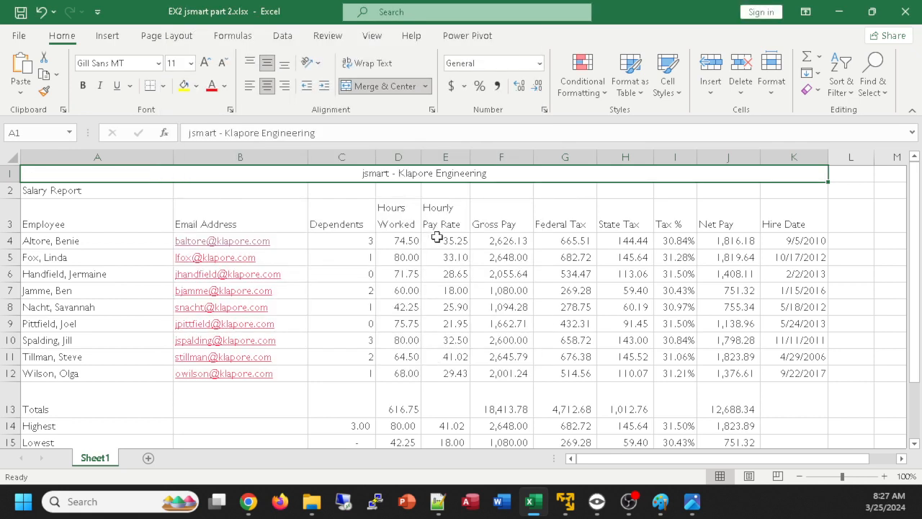
{"action": "key", "text": "ctrl+z"}
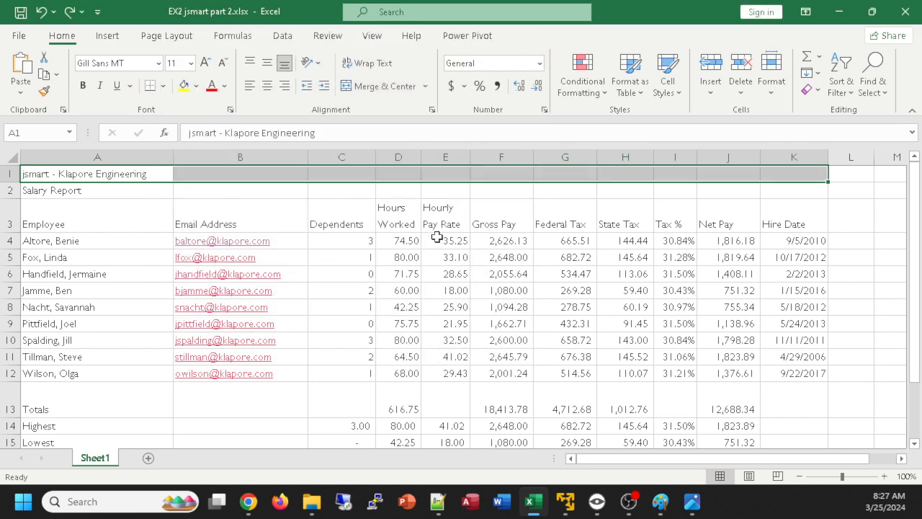
Merge and center the company title across A1:K1 and set its vertical alignment to Center
{"action": "left_click", "coordinate": [362, 92]}
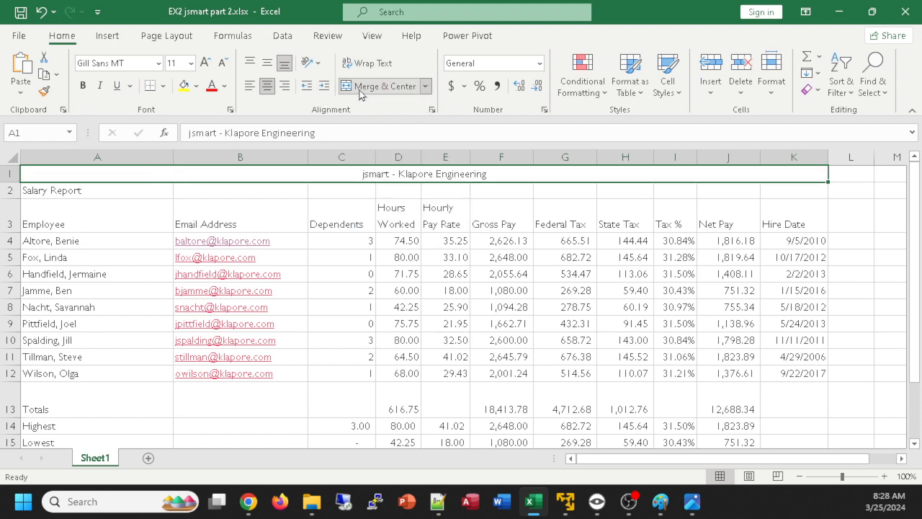
{"action": "left_click", "coordinate": [433, 110]}
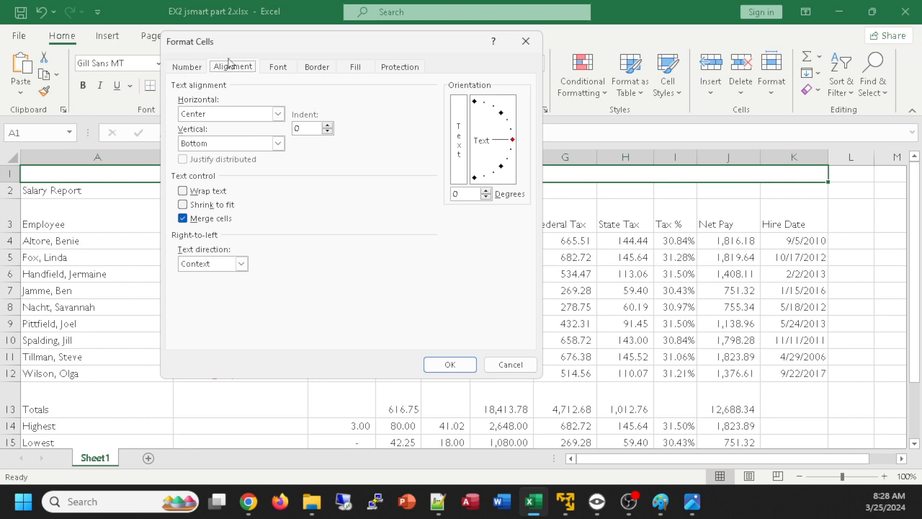
{"action": "left_click", "coordinate": [277, 143]}
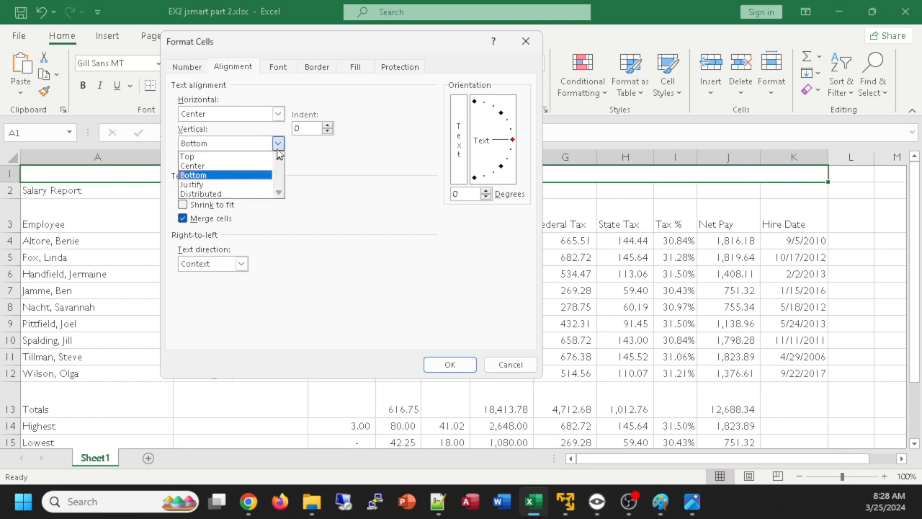
{"action": "left_click", "coordinate": [220, 171]}
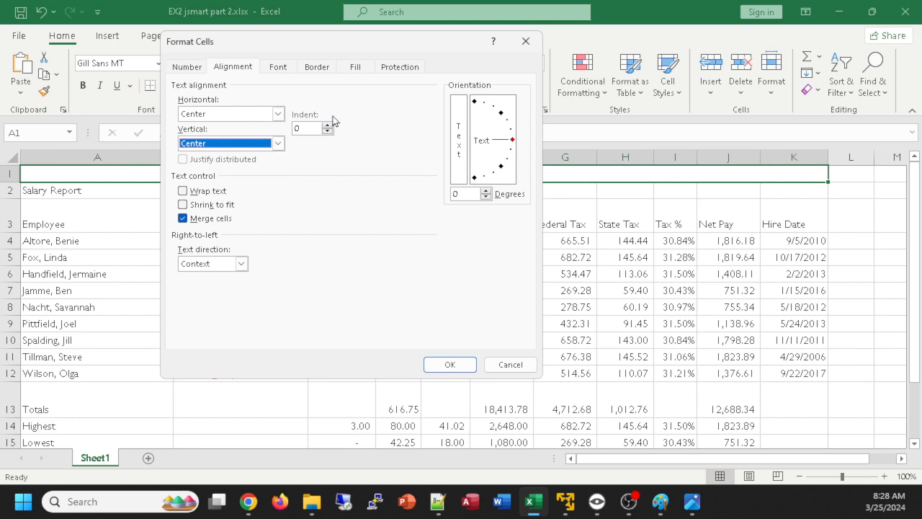
{"action": "left_click", "coordinate": [470, 368]}
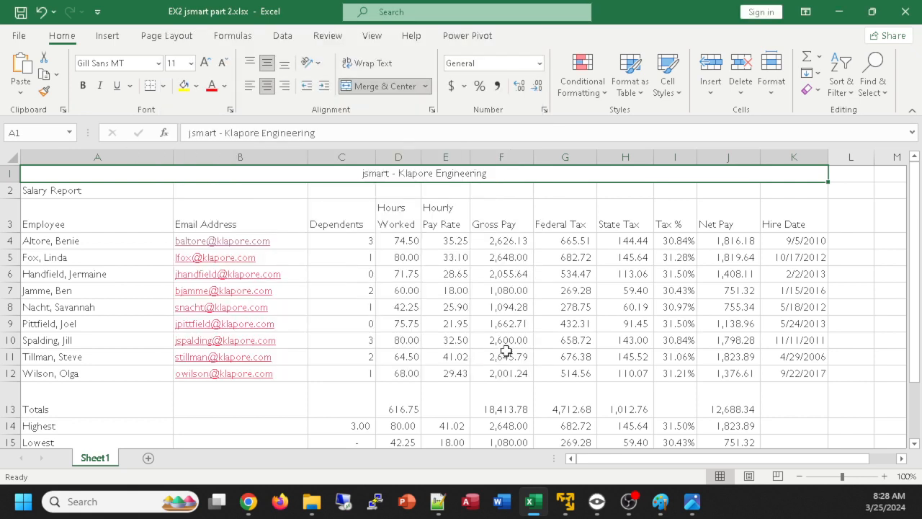
{"action": "left_click", "coordinate": [433, 112]}
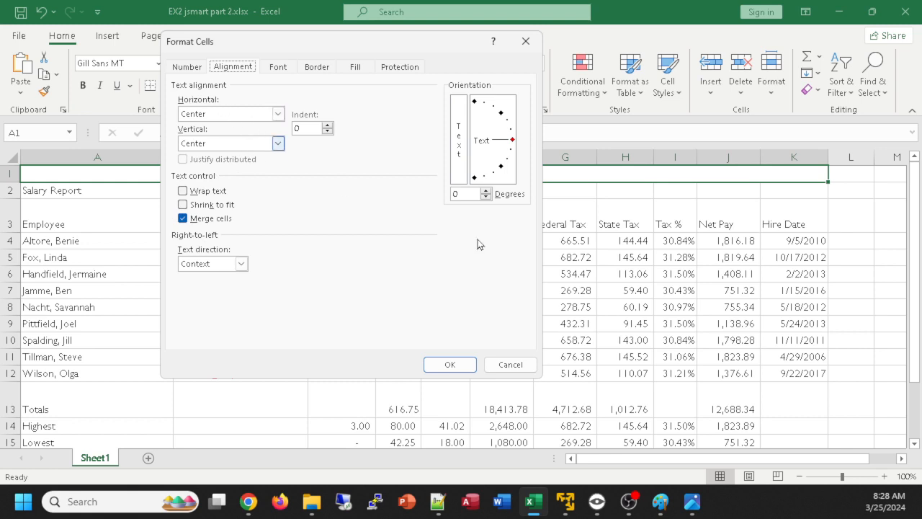
{"action": "left_click", "coordinate": [508, 364]}
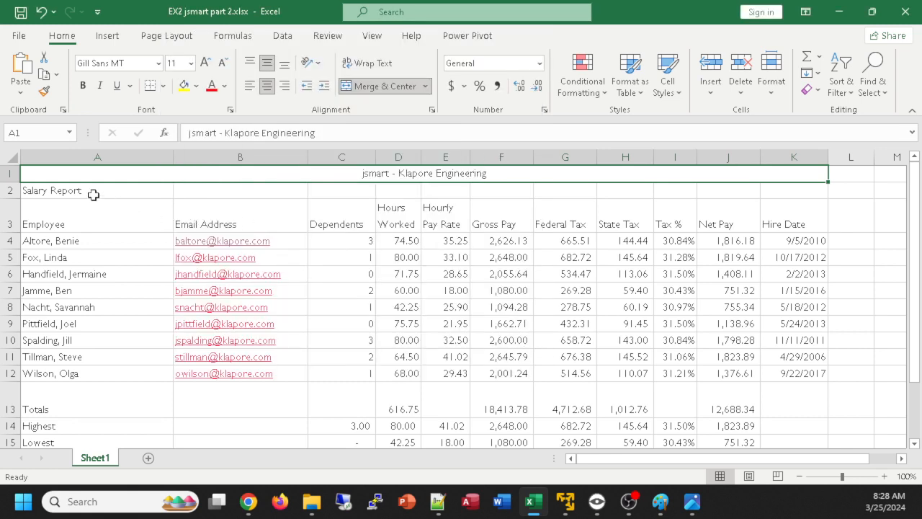
Merge and center the Salary Report subtitle across A2:K2
{"action": "left_click_drag", "start_coordinate": [94, 191], "coordinate": [782, 193]}
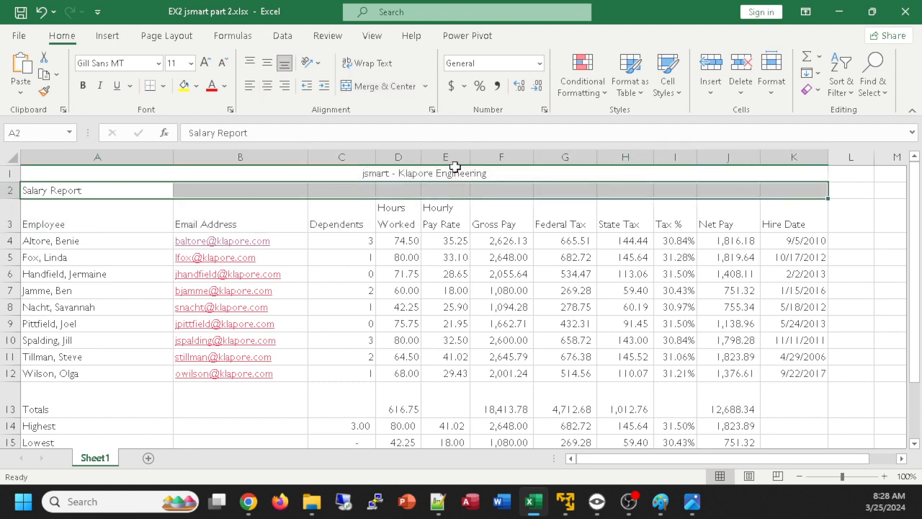
{"action": "left_click", "coordinate": [359, 87]}
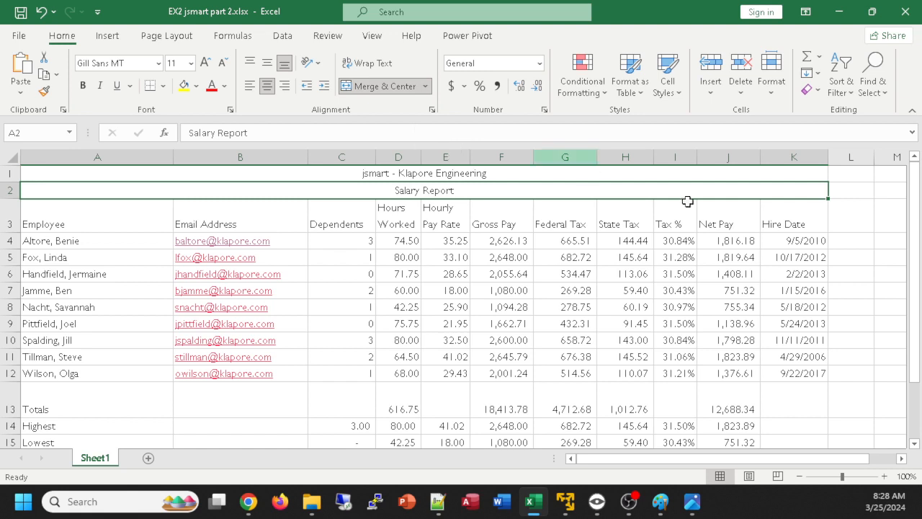
Apply the Title cell style to the company title in A1 and set its font size to 28
{"action": "left_click", "coordinate": [418, 172]}
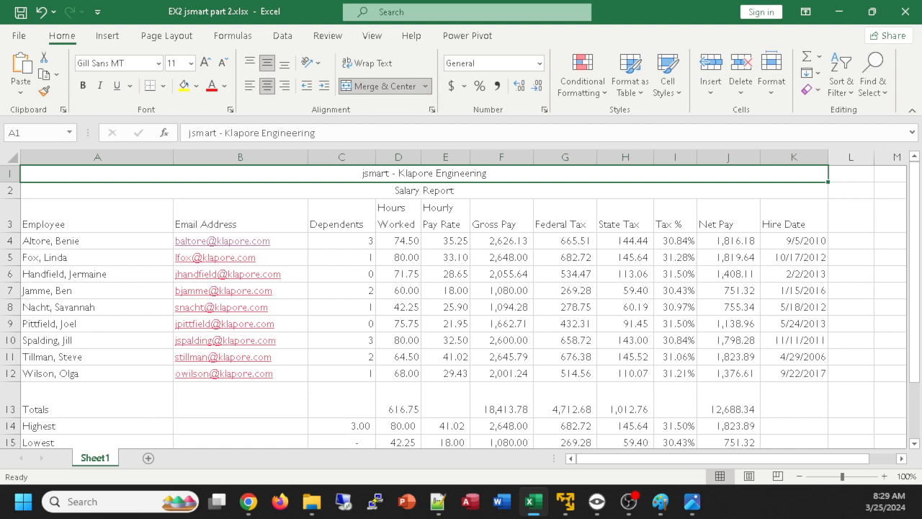
{"action": "left_click", "coordinate": [669, 92]}
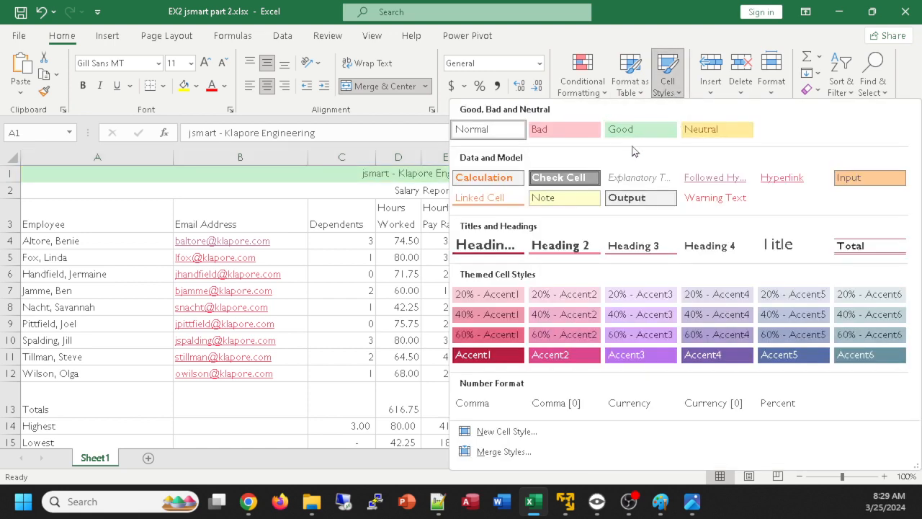
{"action": "left_click", "coordinate": [785, 249]}
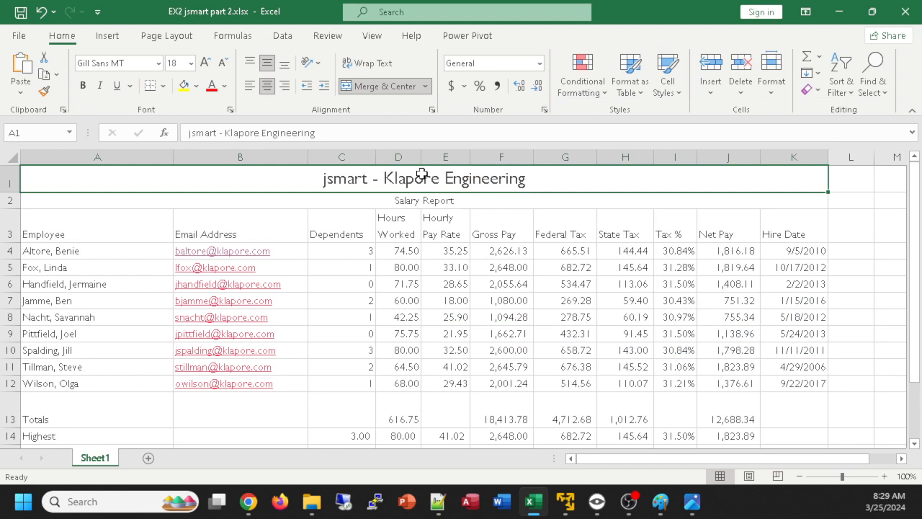
{"action": "left_click", "coordinate": [191, 63]}
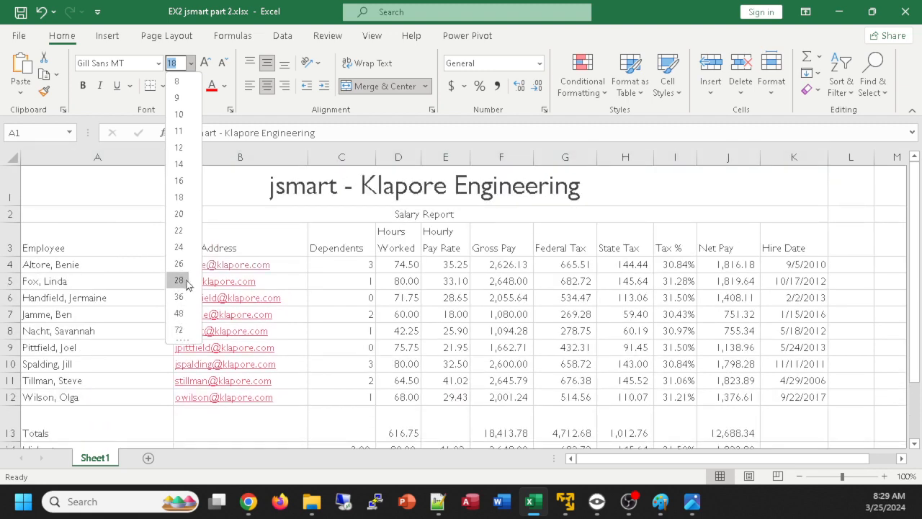
{"action": "left_click", "coordinate": [179, 280]}
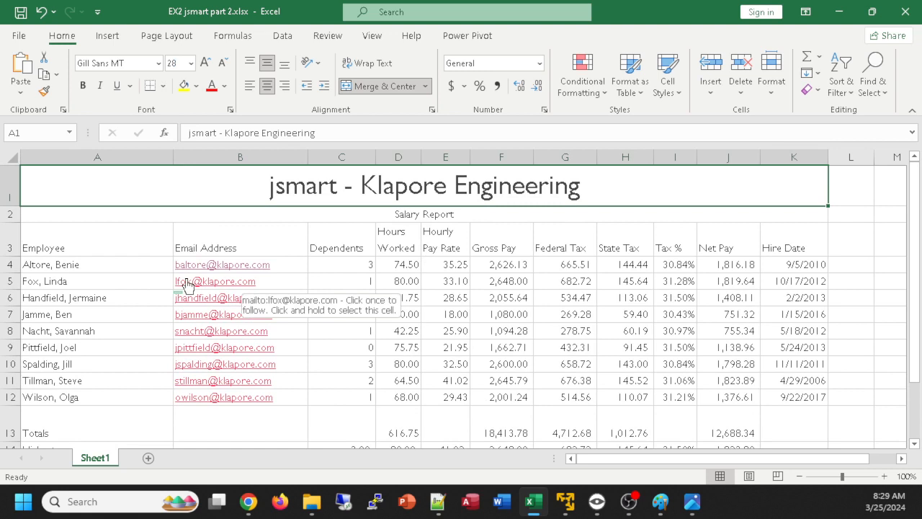
Apply the Title cell style to the Salary Report subtitle in A2
{"action": "left_click", "coordinate": [408, 216]}
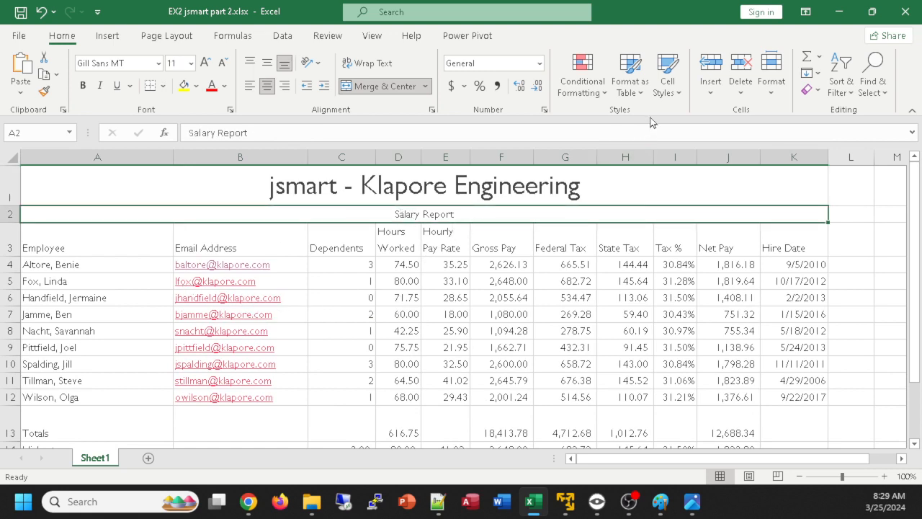
{"action": "left_click", "coordinate": [661, 87]}
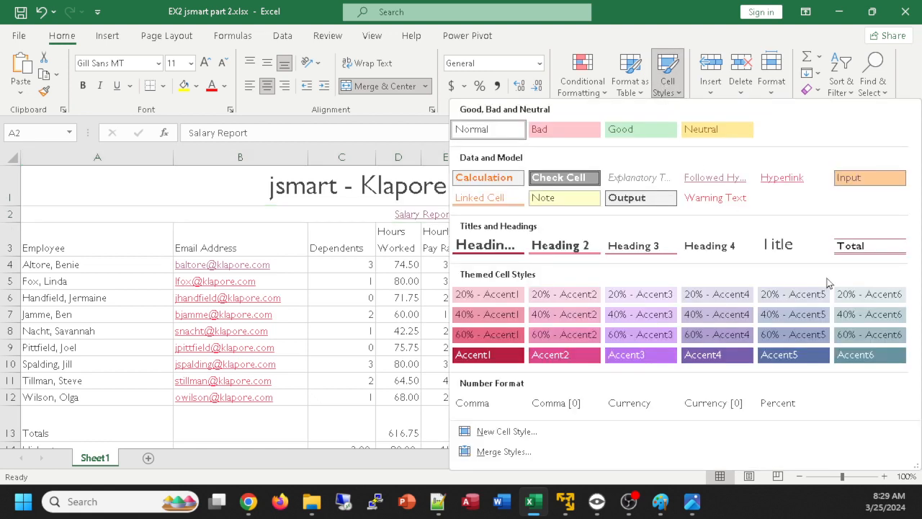
{"action": "left_click", "coordinate": [782, 249]}
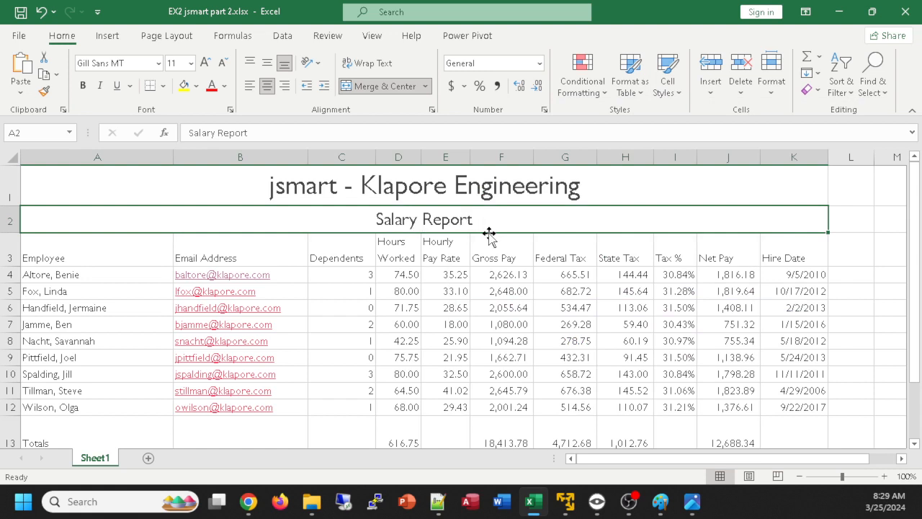
{"action": "left_click", "coordinate": [438, 185]}
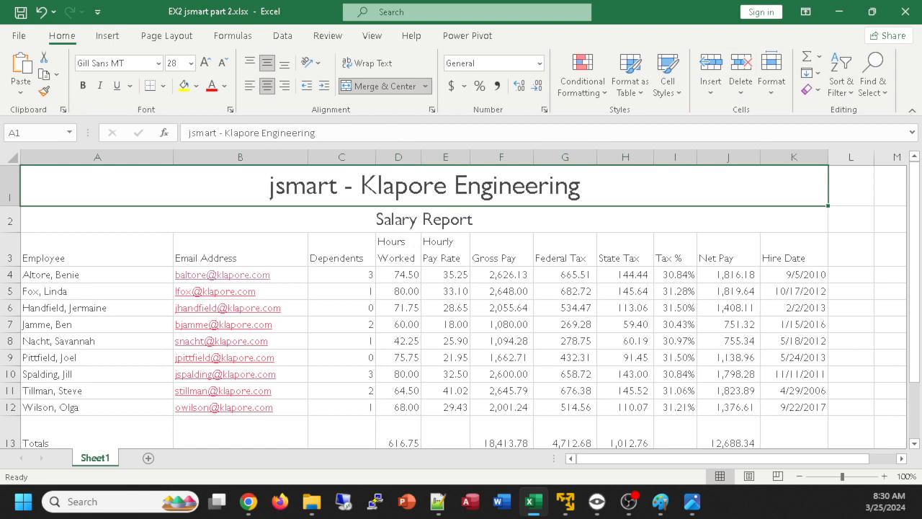
{"action": "left_click", "coordinate": [248, 501]}
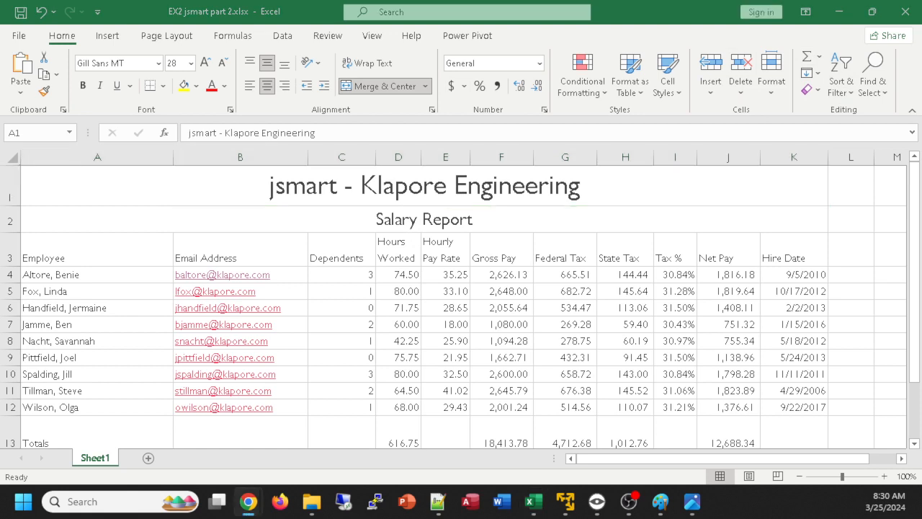
{"action": "left_click", "coordinate": [186, 191]}
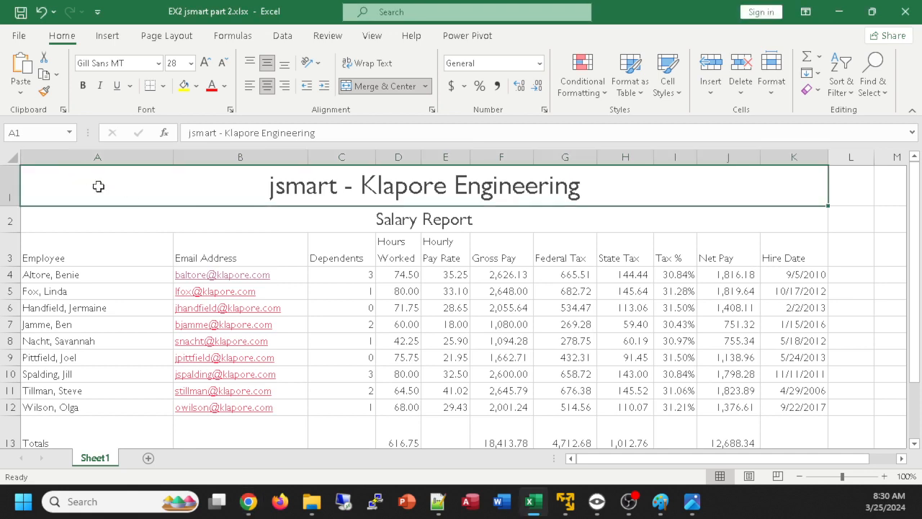
Check the title shading in the reference image and fill the merged title rows A1:K2 with Indigo, Accent 5, Lighter 80%
{"action": "key", "text": "alt+Tab"}
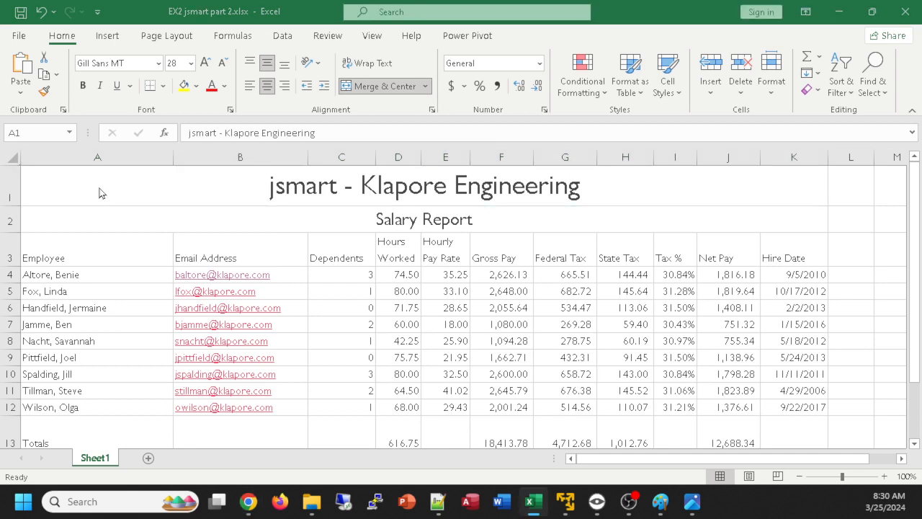
{"action": "key", "text": "alt+Tab"}
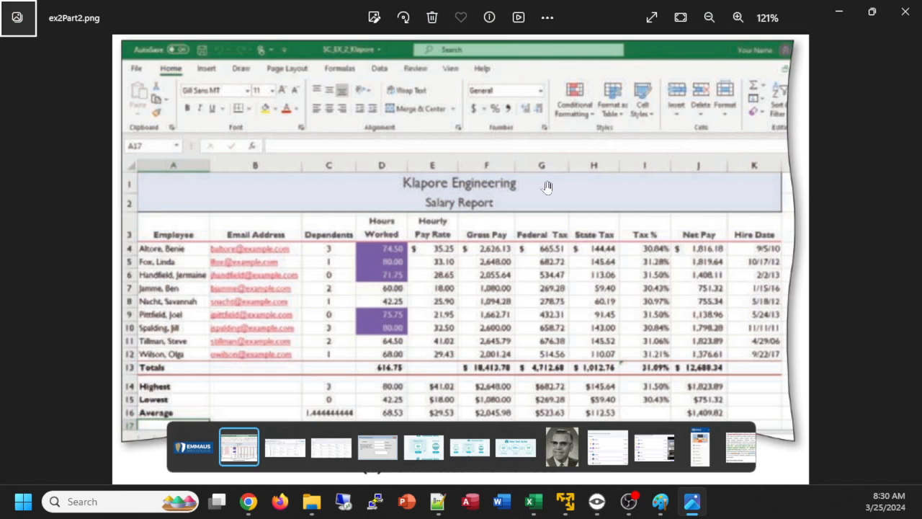
{"action": "key", "text": "alt+Tab"}
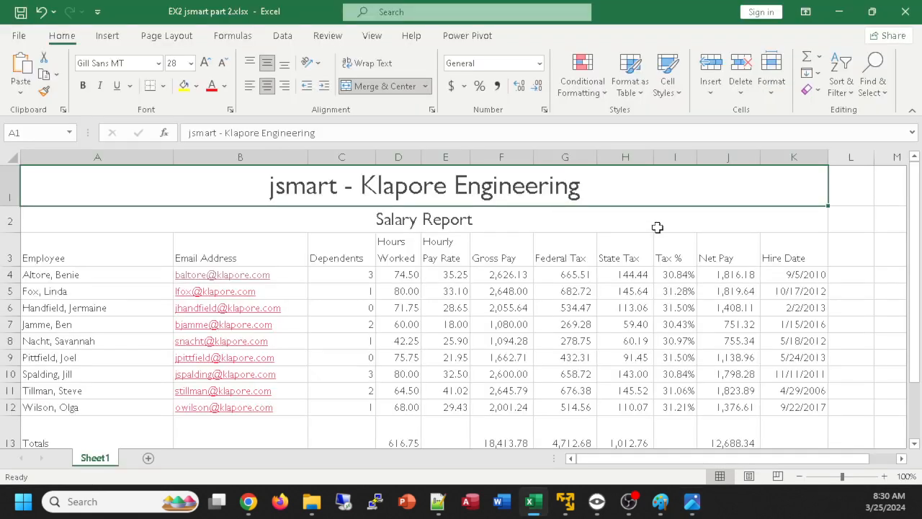
{"action": "left_click_drag", "start_coordinate": [91, 204], "coordinate": [94, 218]}
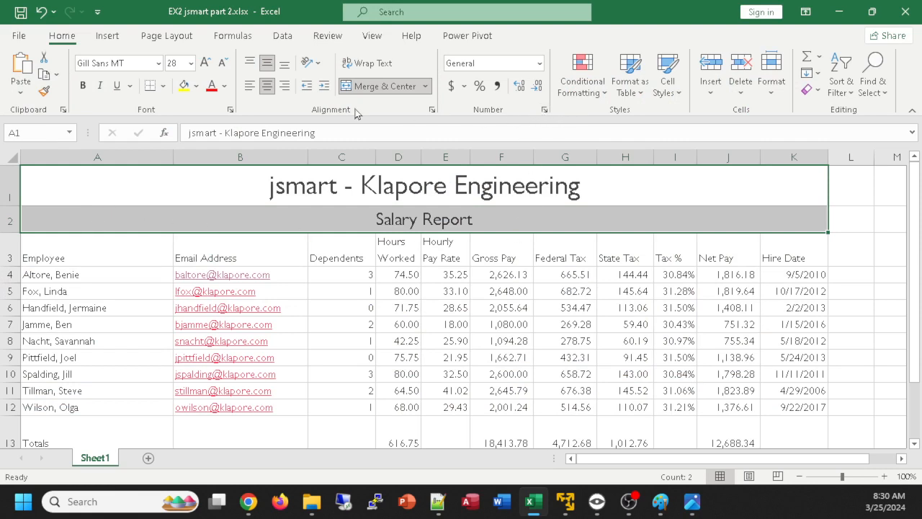
{"action": "left_click", "coordinate": [196, 86]}
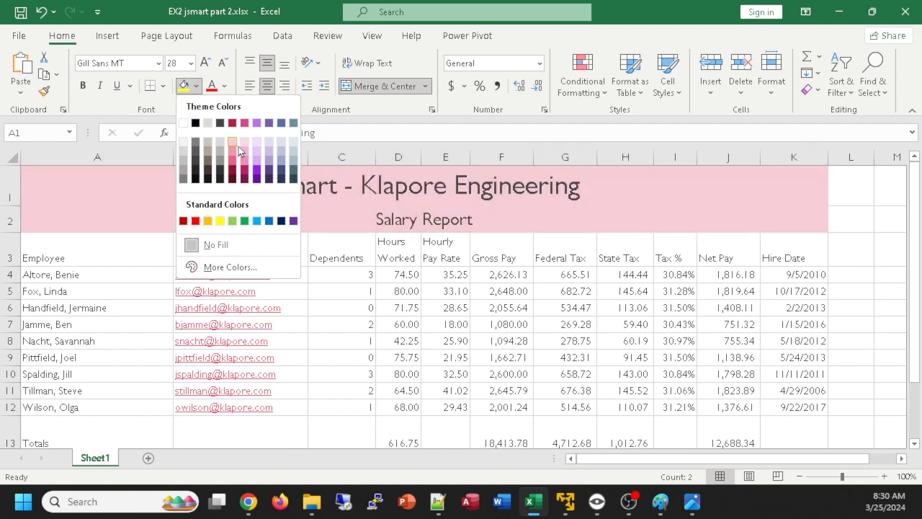
{"action": "left_click", "coordinate": [280, 147]}
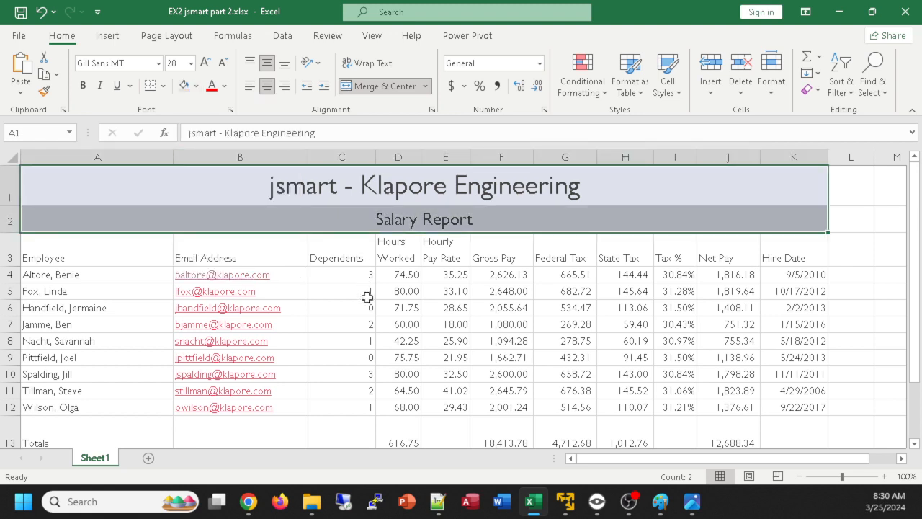
{"action": "left_click", "coordinate": [325, 307]}
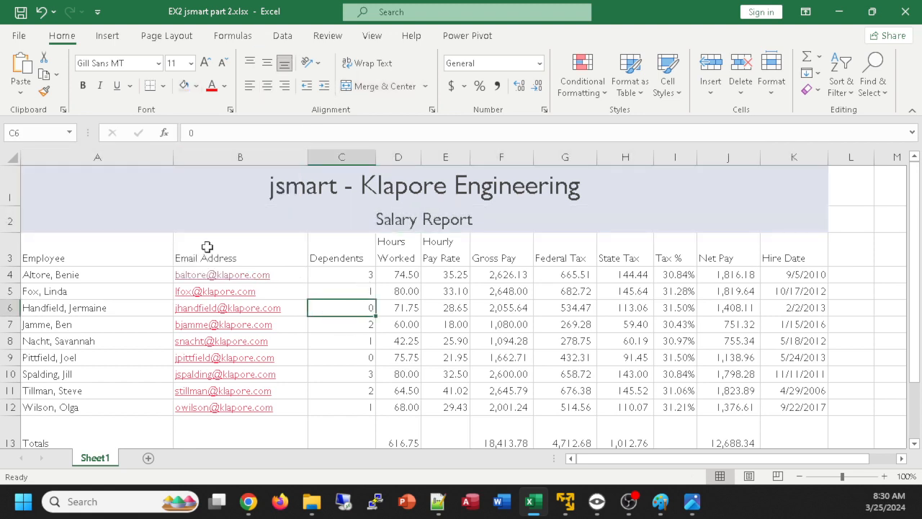
{"action": "left_click_drag", "start_coordinate": [82, 184], "coordinate": [612, 224]}
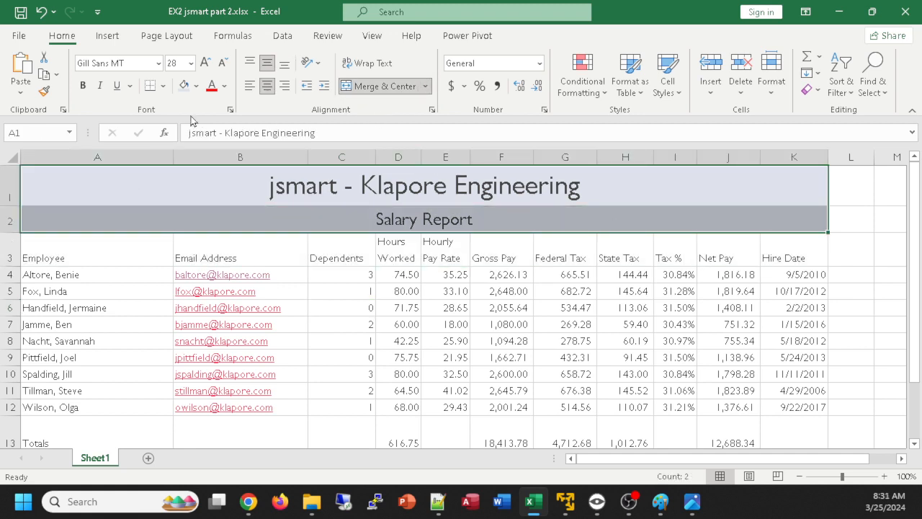
{"action": "left_click", "coordinate": [196, 86]}
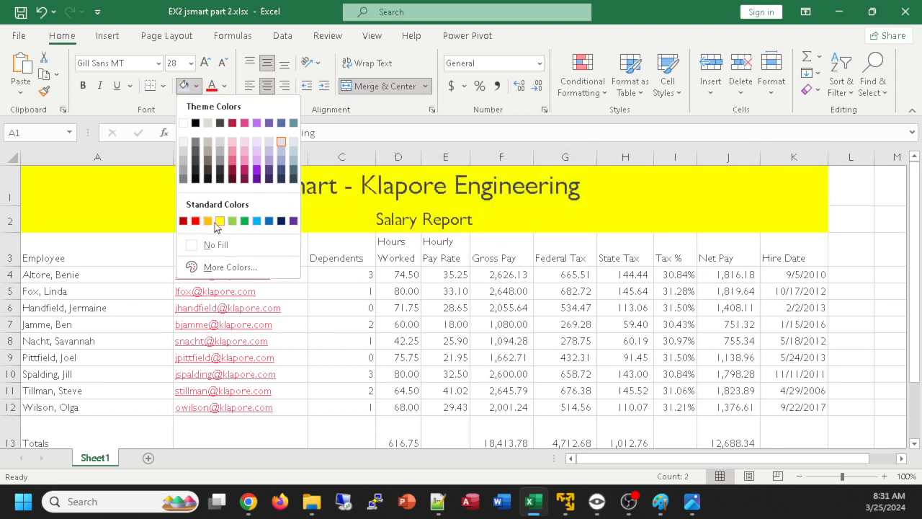
{"action": "left_click", "coordinate": [281, 148]}
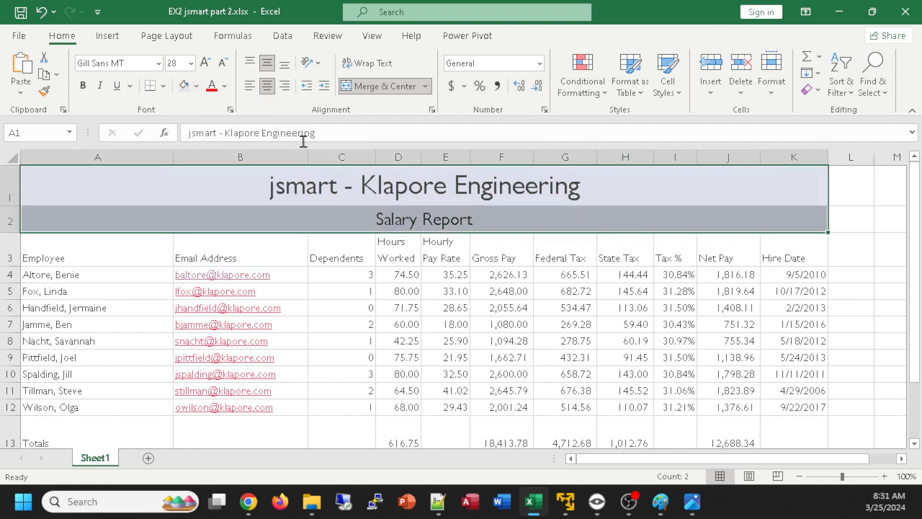
{"action": "left_click", "coordinate": [245, 297]}
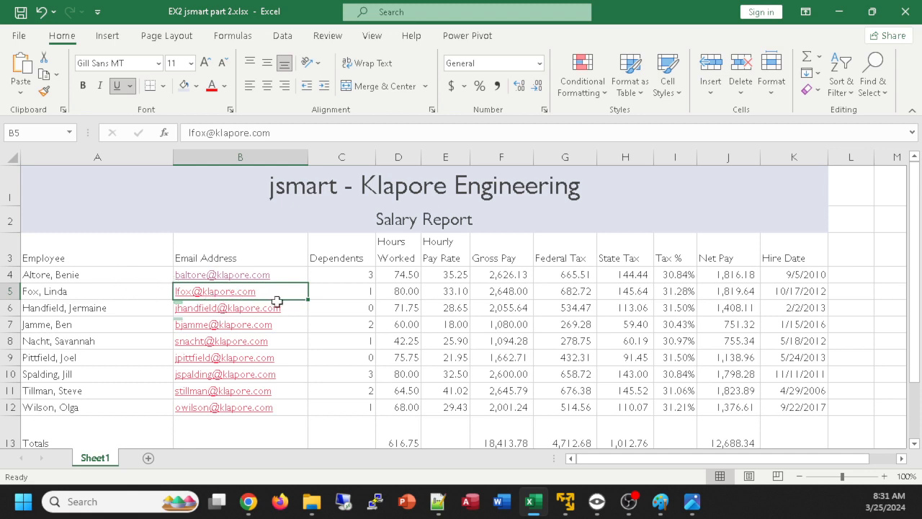
{"action": "left_click", "coordinate": [112, 263]}
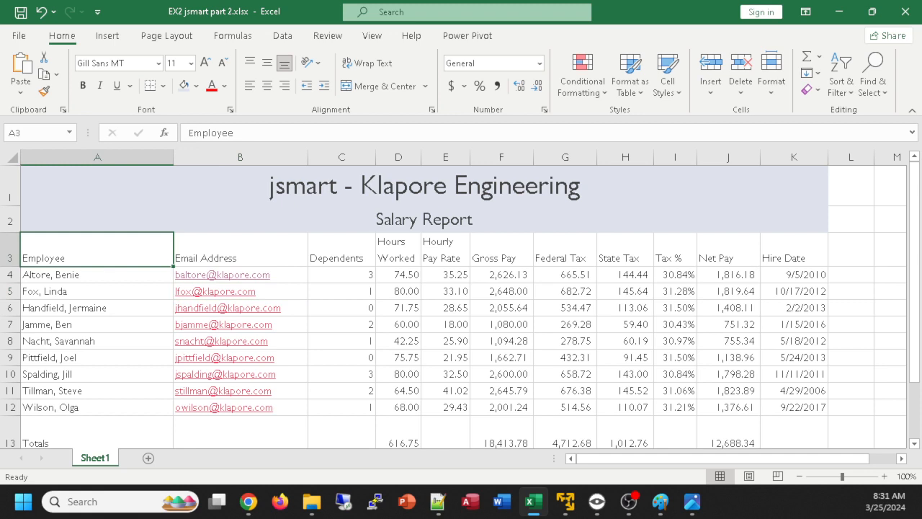
Compare the title border with the reference image and apply Thick Outside Borders around A1:K2
{"action": "left_click_drag", "start_coordinate": [126, 201], "coordinate": [92, 209]}
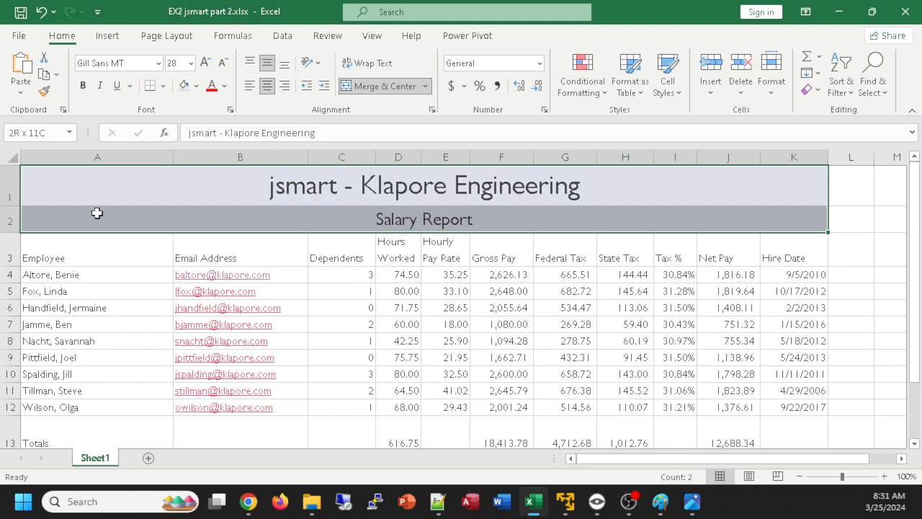
{"action": "key", "text": "alt+Tab"}
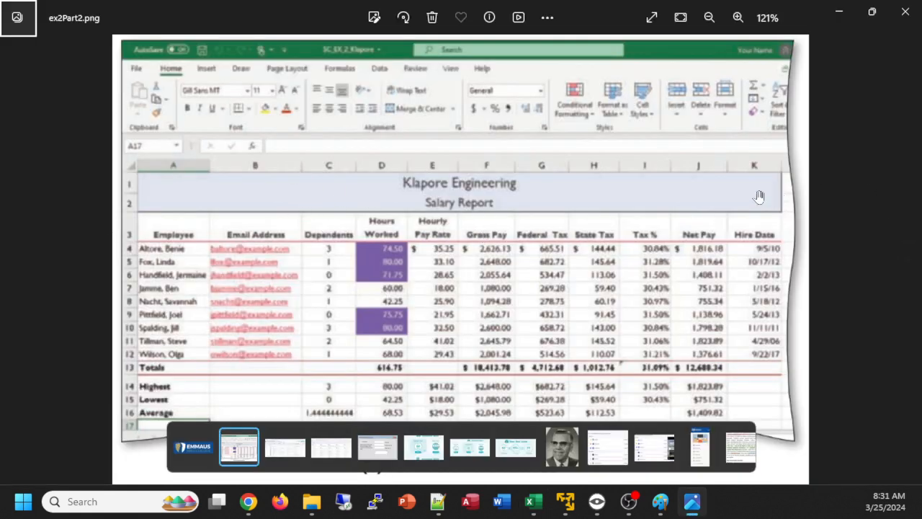
{"action": "key", "text": "alt+Tab"}
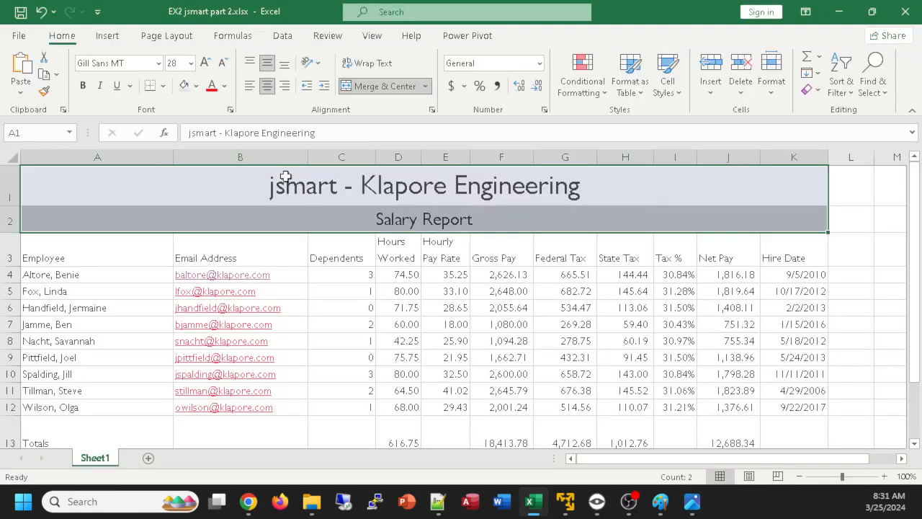
{"action": "left_click", "coordinate": [162, 86]}
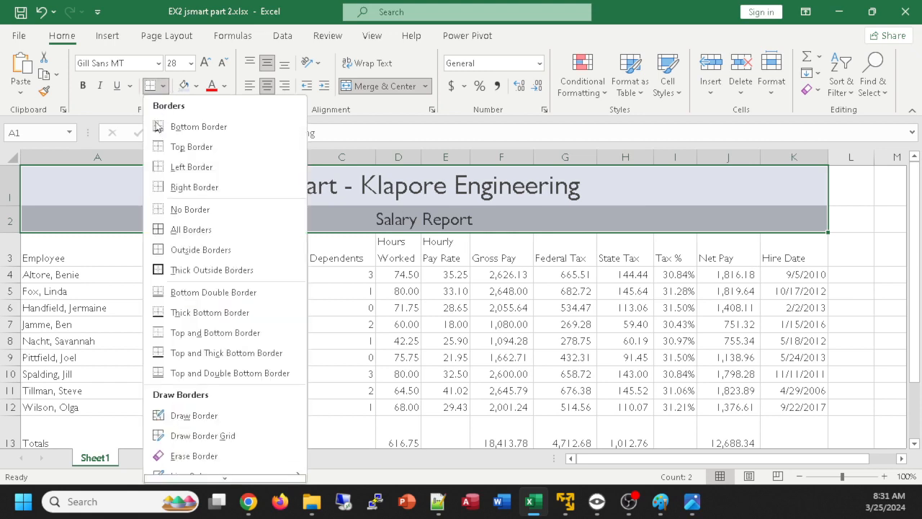
{"action": "left_click", "coordinate": [180, 270]}
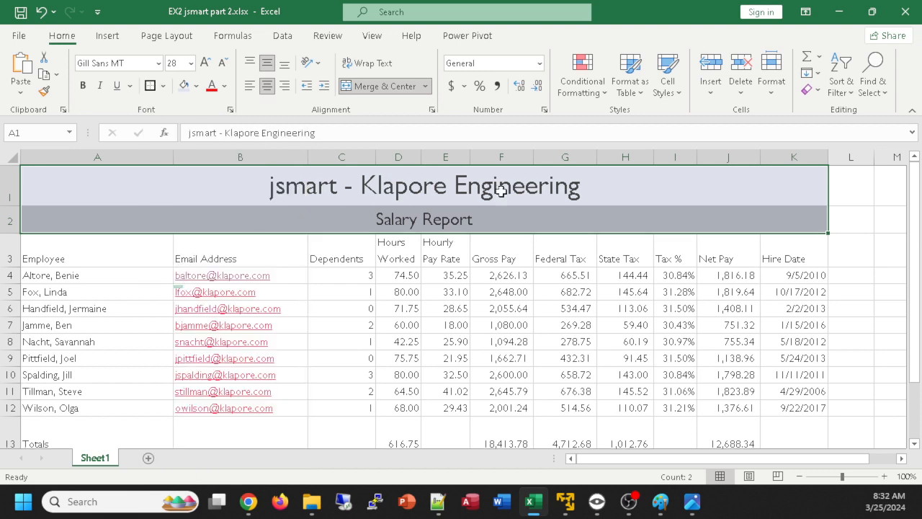
{"action": "left_click", "coordinate": [855, 292]}
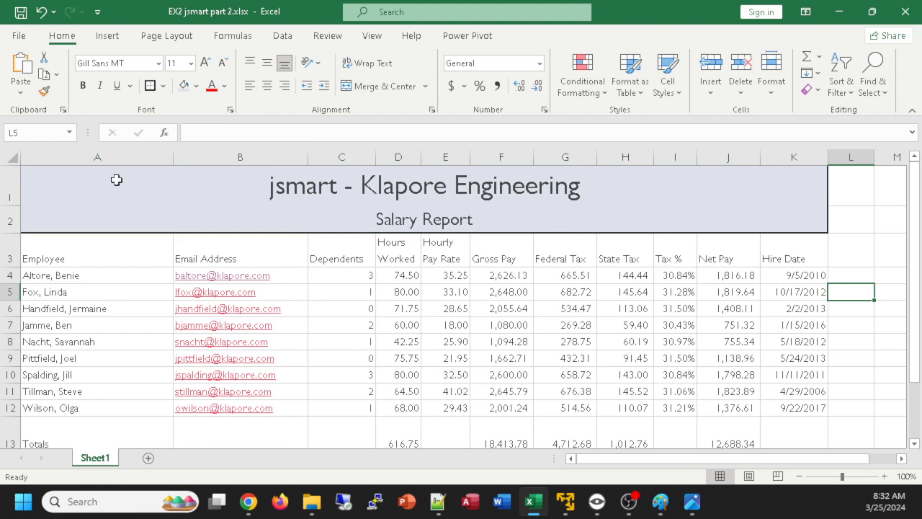
Try to set the border of A1:K2 to a thick line in Lavender, Accent 3, Darker 25%
{"action": "left_click_drag", "start_coordinate": [112, 182], "coordinate": [104, 220]}
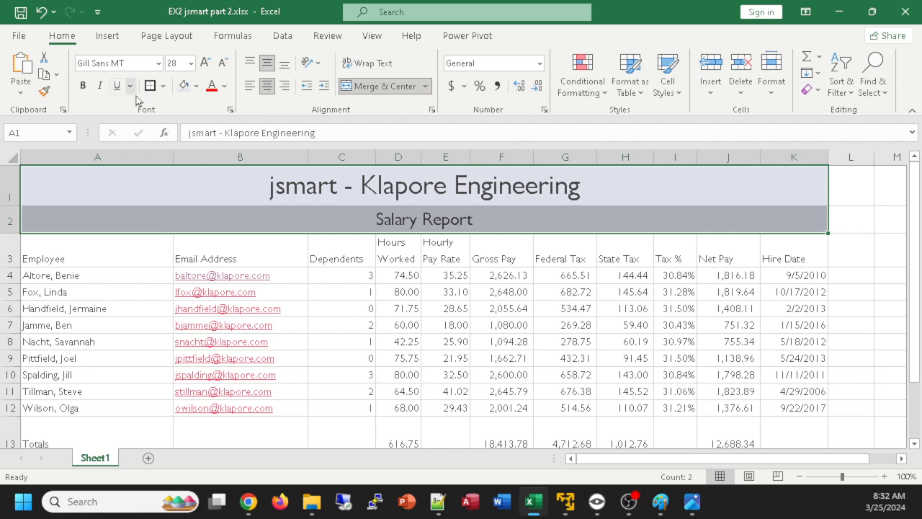
{"action": "left_click", "coordinate": [163, 86]}
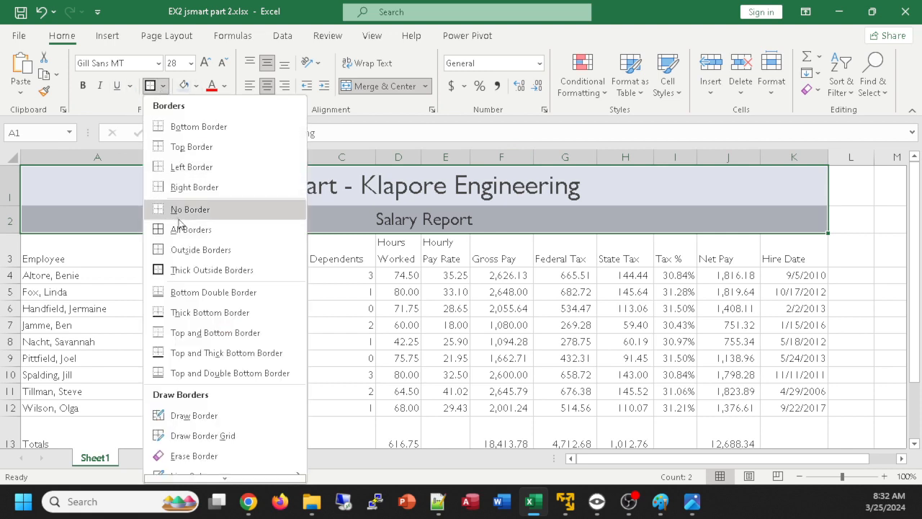
{"action": "scroll", "coordinate": [216, 288], "scroll_direction": "down", "scroll_amount": 2}
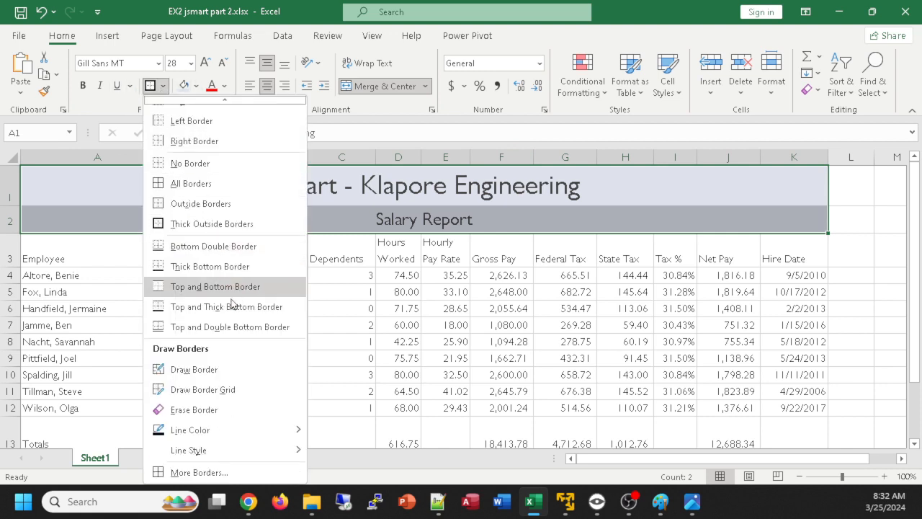
{"action": "left_click", "coordinate": [205, 472]}
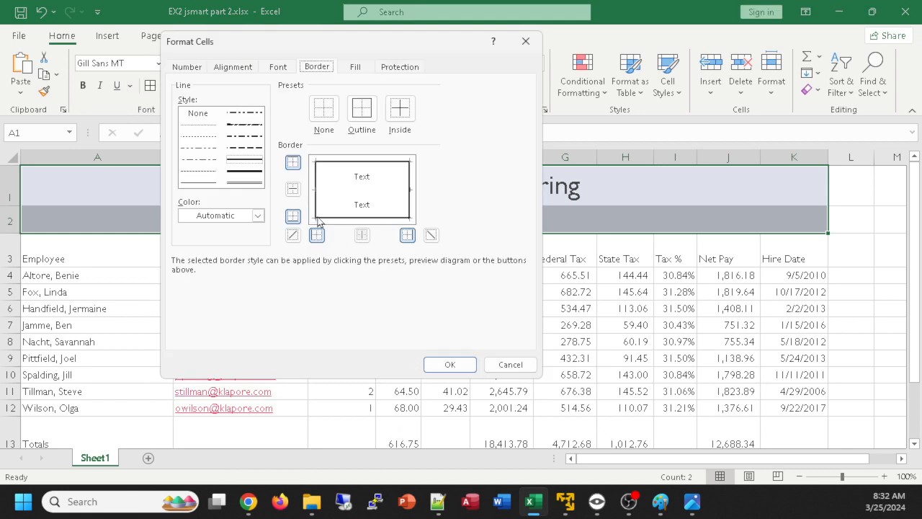
{"action": "left_click", "coordinate": [244, 174]}
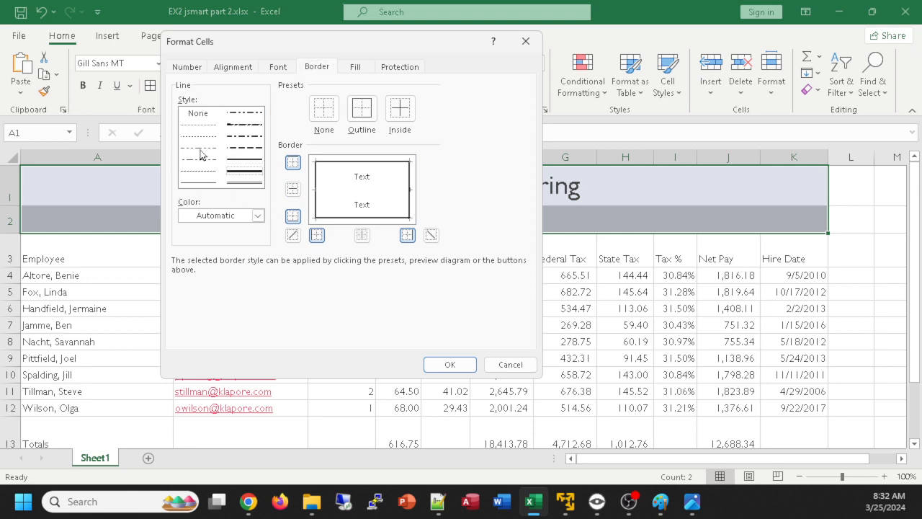
{"action": "left_click", "coordinate": [258, 216]}
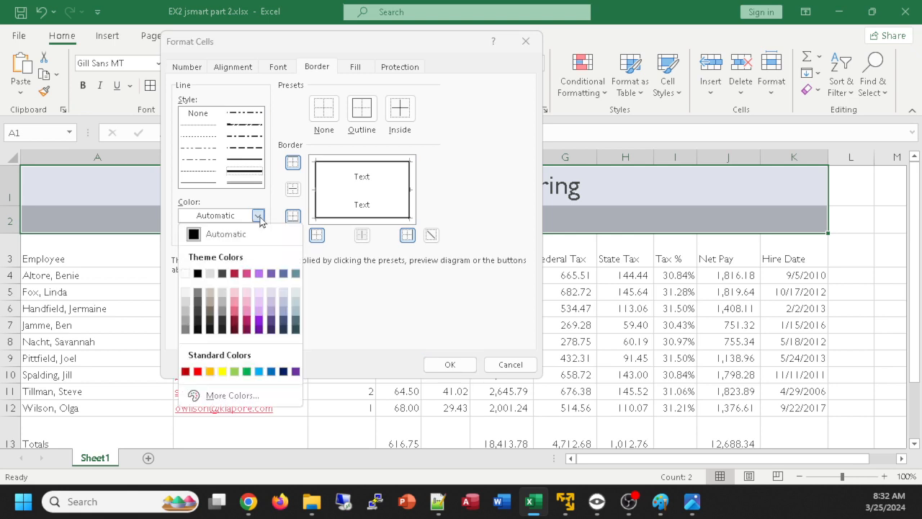
{"action": "left_click", "coordinate": [260, 321]}
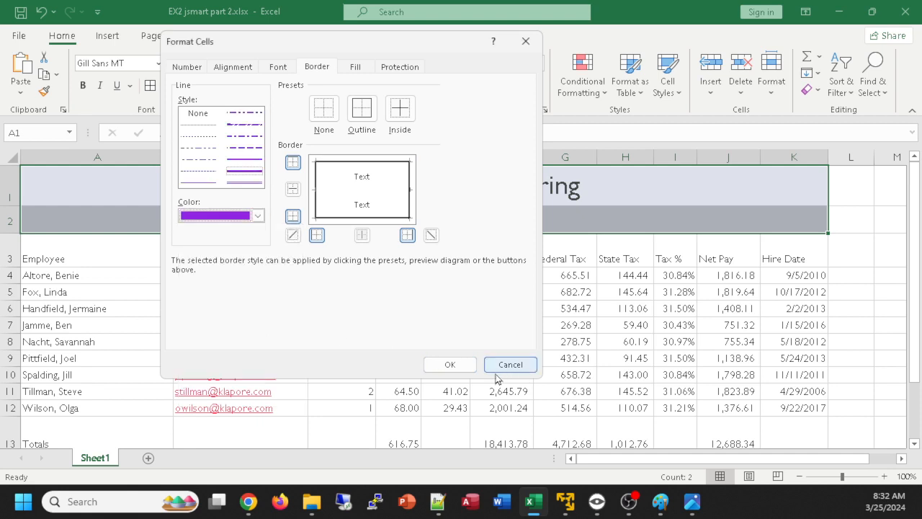
{"action": "left_click", "coordinate": [456, 364]}
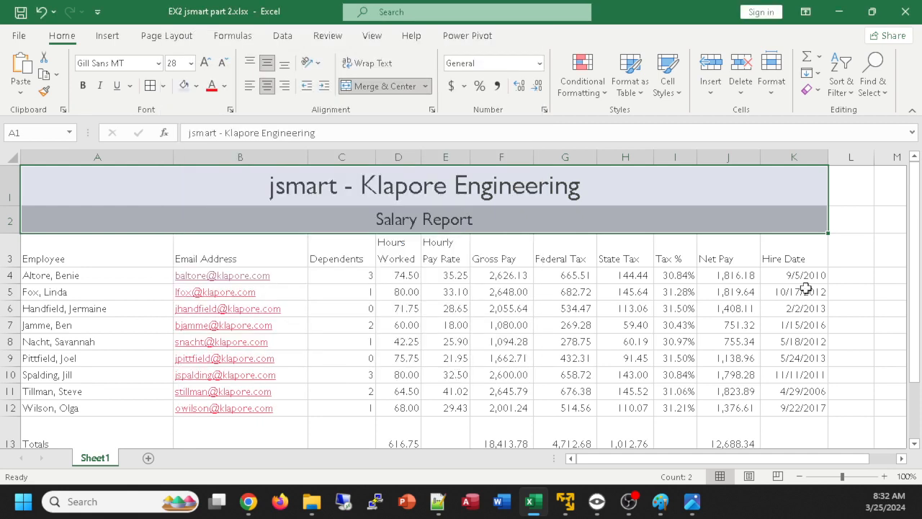
{"action": "left_click", "coordinate": [867, 256]}
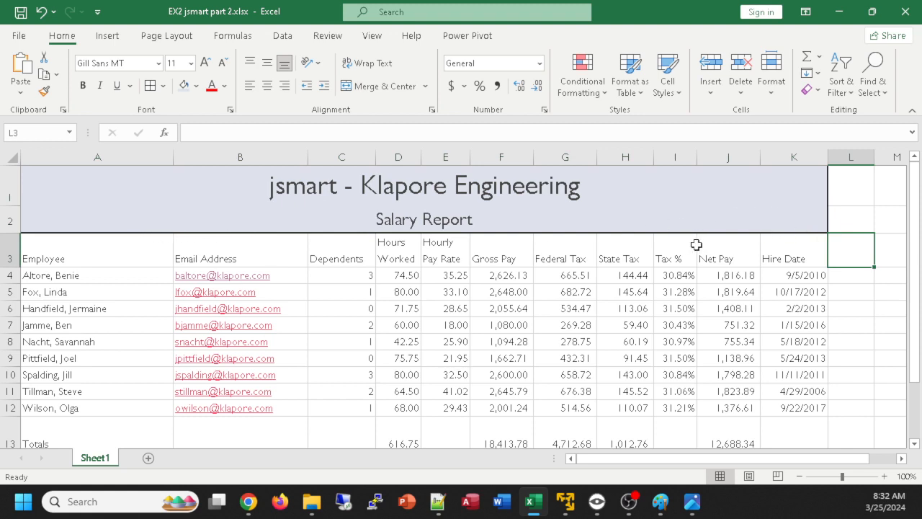
{"action": "left_click", "coordinate": [871, 325]}
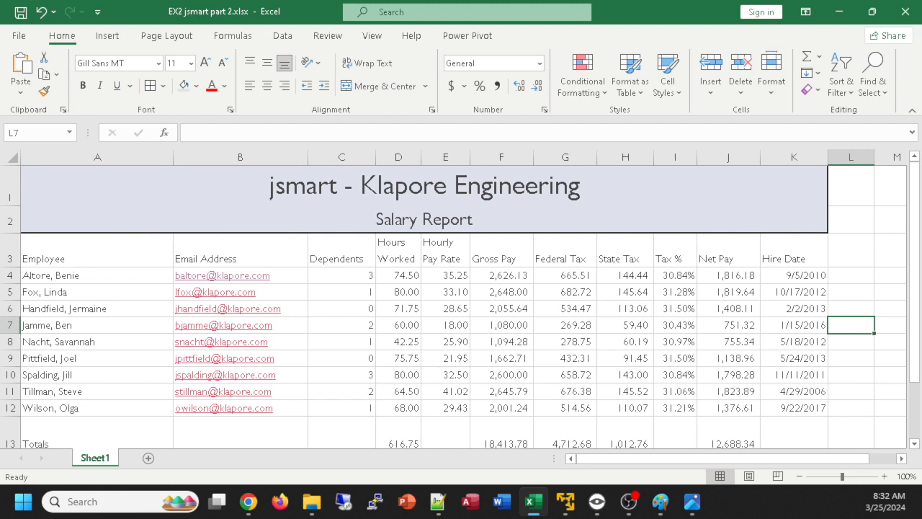
Apply the Heading 3 cell style to the column headings in A3:K3
{"action": "key", "text": "alt+Tab"}
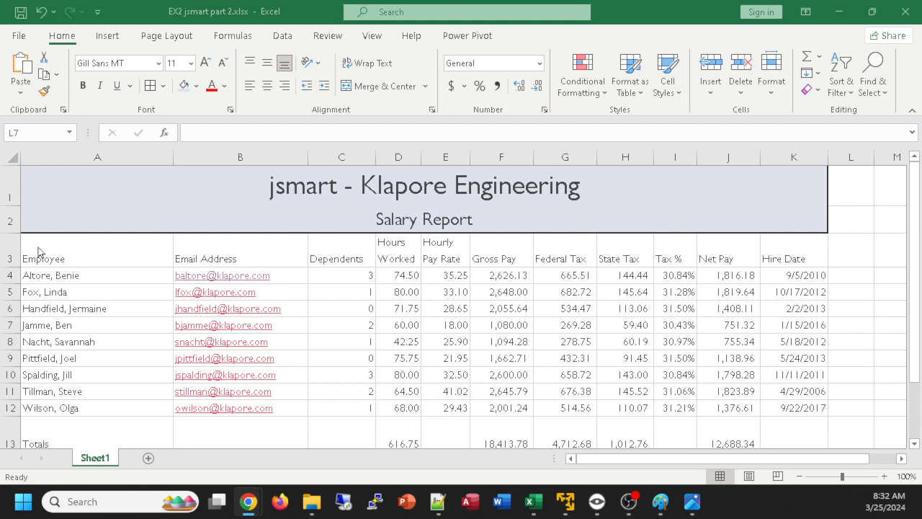
{"action": "key", "text": "alt+Tab"}
{"action": "left_click_drag", "start_coordinate": [46, 252], "coordinate": [792, 253]}
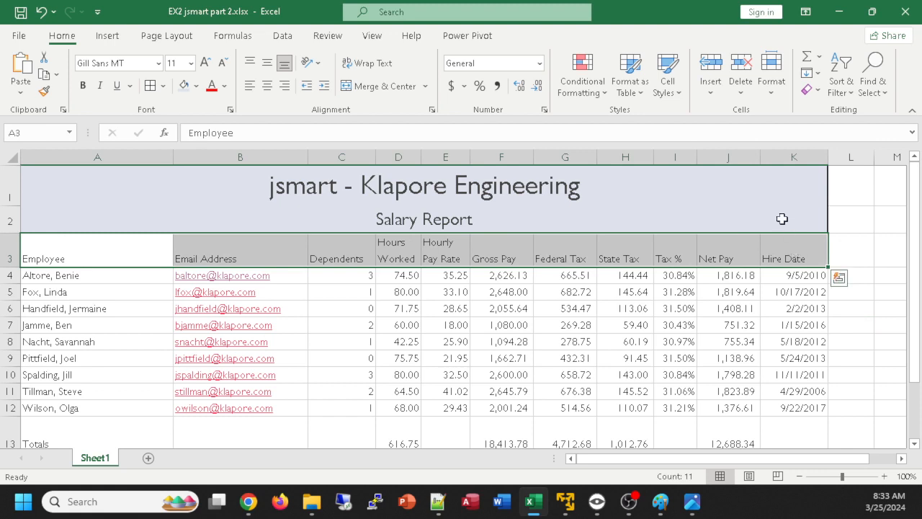
{"action": "left_click", "coordinate": [676, 95]}
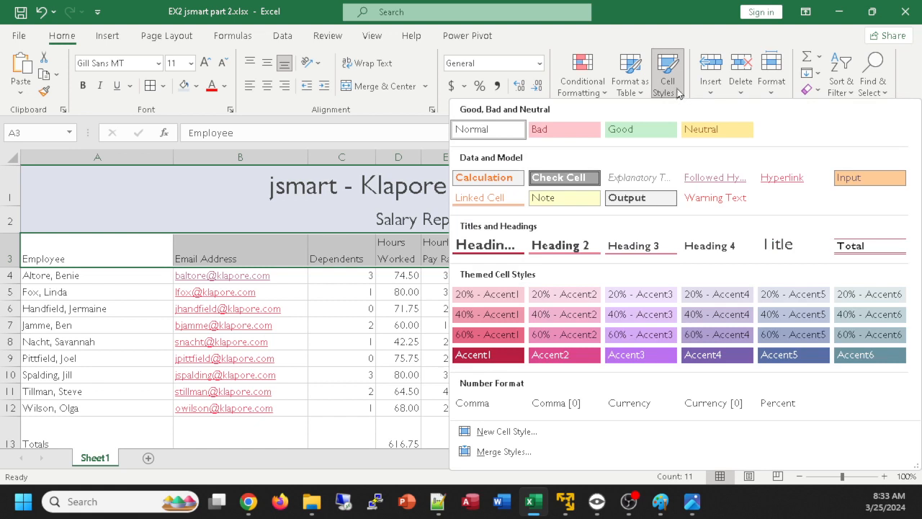
{"action": "left_click", "coordinate": [646, 250]}
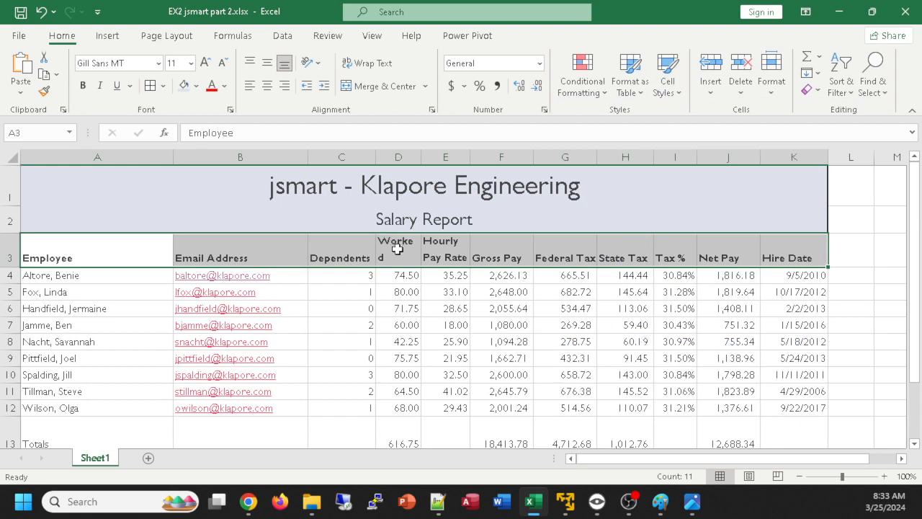
Autofit the Hours Worked and Hourly Pay Rate columns, and narrow the Federal Tax column
{"action": "double_click", "coordinate": [424, 157]}
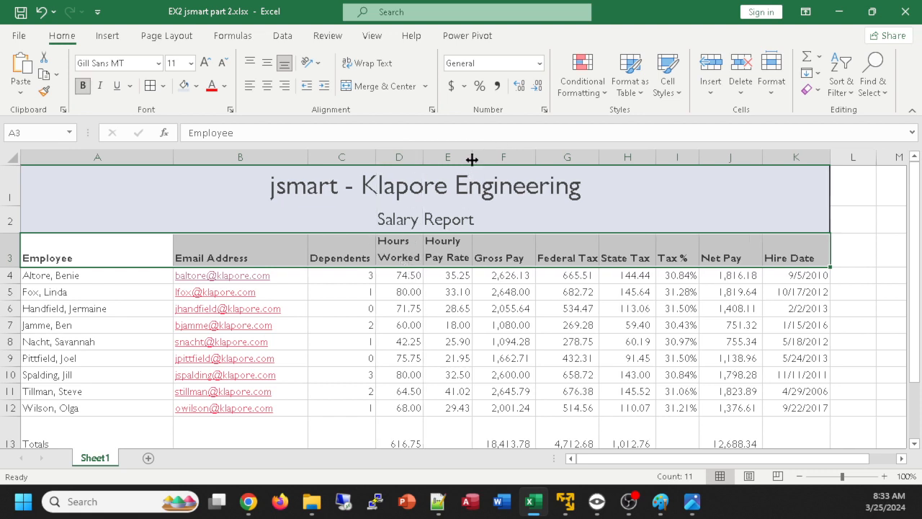
{"action": "double_click", "coordinate": [472, 157]}
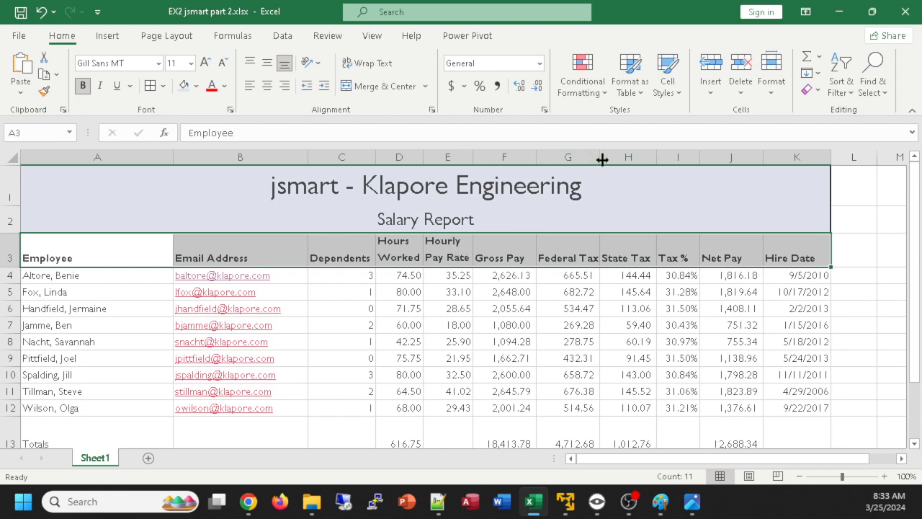
{"action": "left_click_drag", "start_coordinate": [599, 157], "coordinate": [583, 158]}
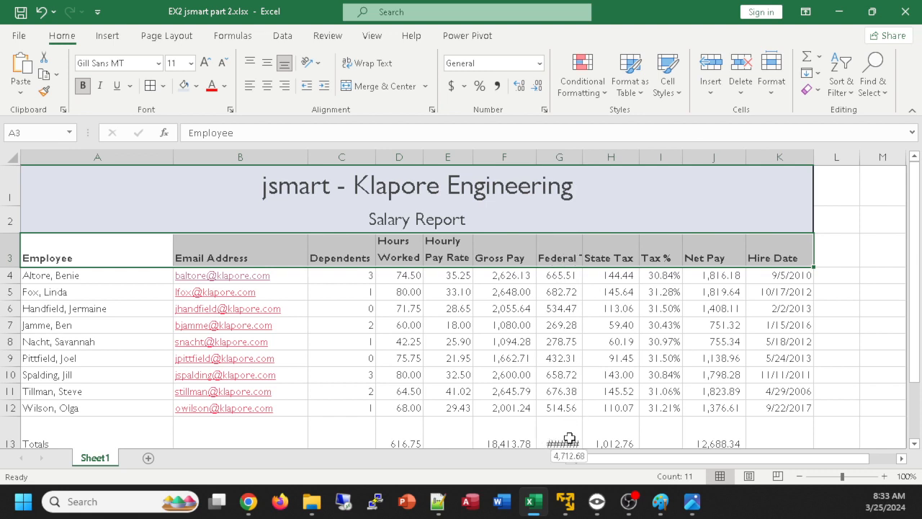
Autofit the Federal Tax column and increase the height of the column headings row 3
{"action": "double_click", "coordinate": [584, 158]}
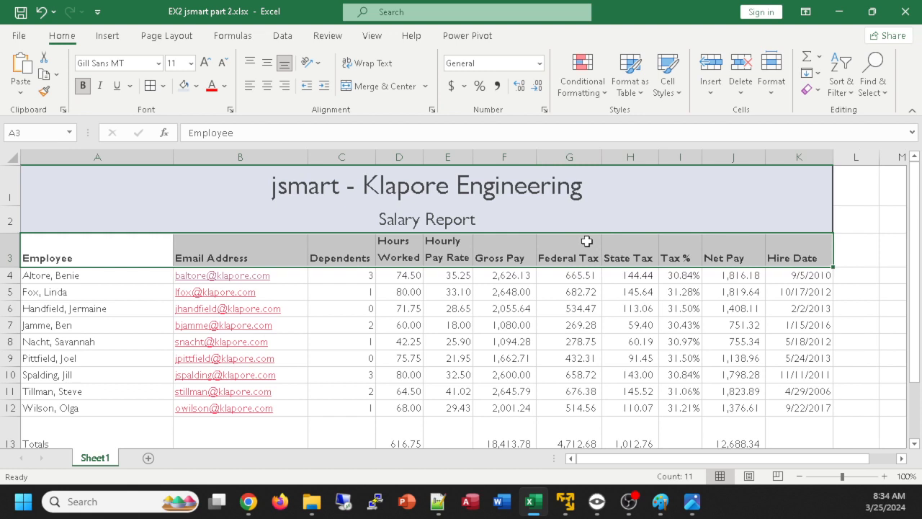
{"action": "key", "text": "ctrl+a"}
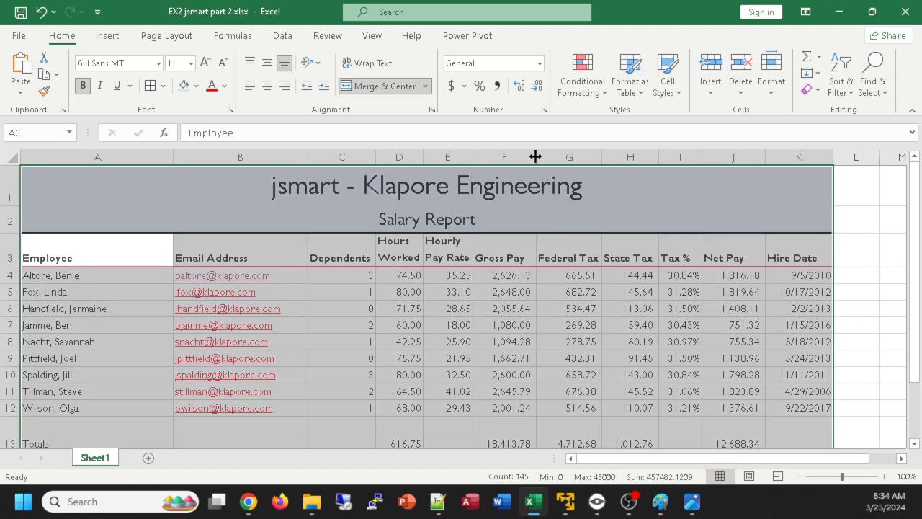
{"action": "double_click", "coordinate": [474, 157]}
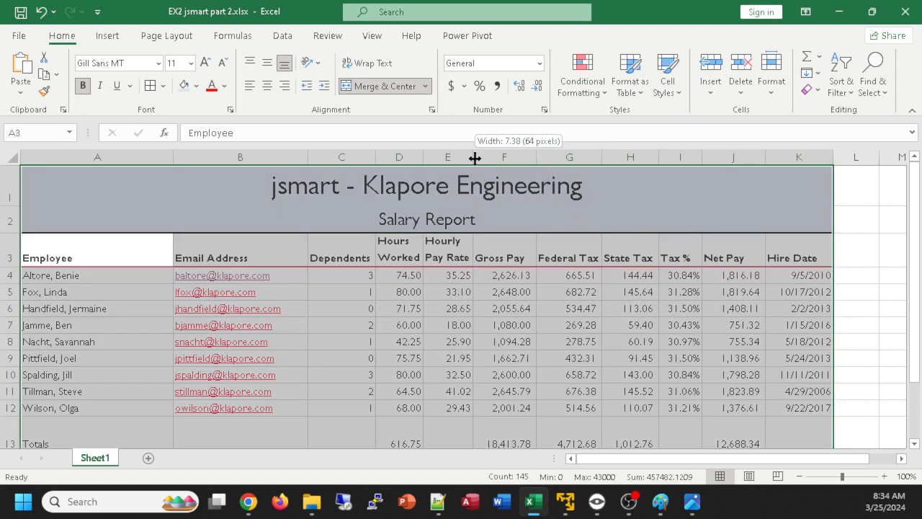
{"action": "double_click", "coordinate": [475, 158]}
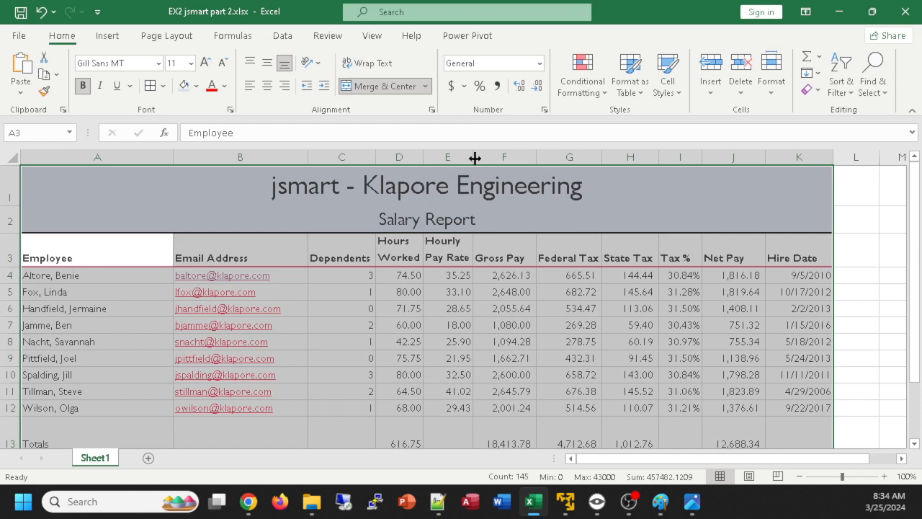
{"action": "left_click", "coordinate": [641, 294]}
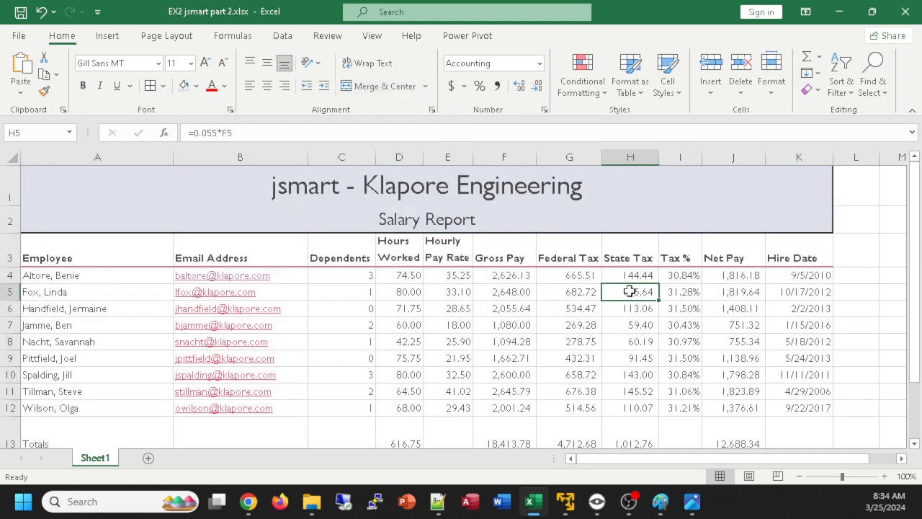
{"action": "left_click", "coordinate": [663, 343]}
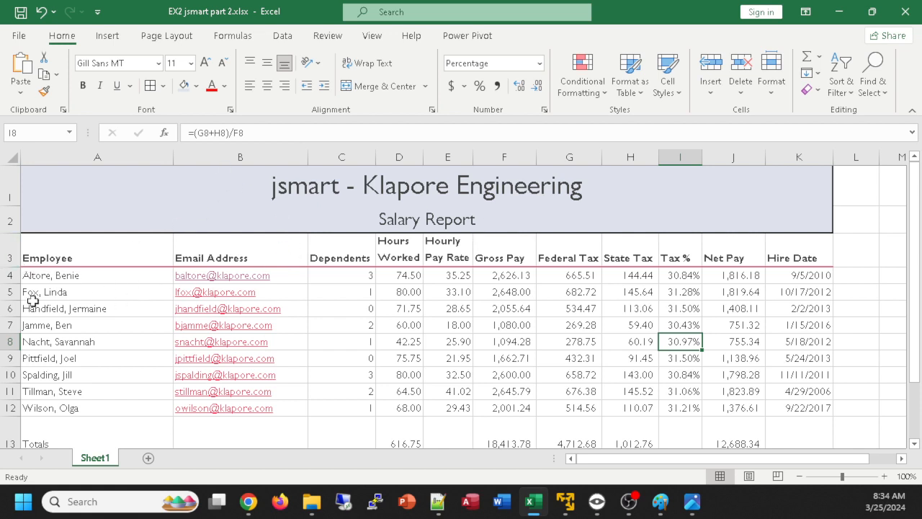
{"action": "left_click_drag", "start_coordinate": [7, 267], "coordinate": [10, 292]}
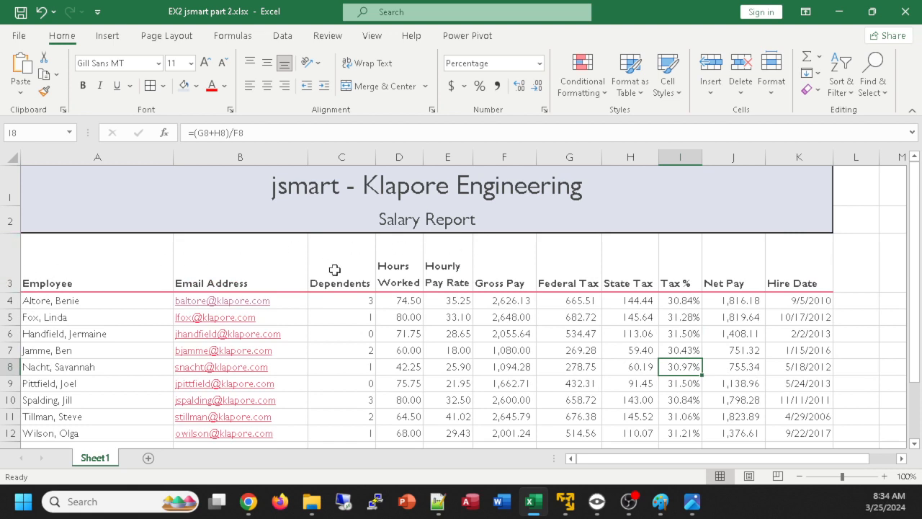
Apply the Total cell style to the Totals row A13:K13 and bold the Highest, Lowest and Average labels in A14:A16
{"action": "scroll", "coordinate": [419, 281], "scroll_direction": "down", "scroll_amount": 1}
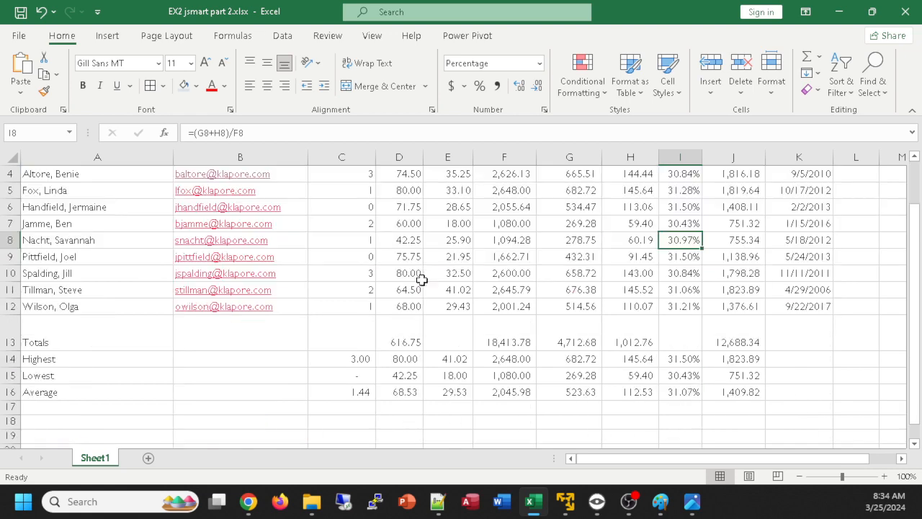
{"action": "scroll", "coordinate": [417, 281], "scroll_direction": "up", "scroll_amount": 1}
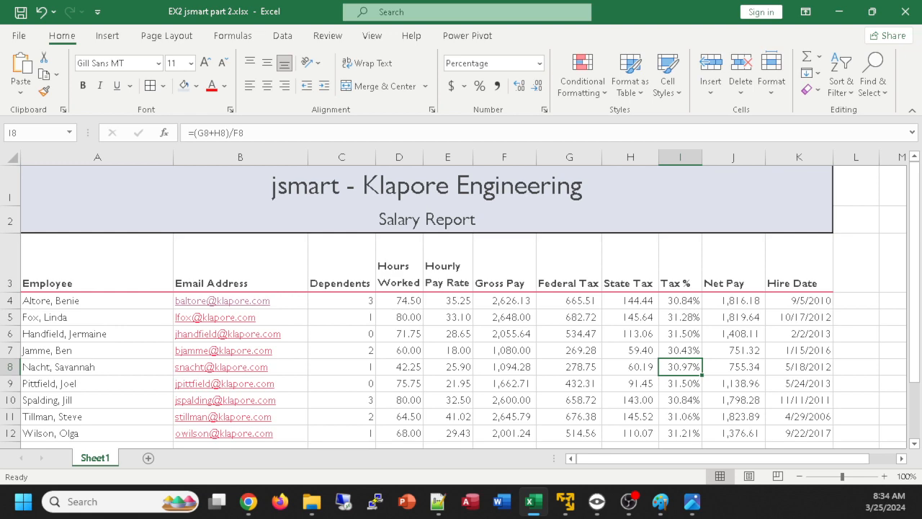
{"action": "scroll", "coordinate": [591, 317], "scroll_direction": "down", "scroll_amount": 1}
{"action": "scroll", "coordinate": [304, 316], "scroll_direction": "up", "scroll_amount": 1}
{"action": "scroll", "coordinate": [305, 316], "scroll_direction": "down", "scroll_amount": 1}
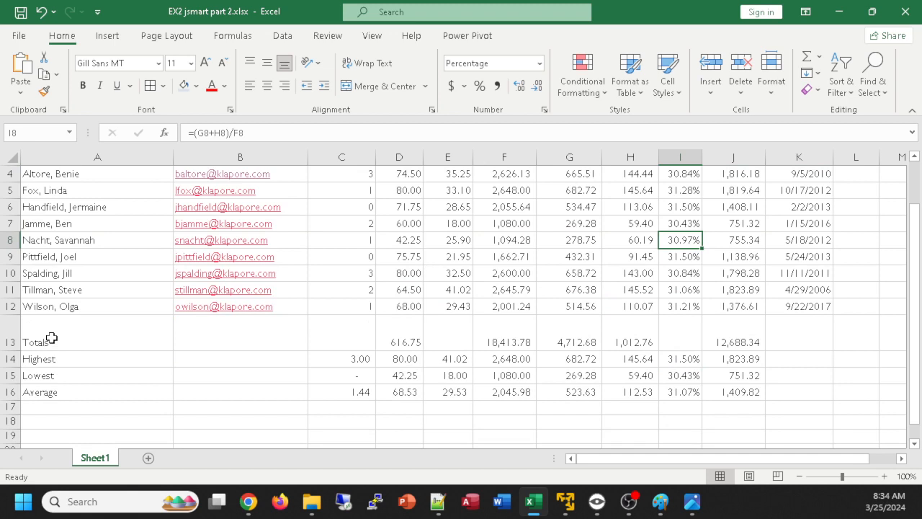
{"action": "left_click_drag", "start_coordinate": [52, 338], "coordinate": [823, 331]}
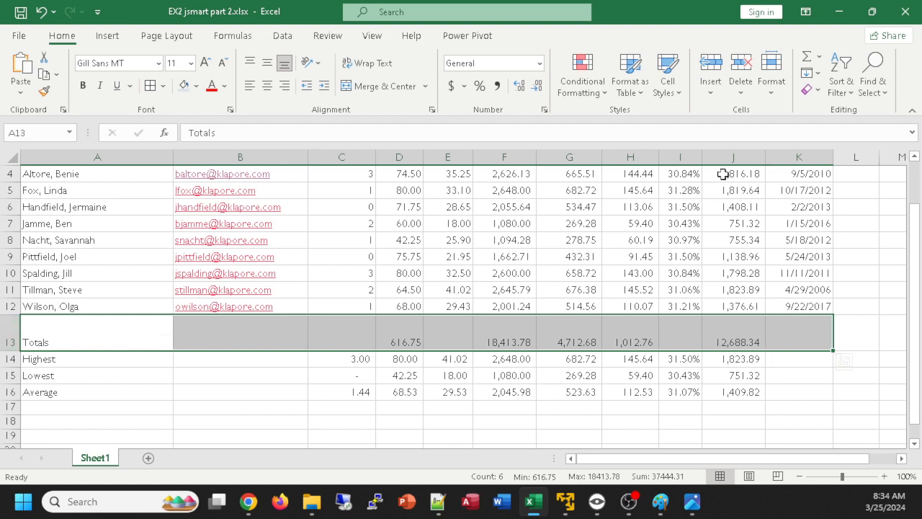
{"action": "left_click", "coordinate": [673, 95]}
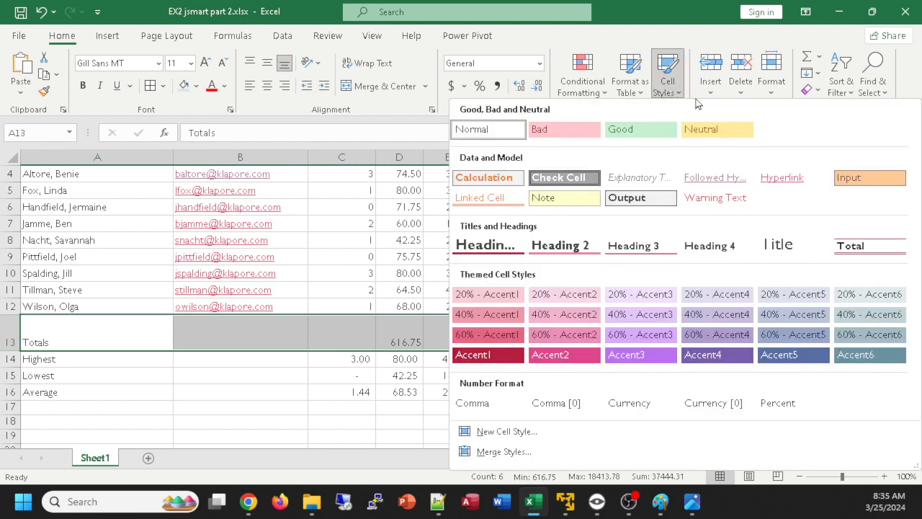
{"action": "left_click", "coordinate": [854, 247]}
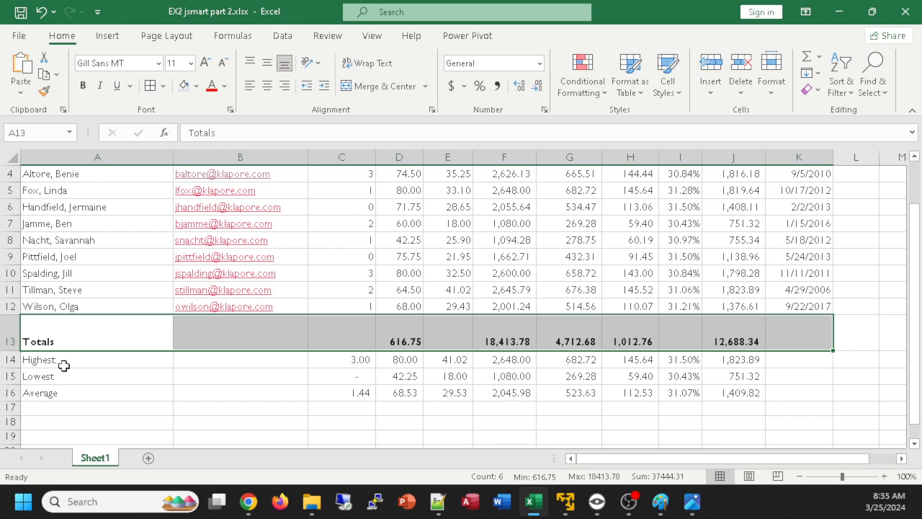
{"action": "left_click_drag", "start_coordinate": [66, 366], "coordinate": [72, 389]}
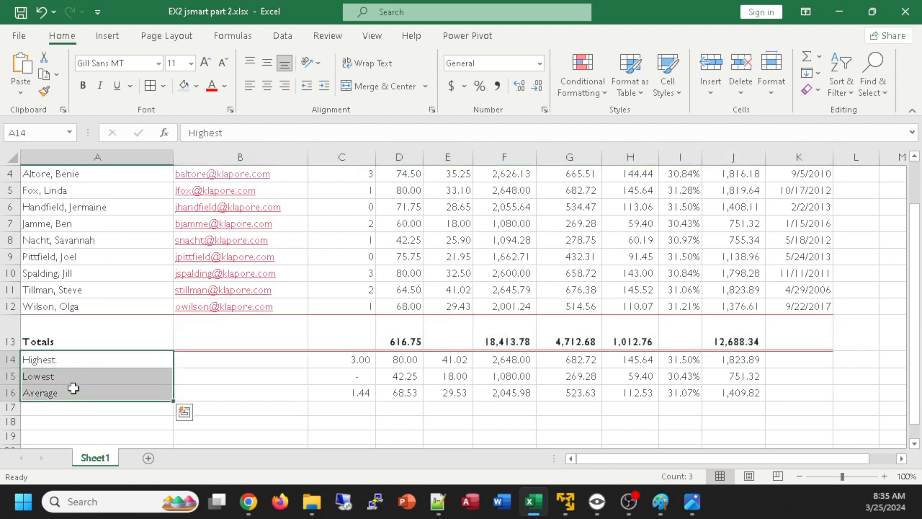
{"action": "left_click", "coordinate": [83, 85]}
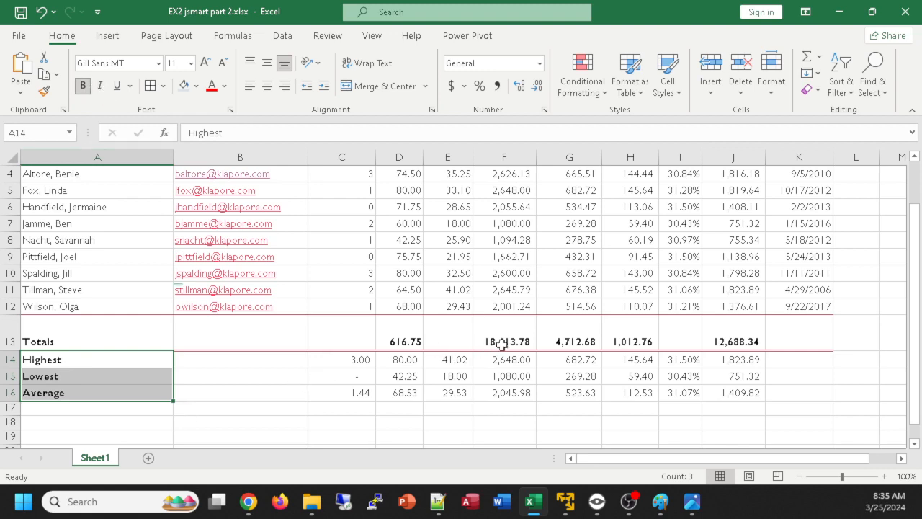
Review the formatting of the whole report, from the titles and headings down to the summary rows
{"action": "scroll", "coordinate": [509, 348], "scroll_direction": "down", "scroll_amount": 2, "text": "ctrl"}
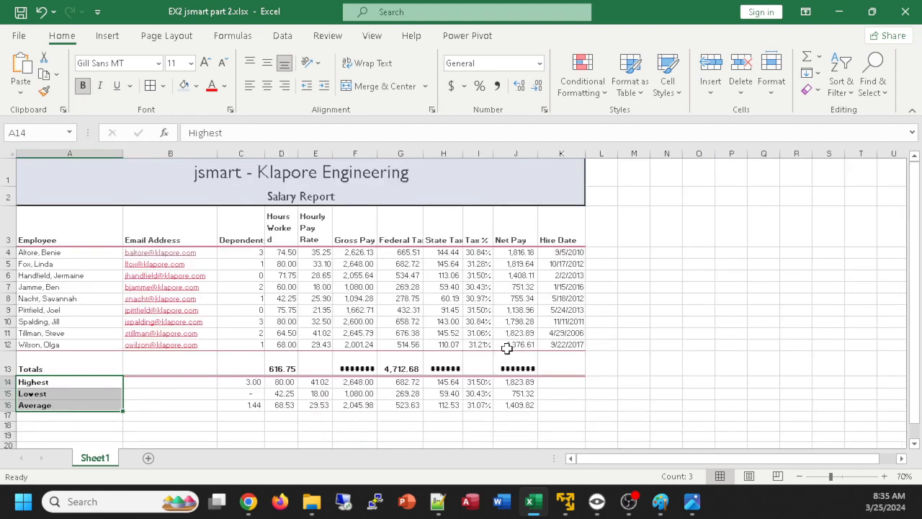
{"action": "left_click", "coordinate": [660, 346]}
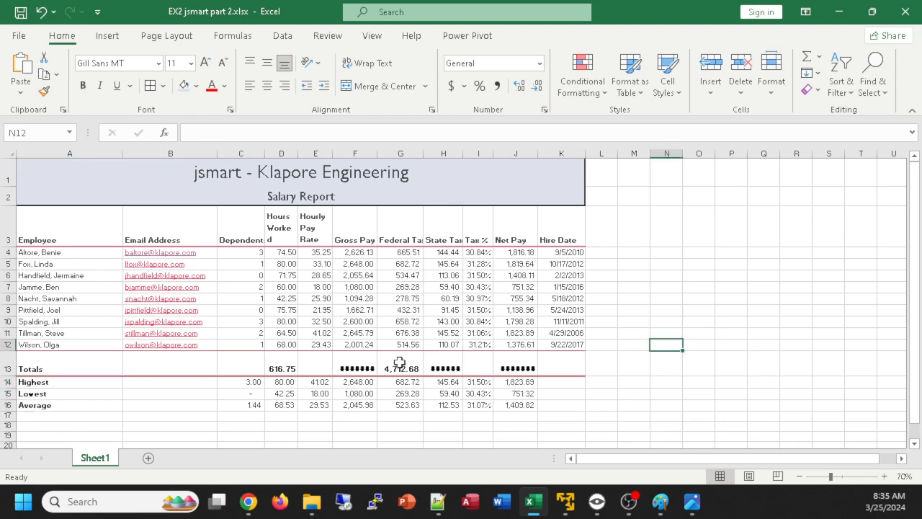
{"action": "scroll", "coordinate": [479, 370], "scroll_direction": "up", "scroll_amount": 2, "text": "ctrl"}
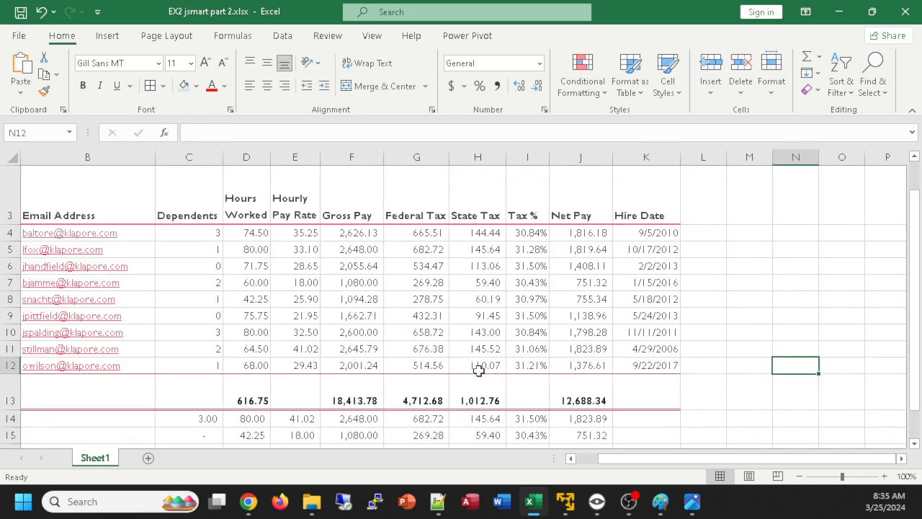
{"action": "scroll", "coordinate": [479, 369], "scroll_direction": "down", "scroll_amount": 1, "text": "ctrl"}
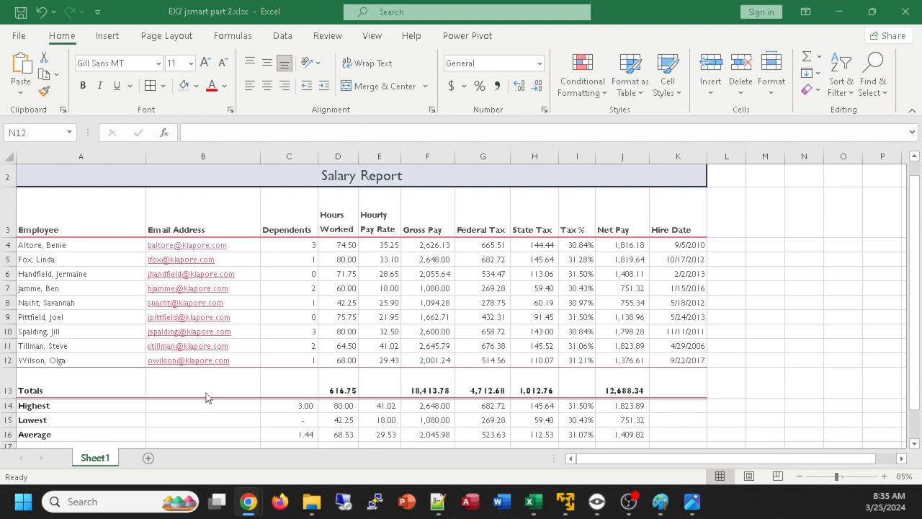
{"action": "scroll", "coordinate": [468, 329], "scroll_direction": "up", "scroll_amount": 2}
{"action": "scroll", "coordinate": [469, 328], "scroll_direction": "down", "scroll_amount": 1}
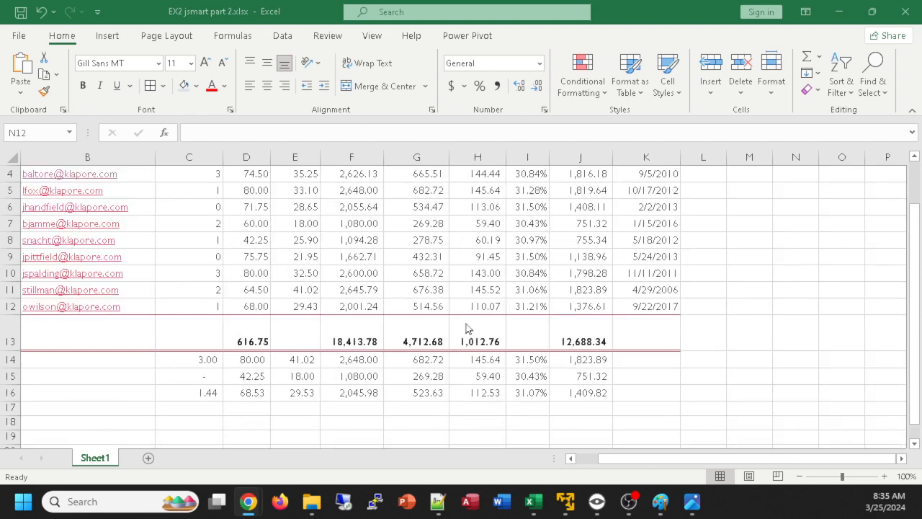
{"action": "left_click_drag", "start_coordinate": [710, 458], "coordinate": [648, 461]}
{"action": "scroll", "coordinate": [422, 353], "scroll_direction": "up", "scroll_amount": 1}
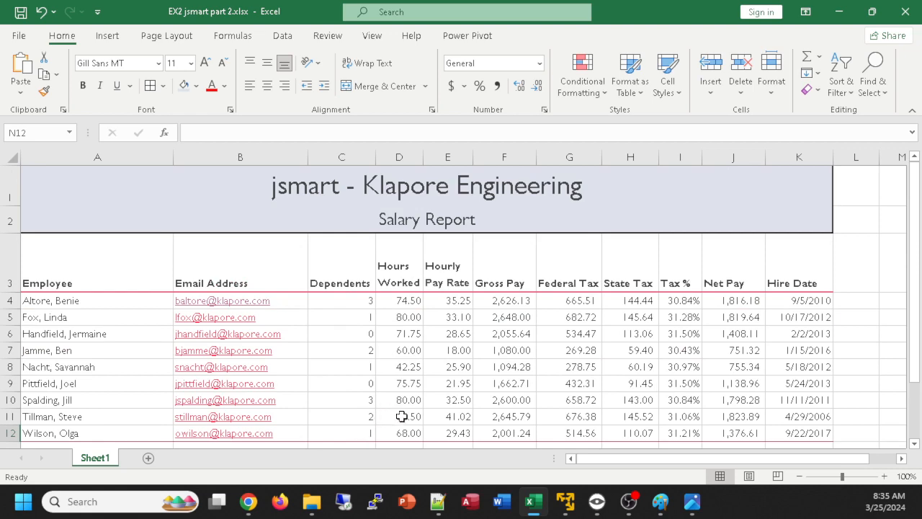
{"action": "scroll", "coordinate": [386, 421], "scroll_direction": "down", "scroll_amount": 1}
{"action": "scroll", "coordinate": [385, 423], "scroll_direction": "up", "scroll_amount": 1}
{"action": "scroll", "coordinate": [382, 342], "scroll_direction": "down", "scroll_amount": 2}
{"action": "scroll", "coordinate": [418, 392], "scroll_direction": "up", "scroll_amount": 1}
{"action": "scroll", "coordinate": [418, 392], "scroll_direction": "up", "scroll_amount": 1}
Center the contents of the Dependents column C horizontally, and check the alignment in its summary cells
{"action": "left_click", "coordinate": [346, 158]}
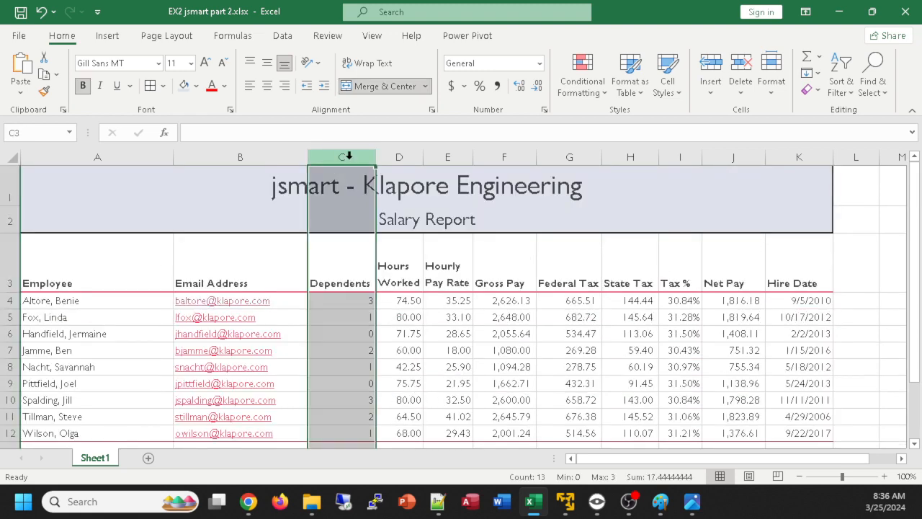
{"action": "left_click", "coordinate": [267, 85]}
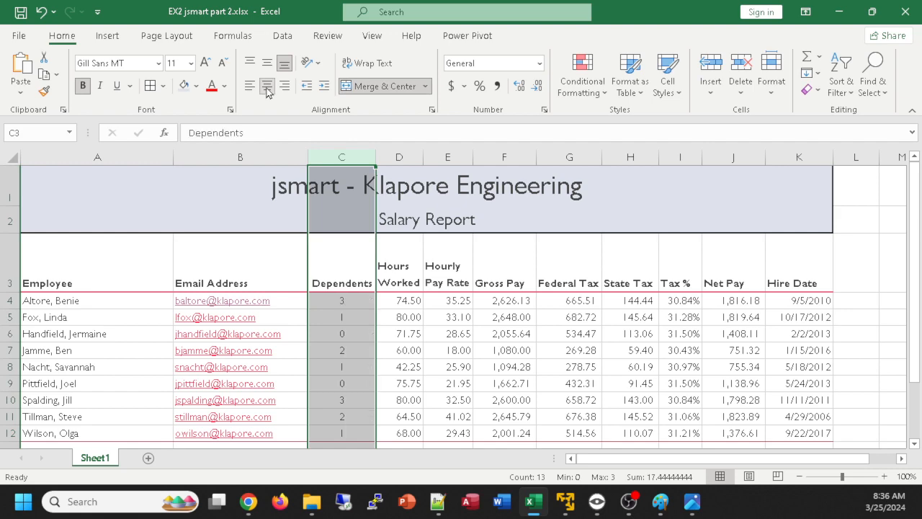
{"action": "scroll", "coordinate": [358, 375], "scroll_direction": "down", "scroll_amount": 2}
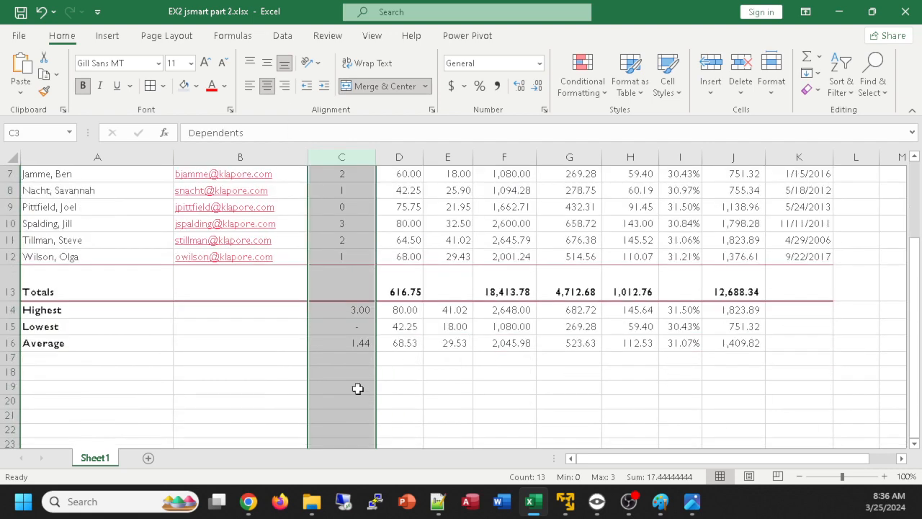
{"action": "left_click", "coordinate": [339, 309]}
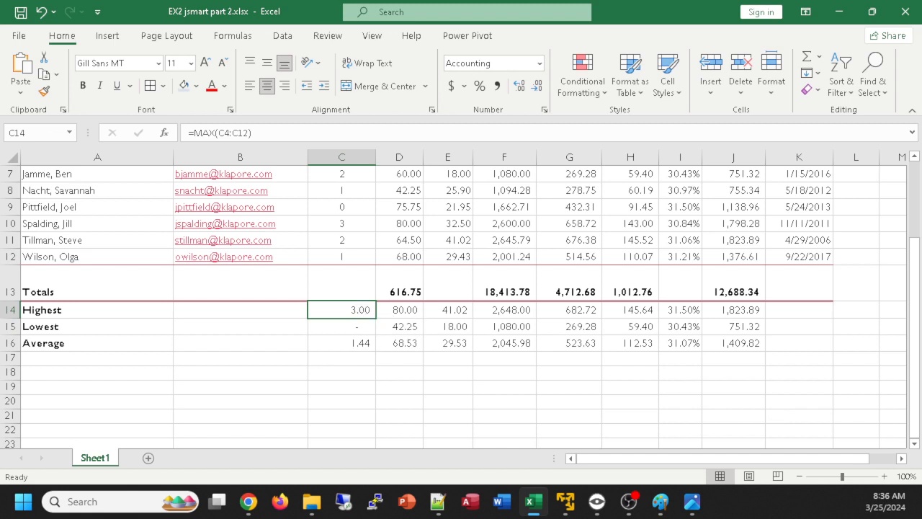
Compare the formats of C4 and C14, and copy the format of C10 to C14:C16 with Format Painter
{"action": "scroll", "coordinate": [793, 346], "scroll_direction": "up", "scroll_amount": 2}
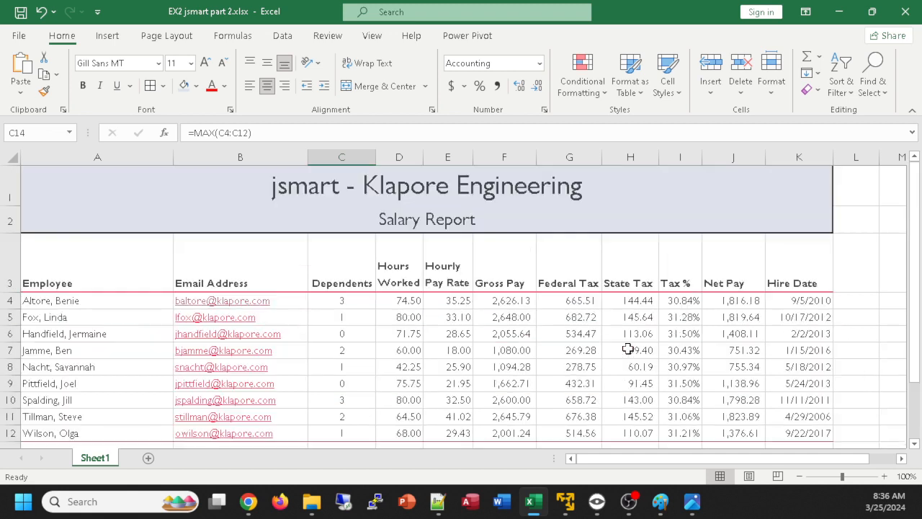
{"action": "left_click", "coordinate": [336, 300]}
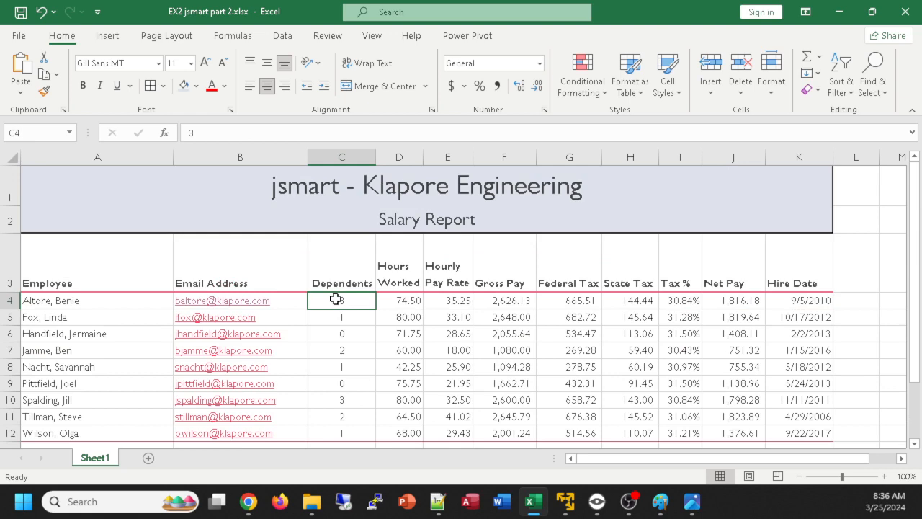
{"action": "scroll", "coordinate": [402, 243], "scroll_direction": "down", "scroll_amount": 2}
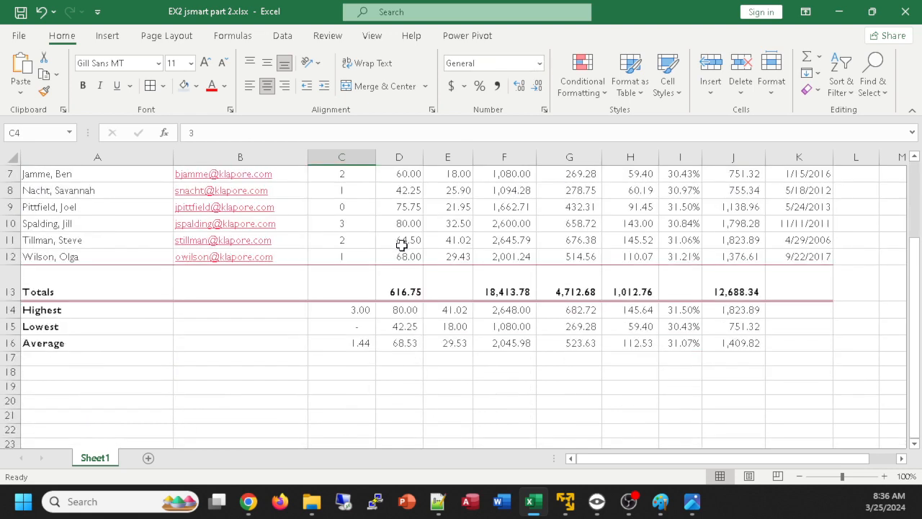
{"action": "left_click", "coordinate": [356, 310]}
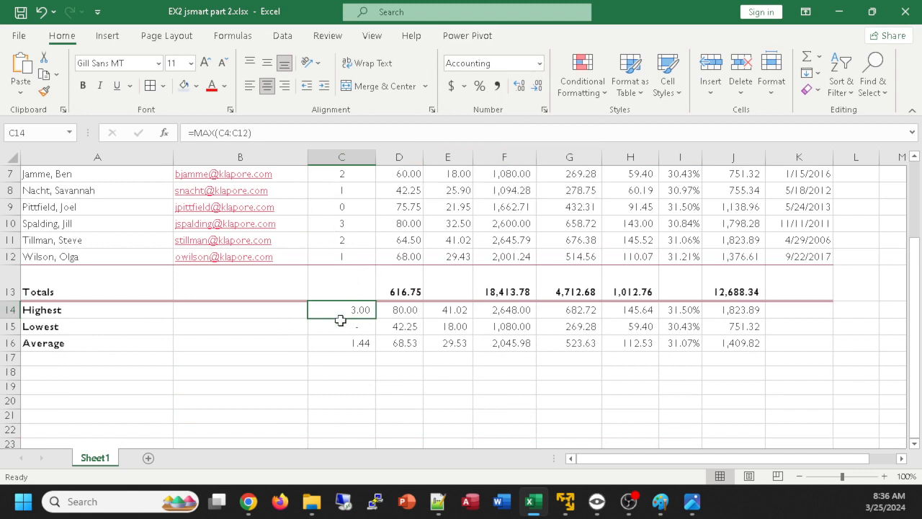
{"action": "left_click", "coordinate": [347, 223]}
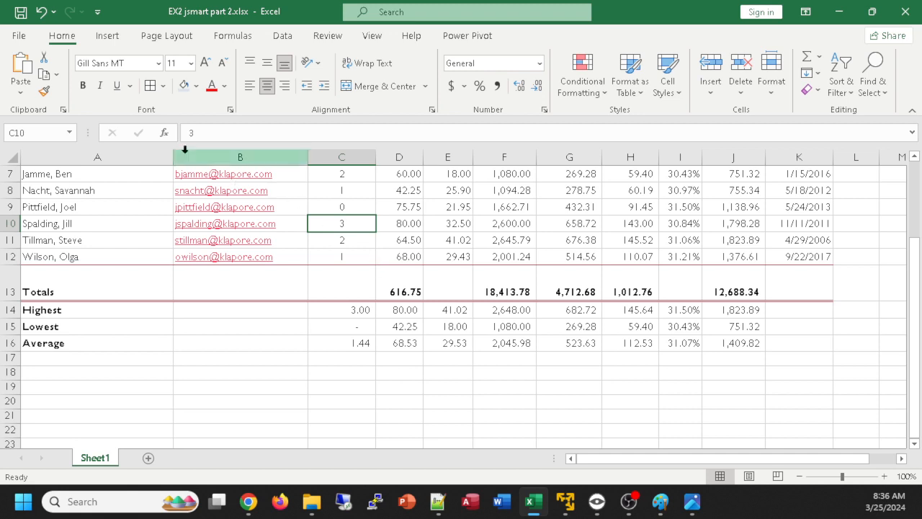
{"action": "left_click", "coordinate": [43, 93]}
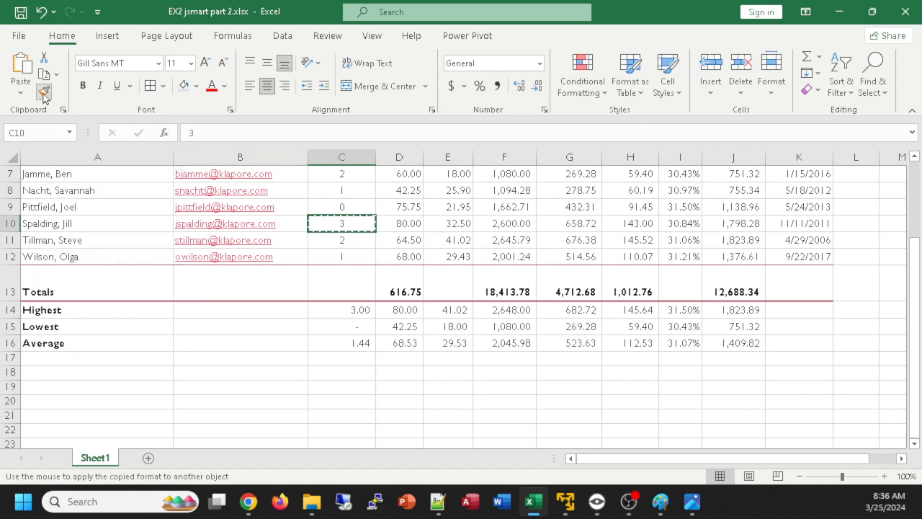
{"action": "left_click_drag", "start_coordinate": [340, 313], "coordinate": [337, 346]}
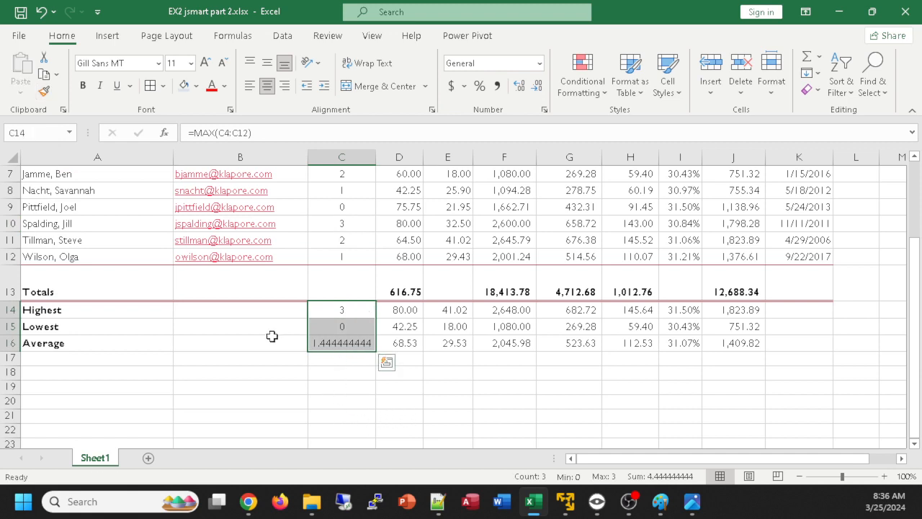
Reduce the average number of dependents in C16 to two decimal places
{"action": "left_click", "coordinate": [324, 343]}
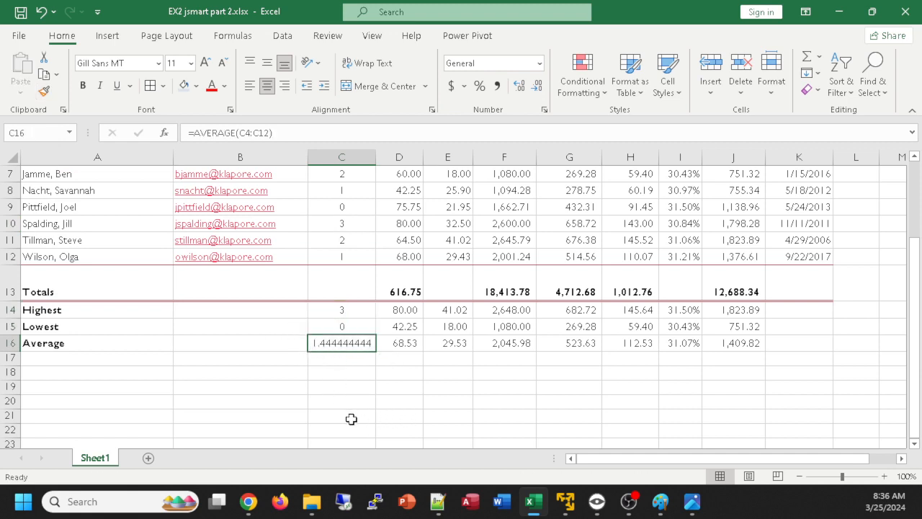
{"action": "left_click", "coordinate": [538, 87]}
{"action": "left_click", "coordinate": [538, 86]}
{"action": "left_click", "coordinate": [539, 87]}
{"action": "left_click", "coordinate": [539, 87]}
{"action": "left_click", "coordinate": [539, 88]}
{"action": "left_click", "coordinate": [538, 88]}
{"action": "left_click", "coordinate": [539, 87]}
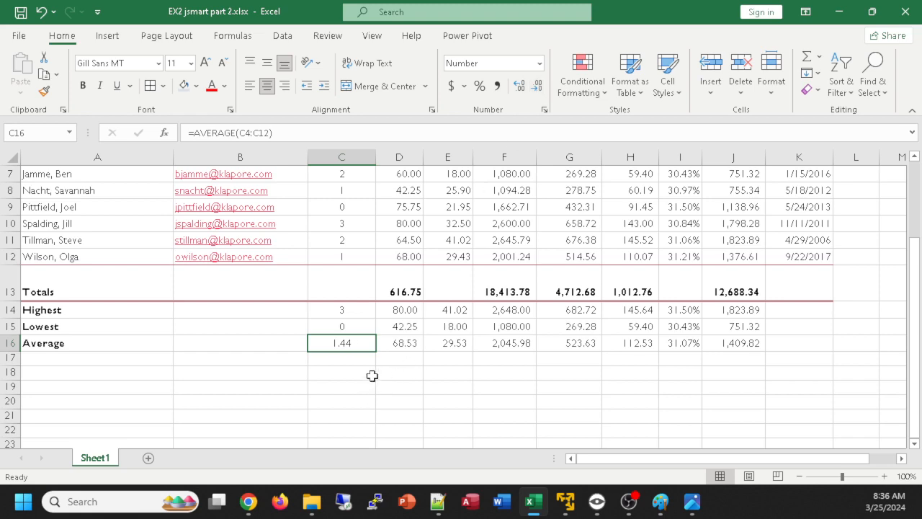
{"action": "scroll", "coordinate": [404, 372], "scroll_direction": "up", "scroll_amount": 2}
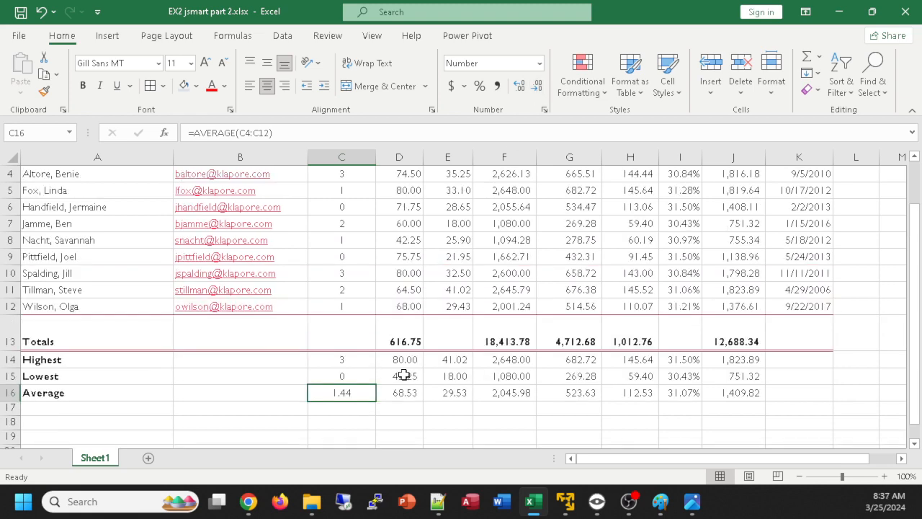
Review the report's data and summary rows and compare their number formats with the reference image ex2Part2.png
{"action": "scroll", "coordinate": [404, 373], "scroll_direction": "down", "scroll_amount": 2}
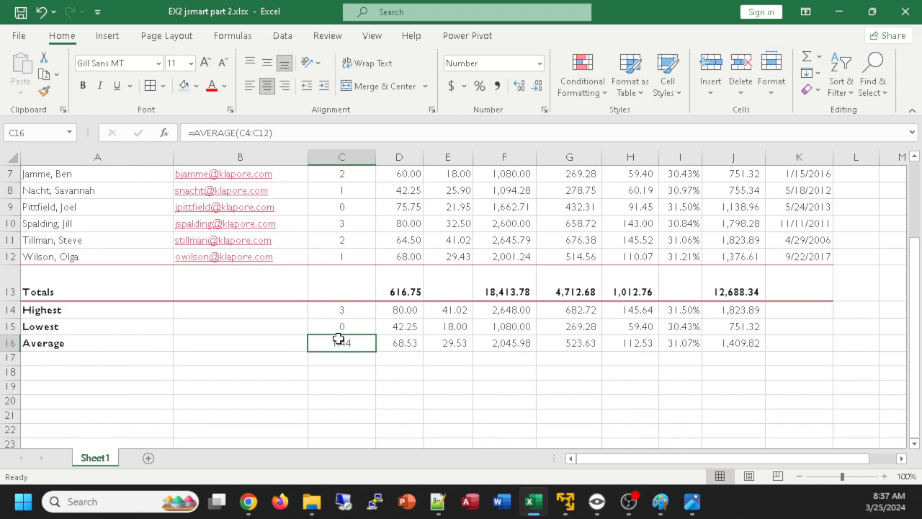
{"action": "scroll", "coordinate": [337, 339], "scroll_direction": "up", "scroll_amount": 1}
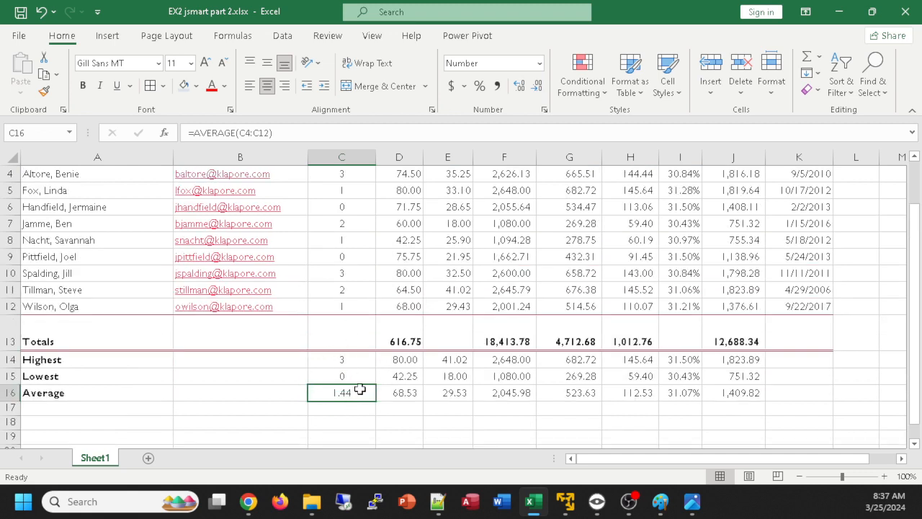
{"action": "left_click", "coordinate": [353, 363]}
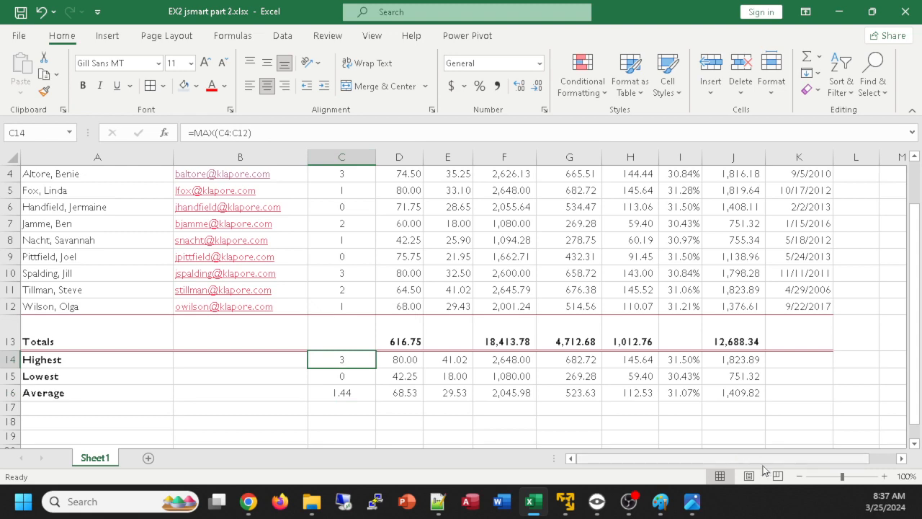
{"action": "scroll", "coordinate": [432, 219], "scroll_direction": "up", "scroll_amount": 1}
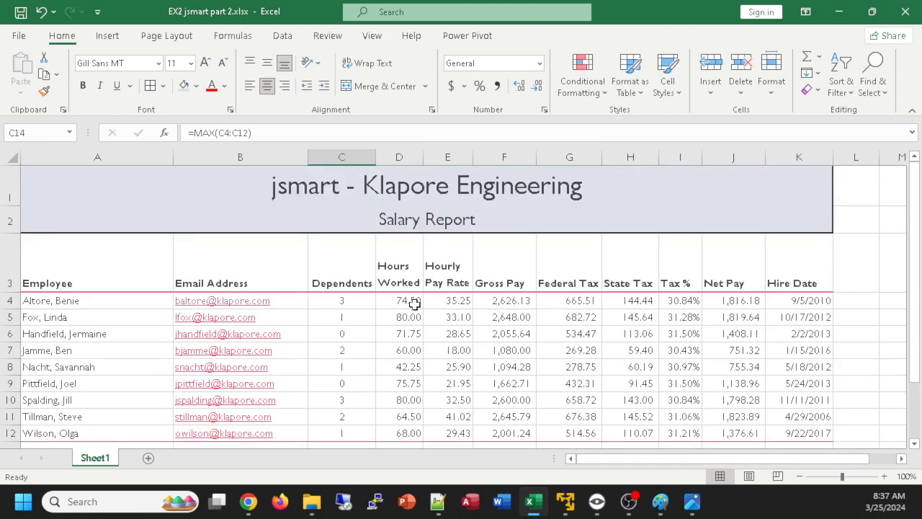
{"action": "scroll", "coordinate": [410, 304], "scroll_direction": "down", "scroll_amount": 1}
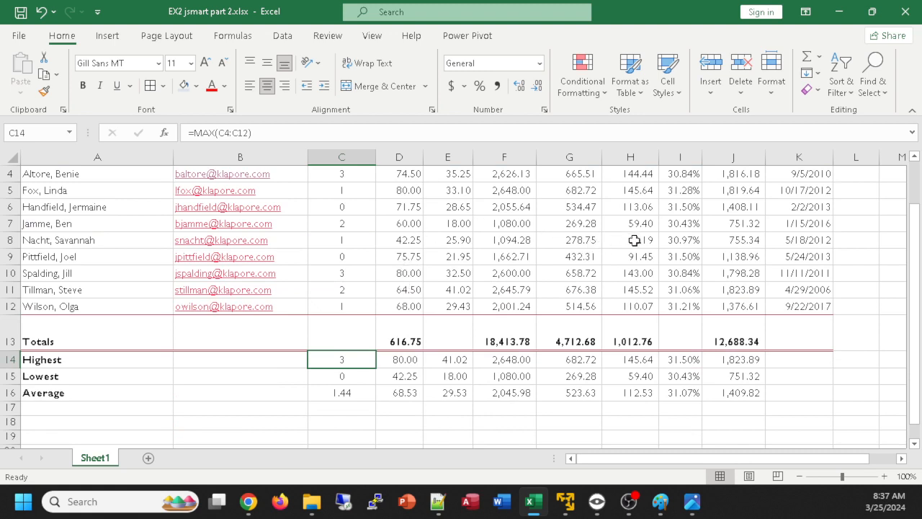
{"action": "scroll", "coordinate": [700, 331], "scroll_direction": "down", "scroll_amount": 1}
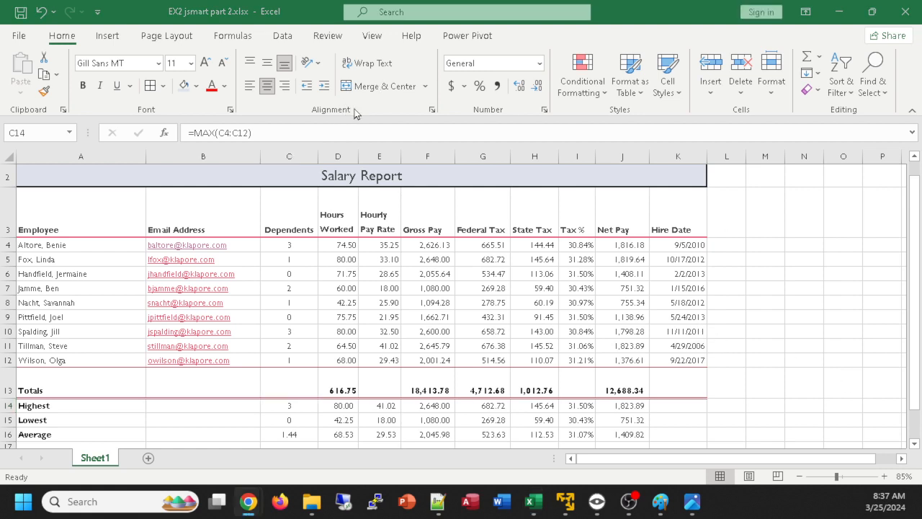
{"action": "left_click", "coordinate": [388, 129]}
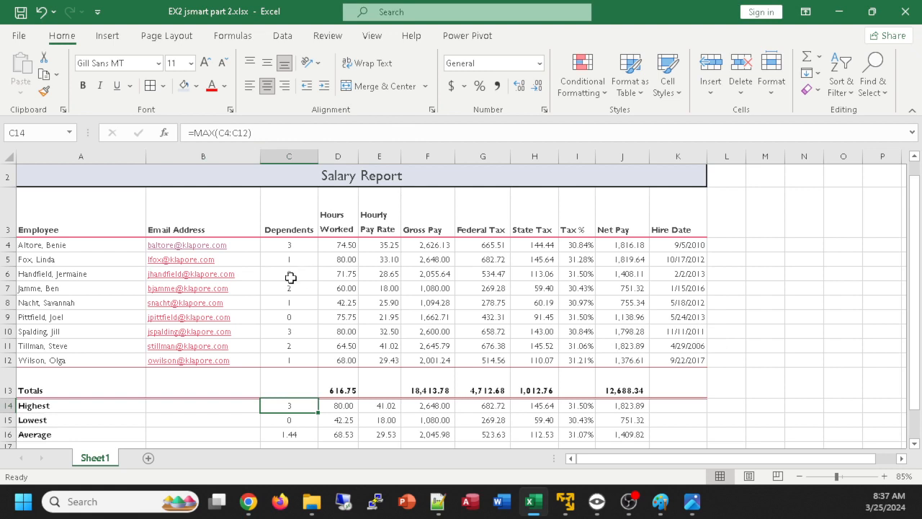
{"action": "key", "text": "alt+Tab"}
{"action": "key", "text": "alt+Tab"}
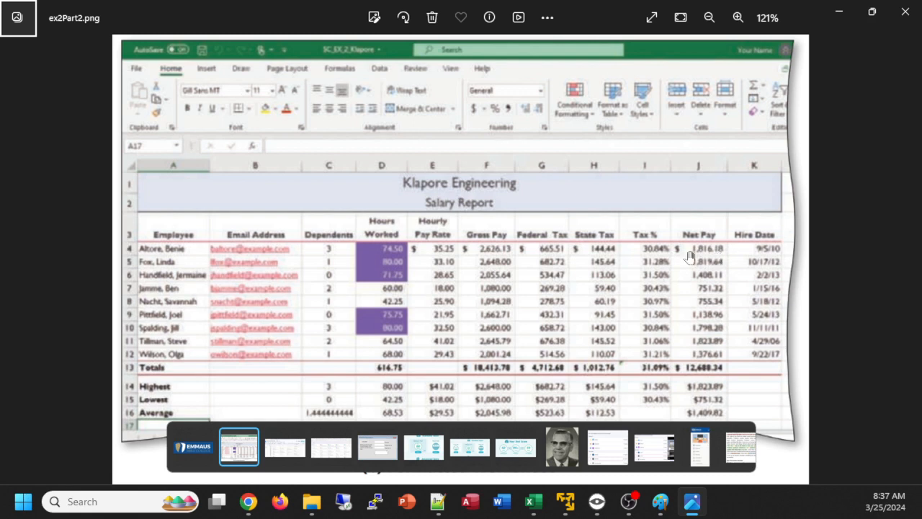
{"action": "key", "text": "alt+Tab"}
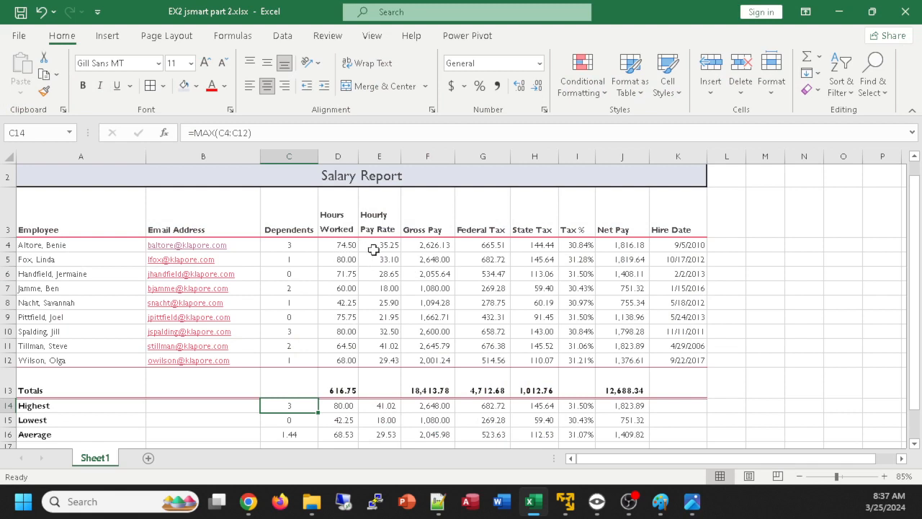
Apply the Accounting number format with dollar signs to the first employee's amounts in E4:H4 and J4
{"action": "left_click_drag", "start_coordinate": [379, 245], "coordinate": [532, 246]}
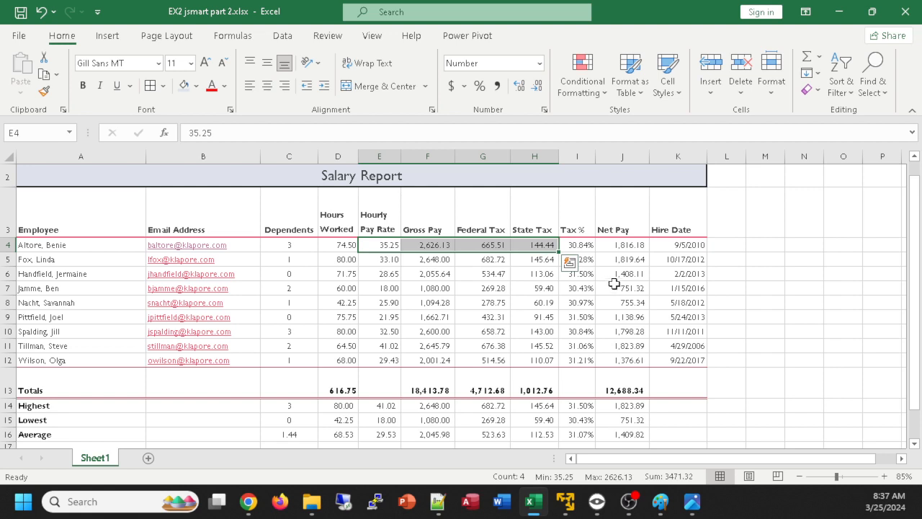
{"action": "left_click", "coordinate": [624, 245], "text": "ctrl"}
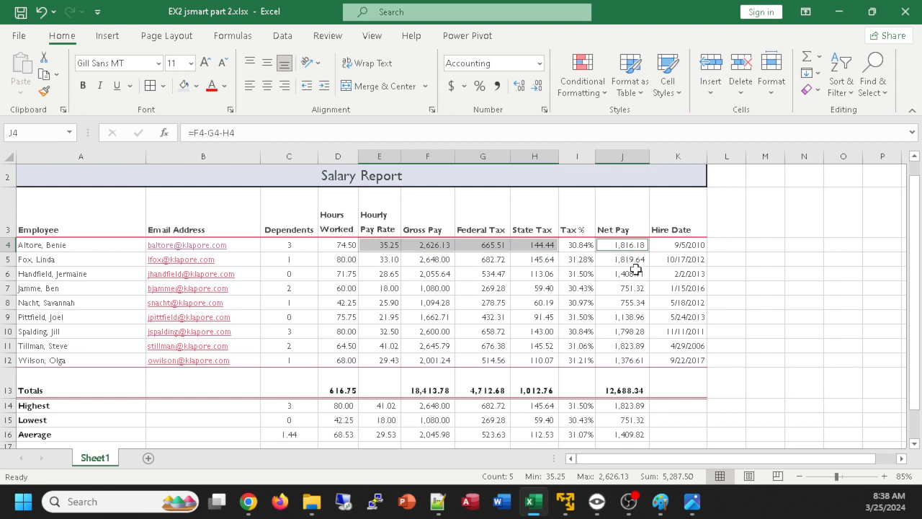
{"action": "left_click", "coordinate": [452, 86]}
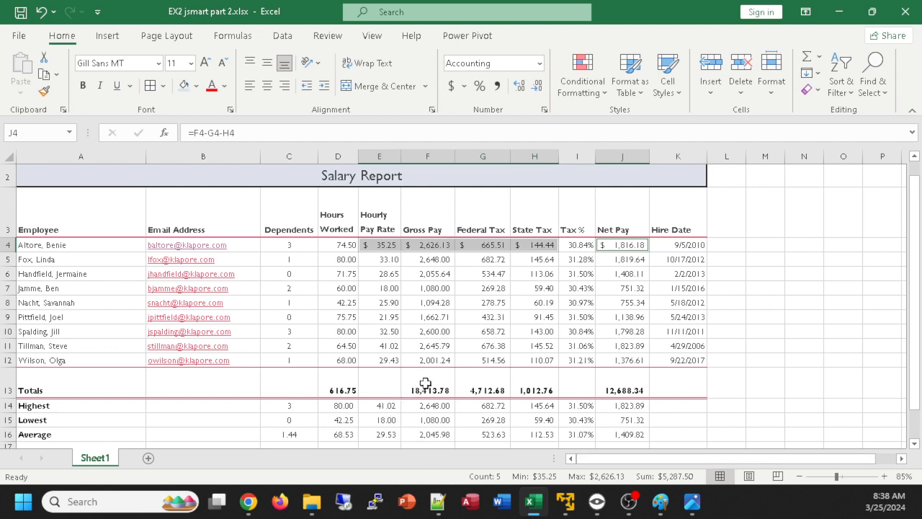
Apply the Accounting number format with dollar signs to the totals in F13:H13 and J13
{"action": "left_click_drag", "start_coordinate": [426, 383], "coordinate": [545, 388]}
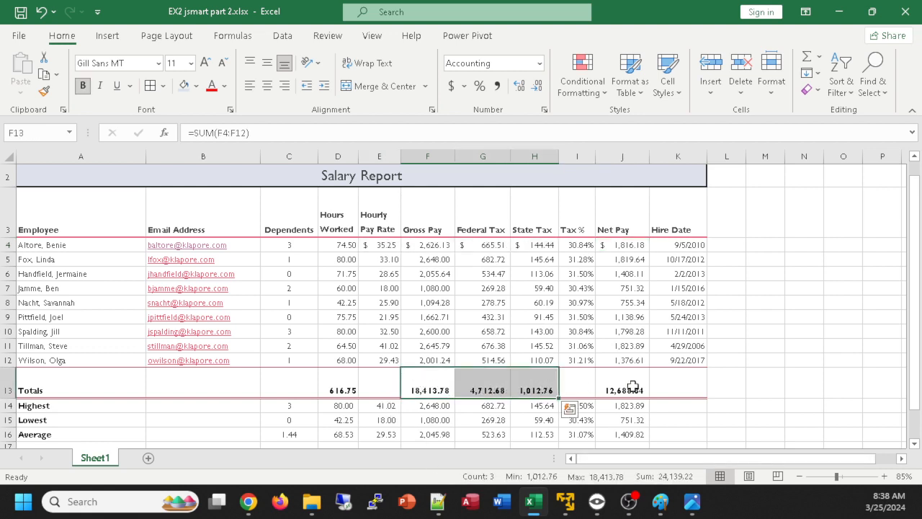
{"action": "left_click", "coordinate": [634, 387], "text": "ctrl"}
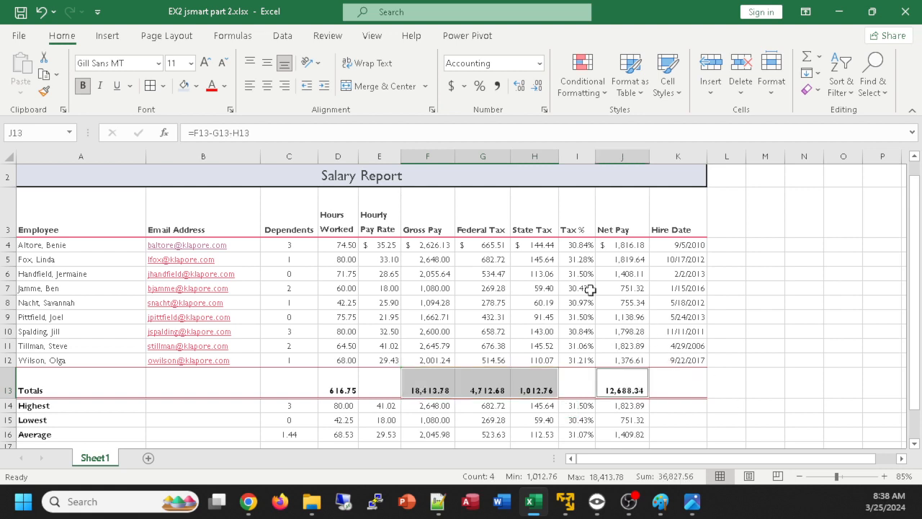
{"action": "left_click", "coordinate": [451, 86]}
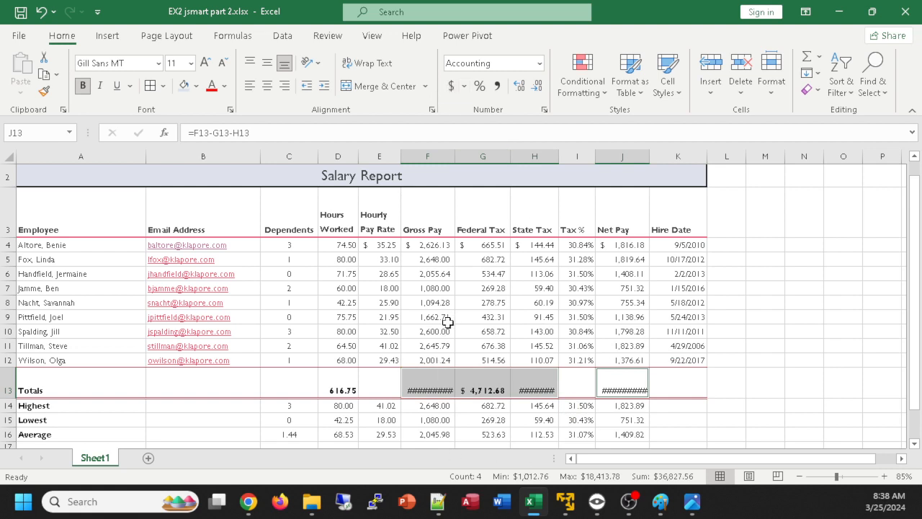
AutoFit columns F, H and J to their contents, and deselect the totals
{"action": "double_click", "coordinate": [456, 156]}
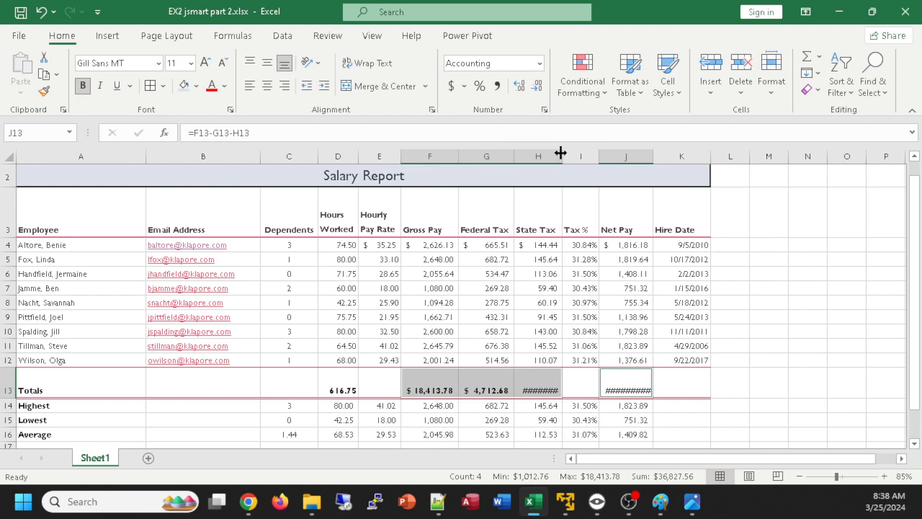
{"action": "double_click", "coordinate": [562, 155]}
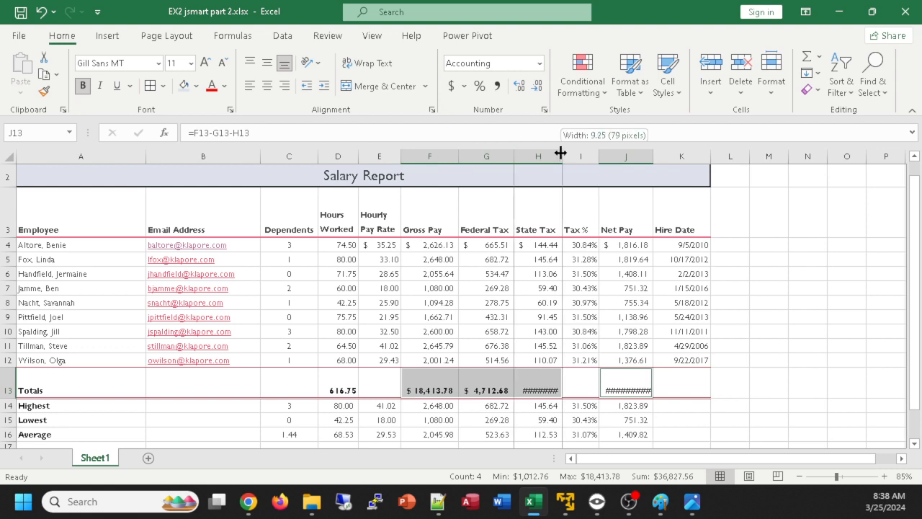
{"action": "double_click", "coordinate": [661, 158]}
{"action": "left_click", "coordinate": [803, 320]}
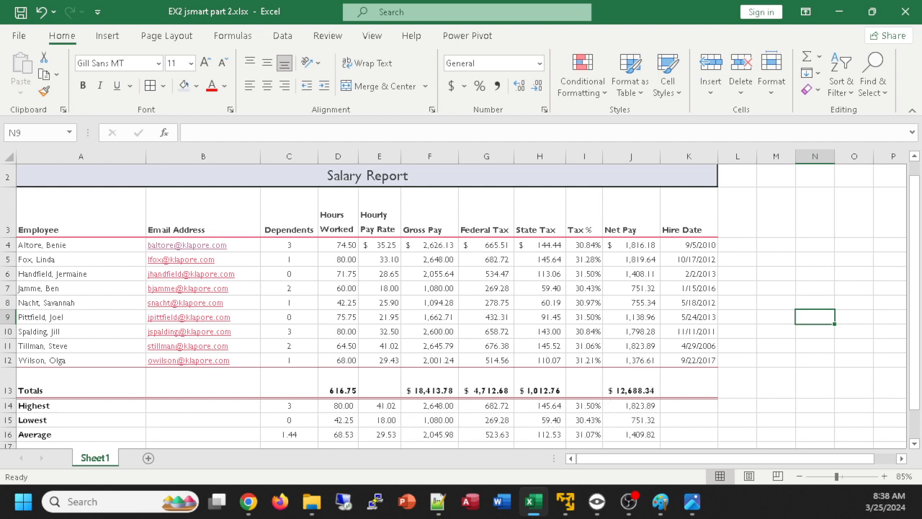
Select the Highest, Lowest and Average amounts in E14:H16 and J14:J16 together, checking their format in the reference image
{"action": "key", "text": "alt+Tab"}
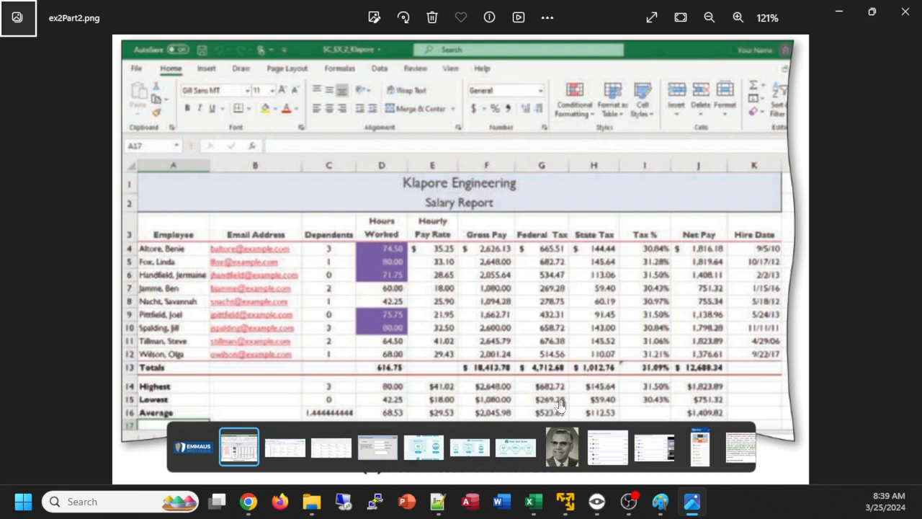
{"action": "key", "text": "alt+Tab"}
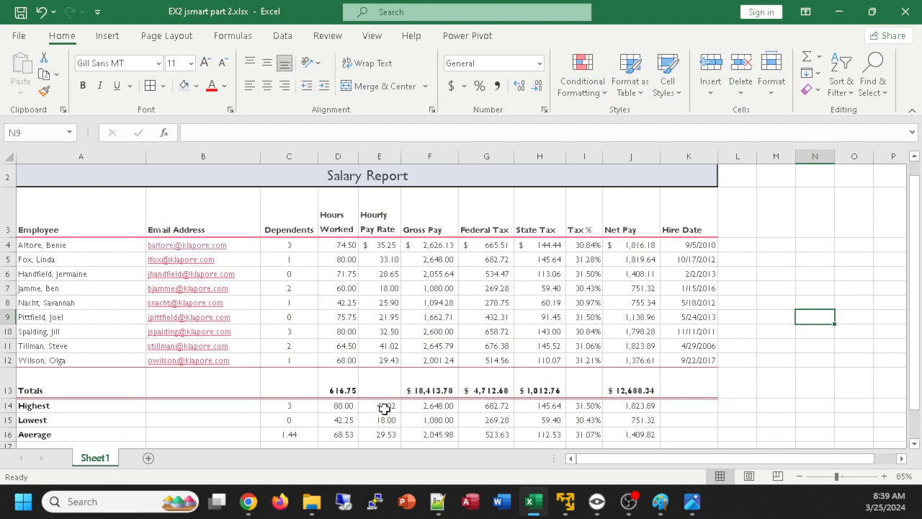
{"action": "left_click_drag", "start_coordinate": [385, 408], "coordinate": [543, 434]}
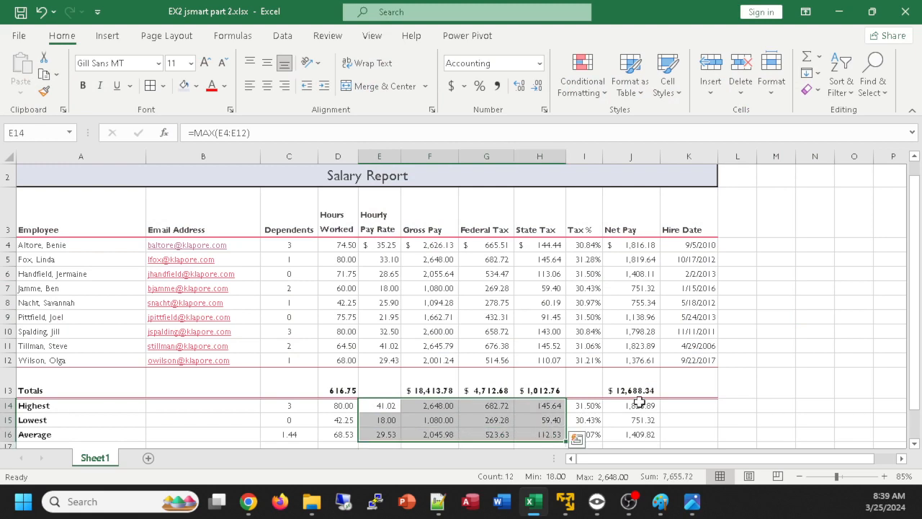
{"action": "left_click_drag", "start_coordinate": [638, 405], "coordinate": [641, 435], "text": "ctrl"}
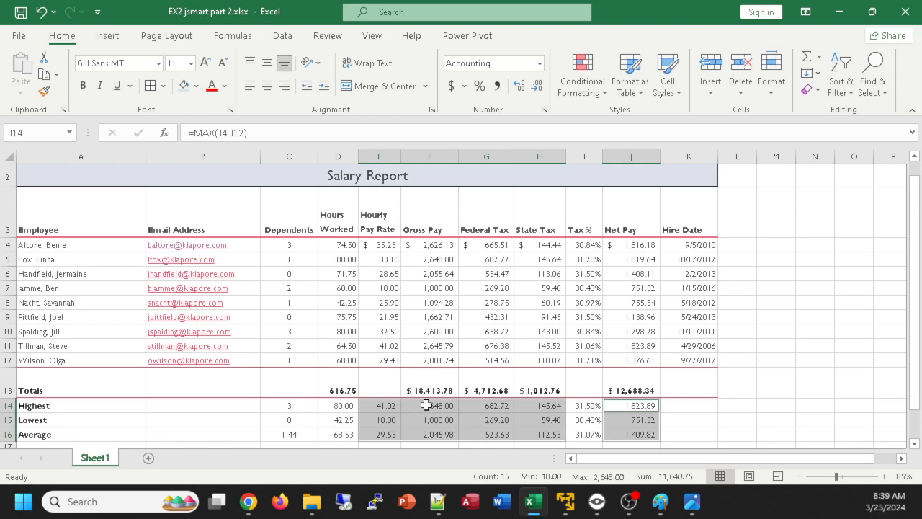
{"action": "key", "text": "alt+Tab"}
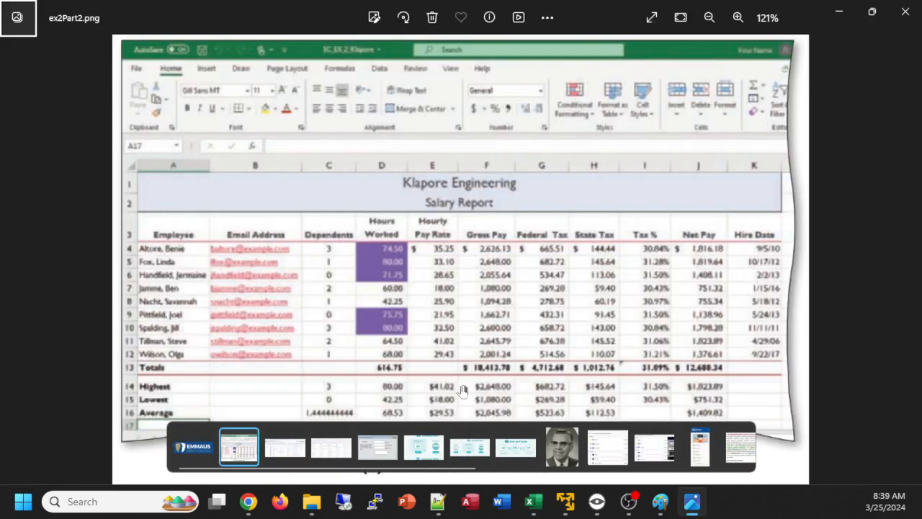
{"action": "key", "text": "alt+Tab"}
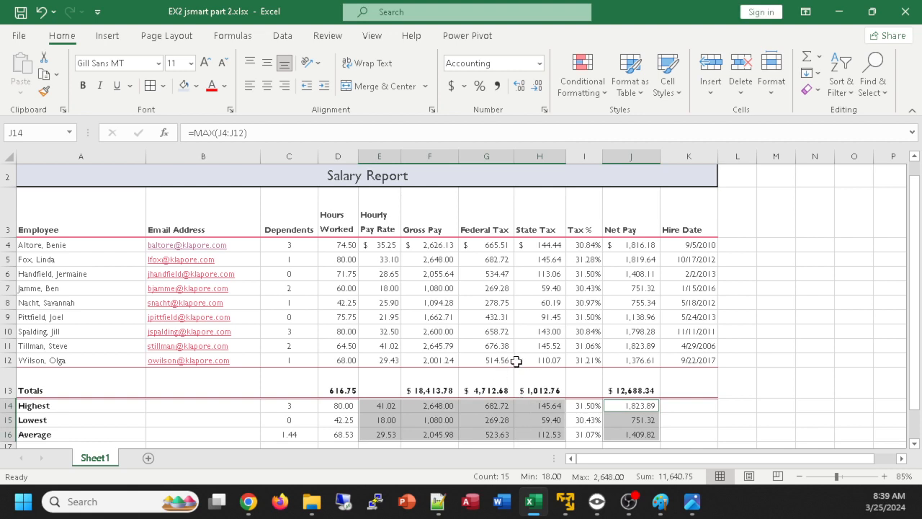
Try the Accounting format with the $ symbol on the selected summary amounts
{"action": "left_click", "coordinate": [546, 112]}
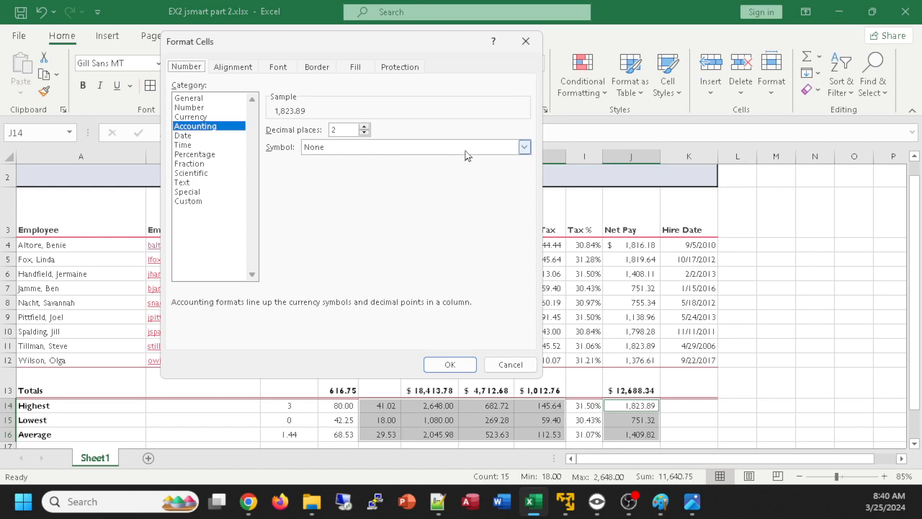
{"action": "left_click", "coordinate": [523, 147]}
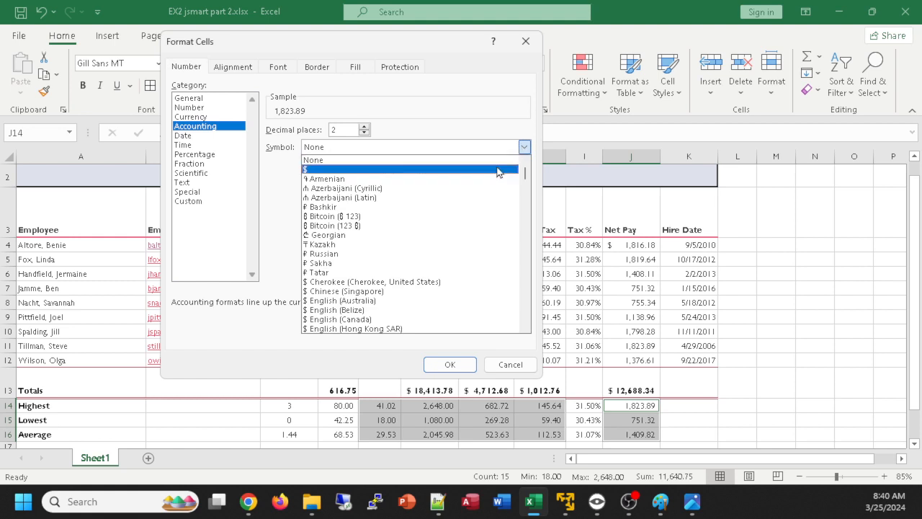
{"action": "left_click", "coordinate": [498, 170]}
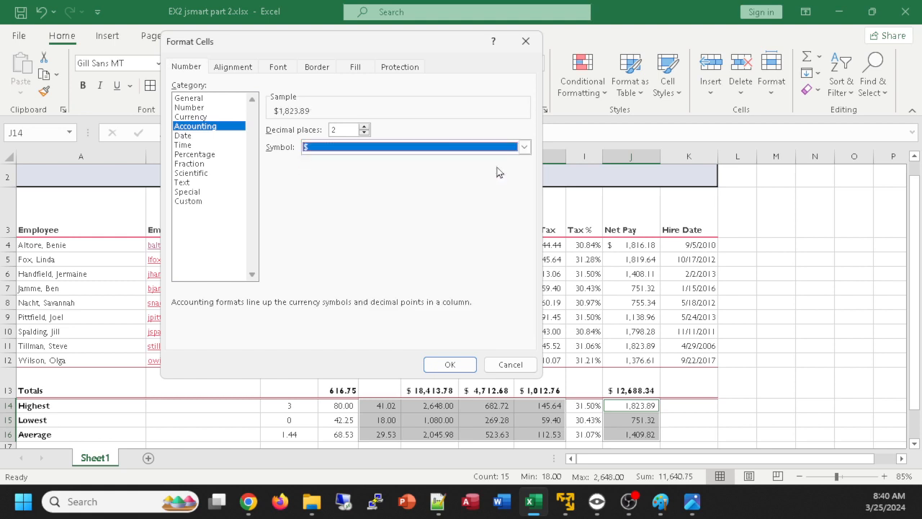
{"action": "left_click", "coordinate": [450, 364]}
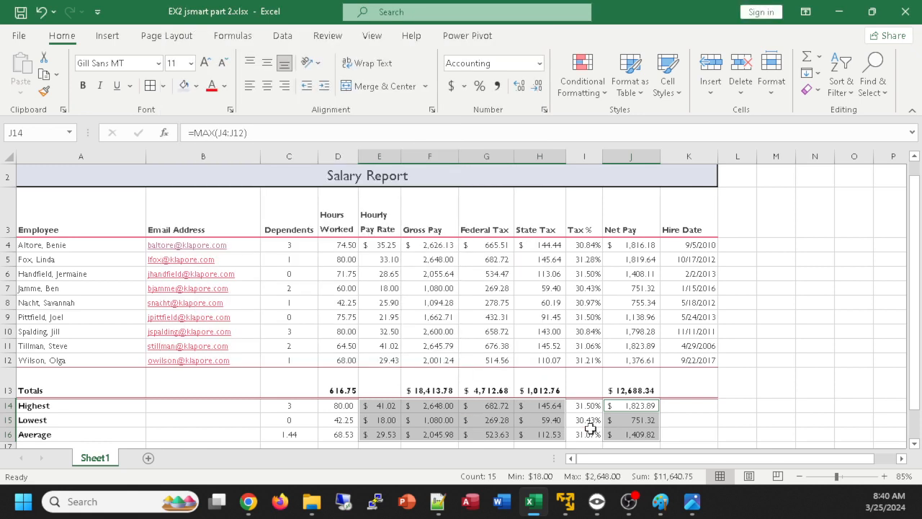
Format the summary amounts in E14:H16 and J14:J16 as Currency with the $ symbol and two decimal places
{"action": "left_click", "coordinate": [544, 110]}
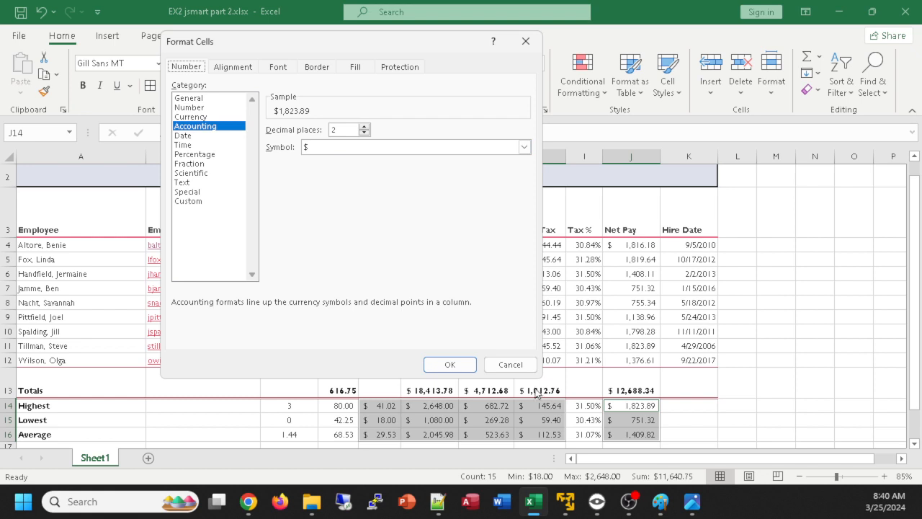
{"action": "left_click", "coordinate": [191, 117]}
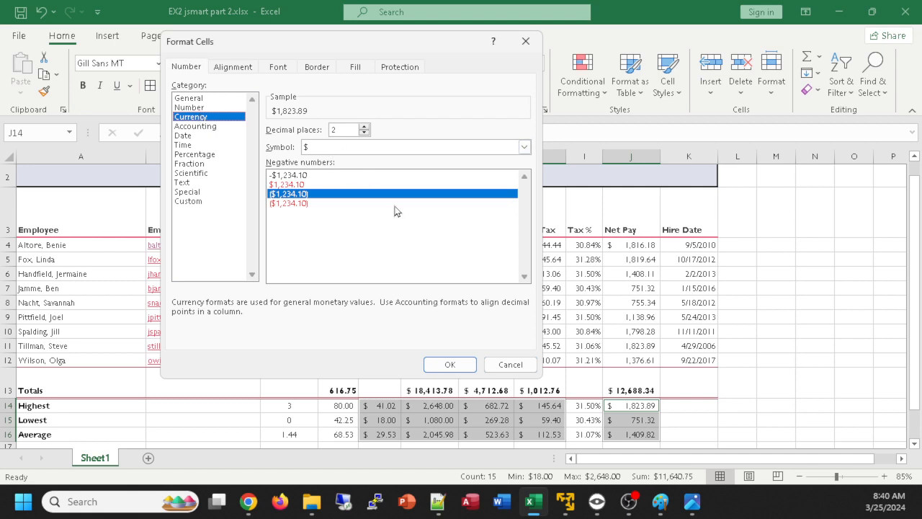
{"action": "left_click", "coordinate": [450, 366]}
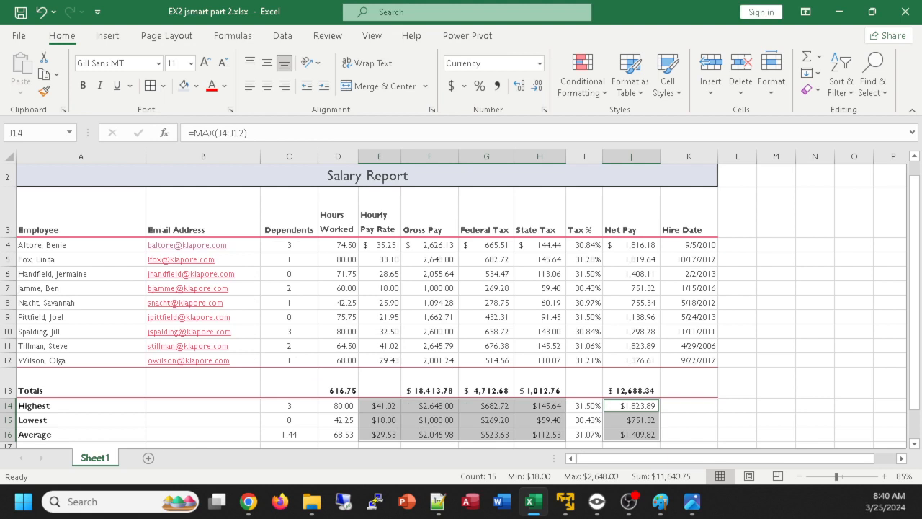
Compare Accounting with Currency for the selected summary amounts, and apply Currency with the $ symbol, two decimals and black parenthesised negatives
{"action": "key", "text": "alt+Tab"}
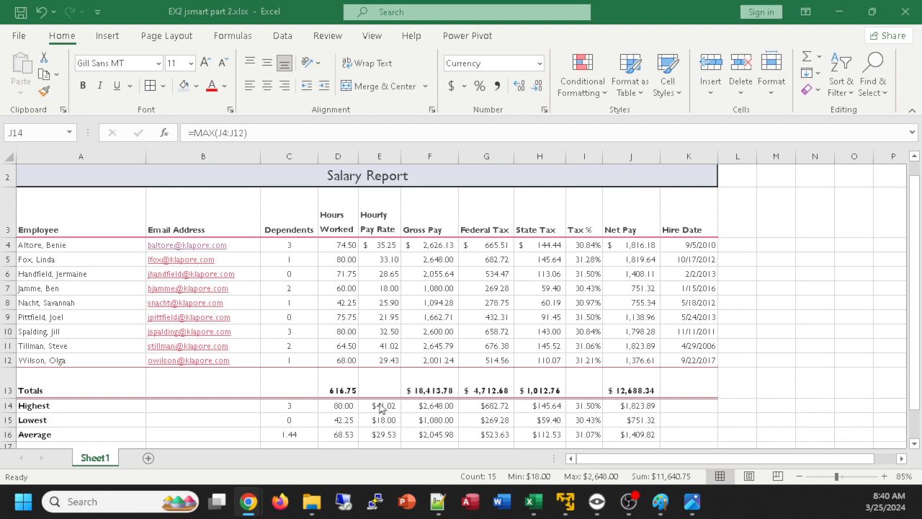
{"action": "key", "text": "alt+Tab"}
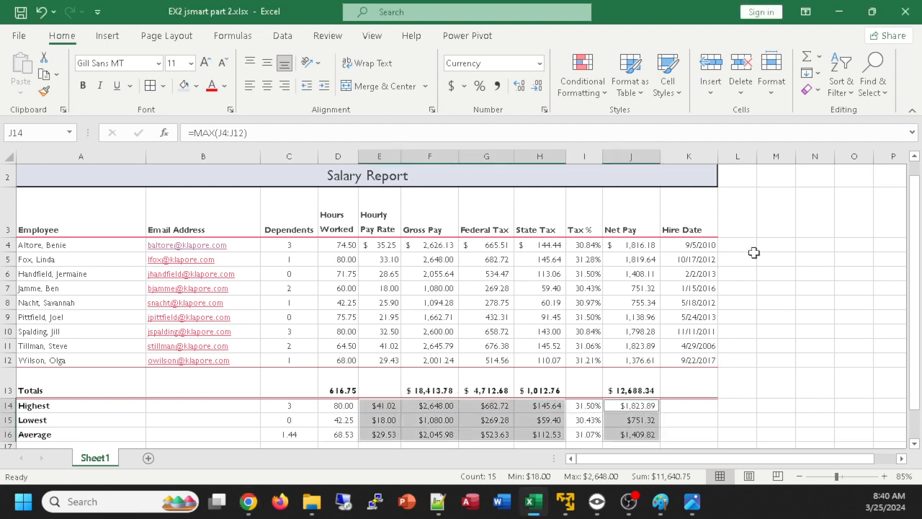
{"action": "left_click", "coordinate": [544, 109]}
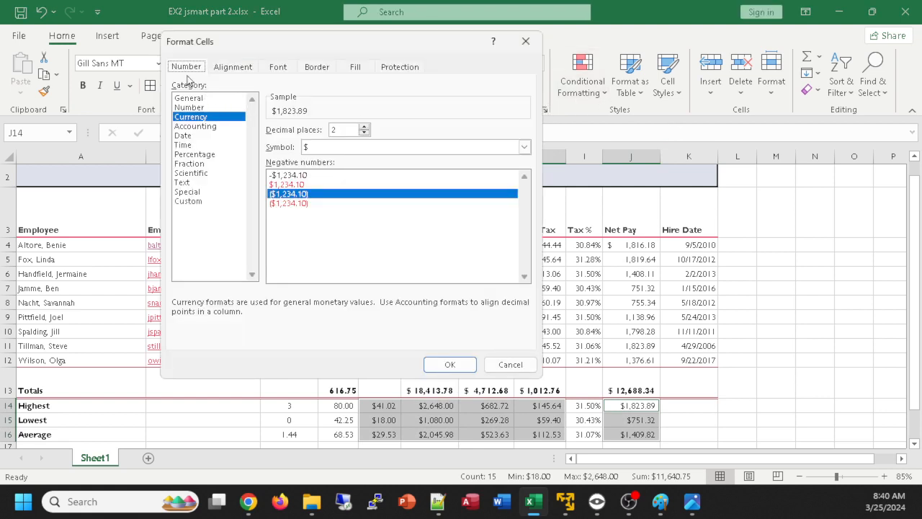
{"action": "left_click", "coordinate": [203, 128]}
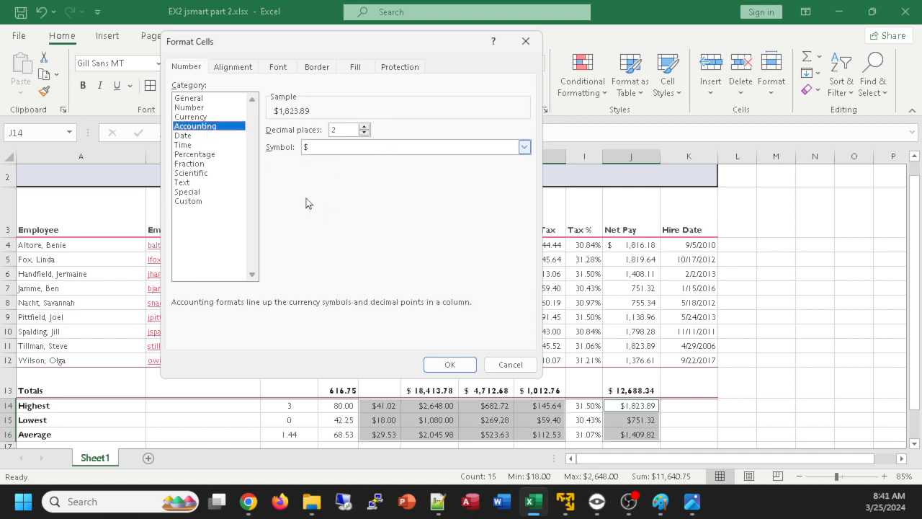
{"action": "left_click", "coordinate": [196, 119]}
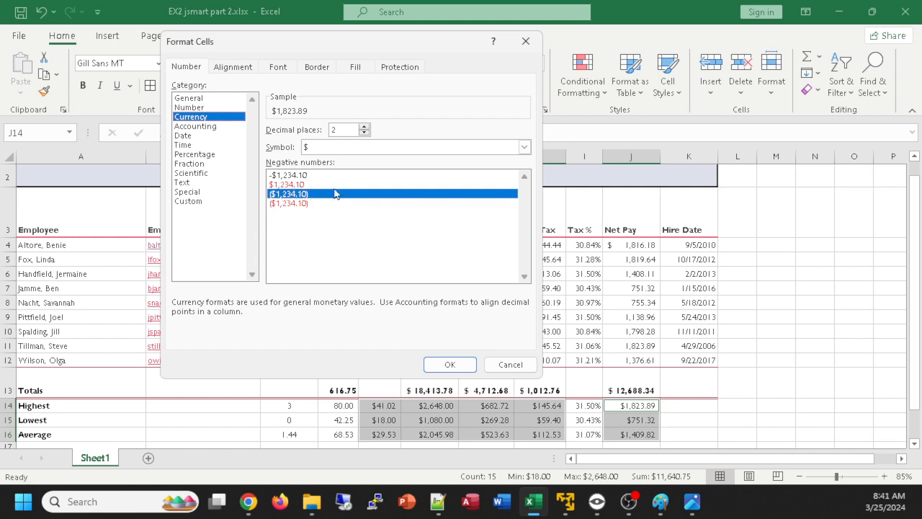
{"action": "left_click", "coordinate": [309, 204]}
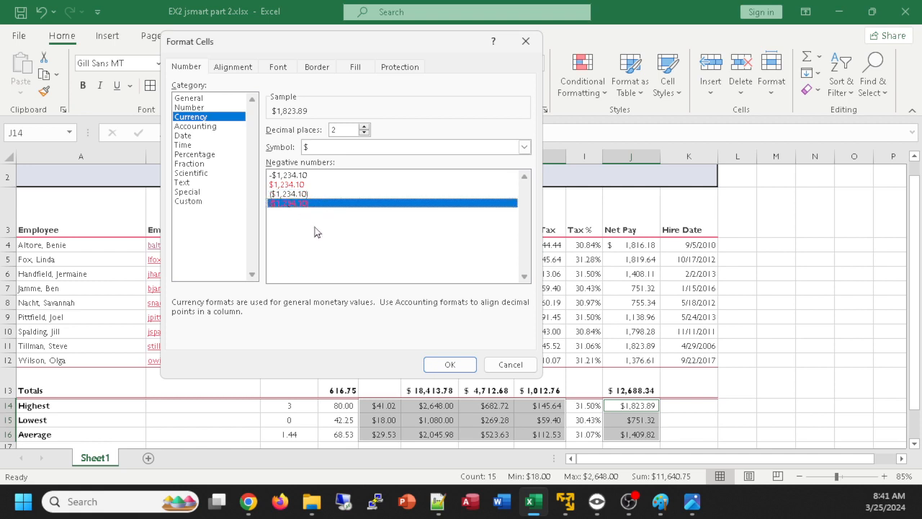
{"action": "left_click", "coordinate": [286, 198]}
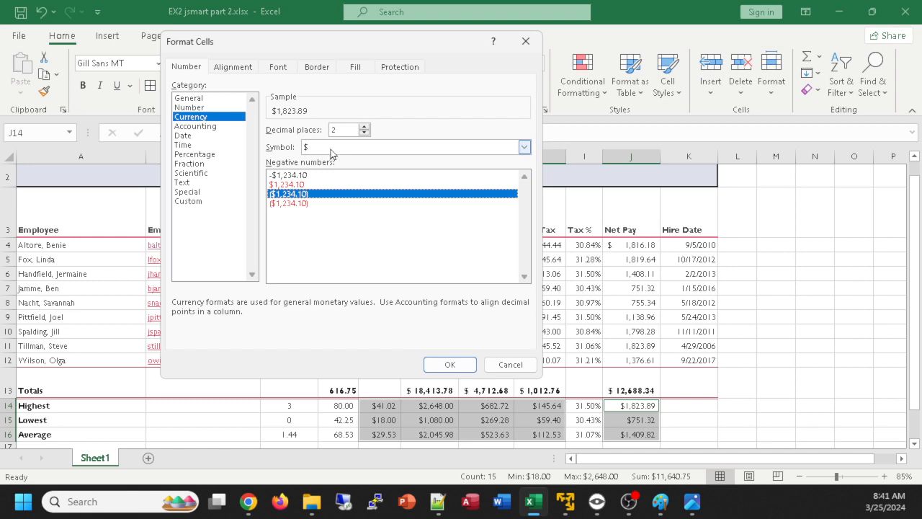
{"action": "left_click", "coordinate": [450, 364]}
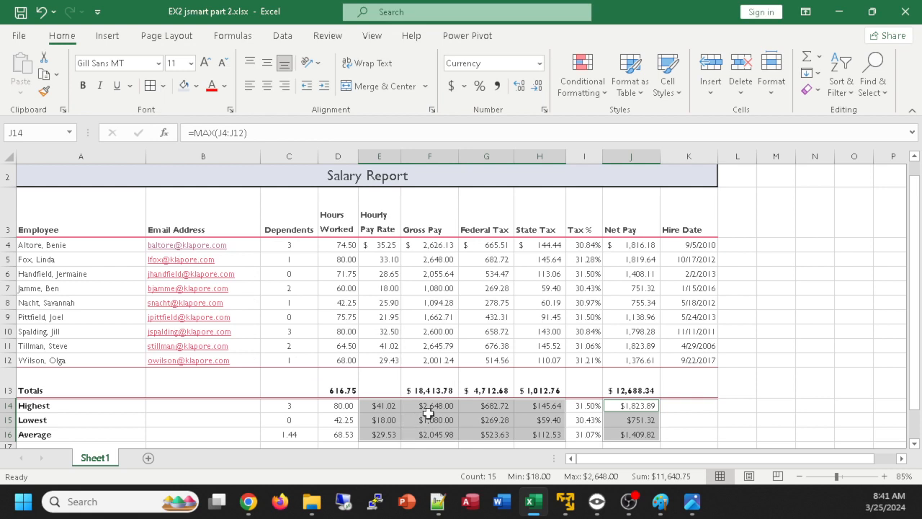
Compare the Accounting and Currency previews for the summary amounts in E14:H16, leaving the format settings without applying anything
{"action": "left_click", "coordinate": [441, 390]}
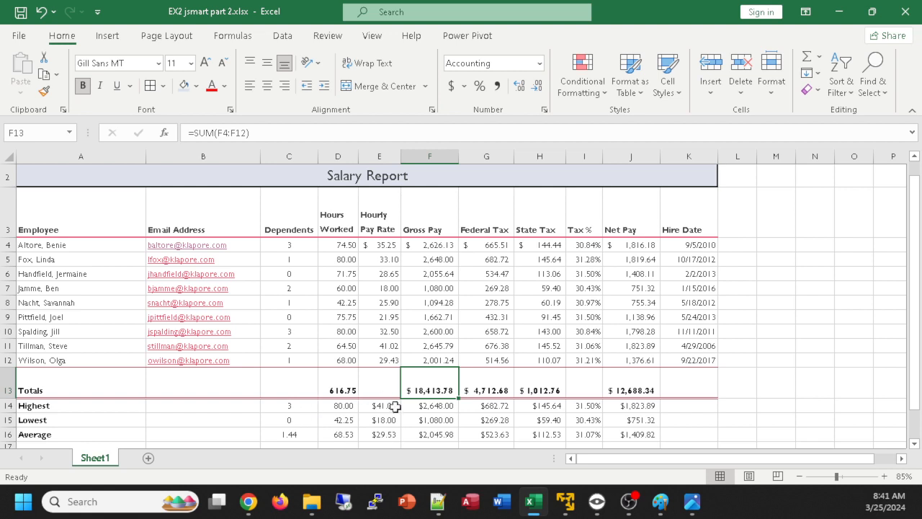
{"action": "left_click_drag", "start_coordinate": [381, 406], "coordinate": [539, 429]}
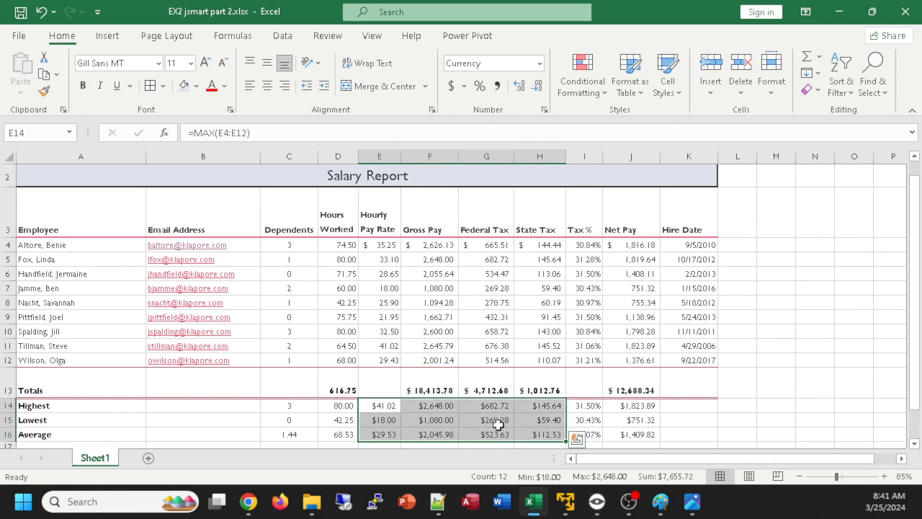
{"action": "left_click", "coordinate": [544, 110]}
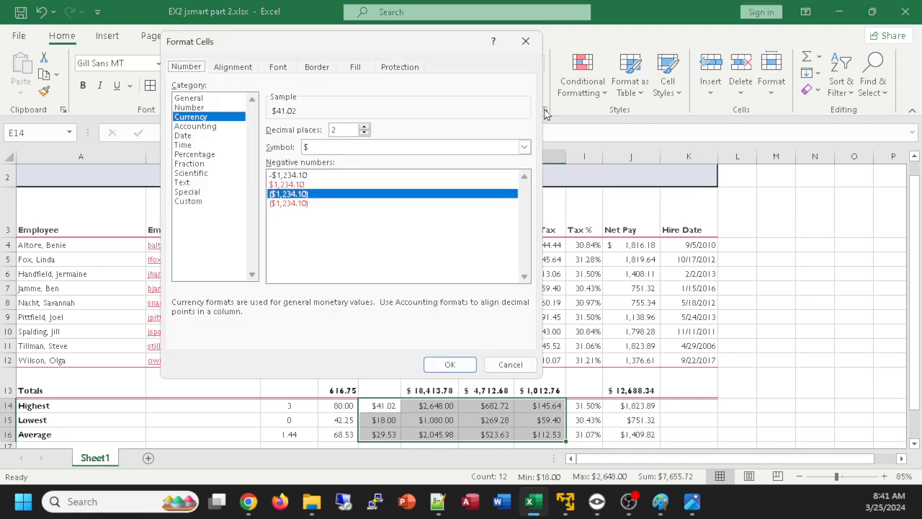
{"action": "left_click", "coordinate": [195, 127]}
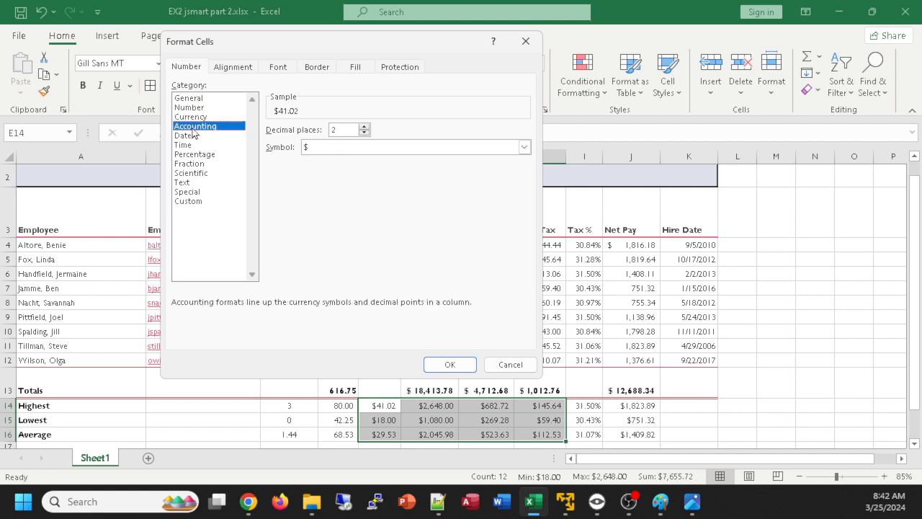
{"action": "left_click", "coordinate": [193, 117]}
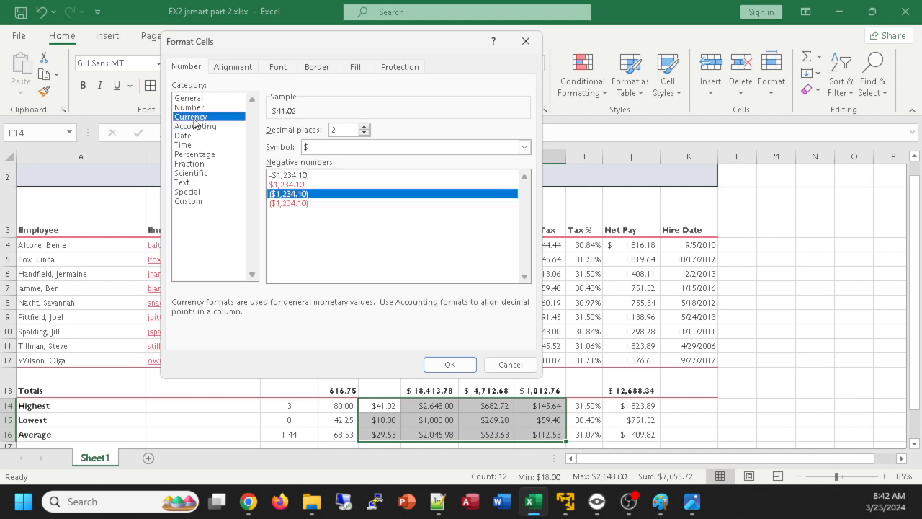
{"action": "left_click", "coordinate": [197, 128]}
{"action": "left_click", "coordinate": [195, 119]}
{"action": "left_click", "coordinate": [230, 126]}
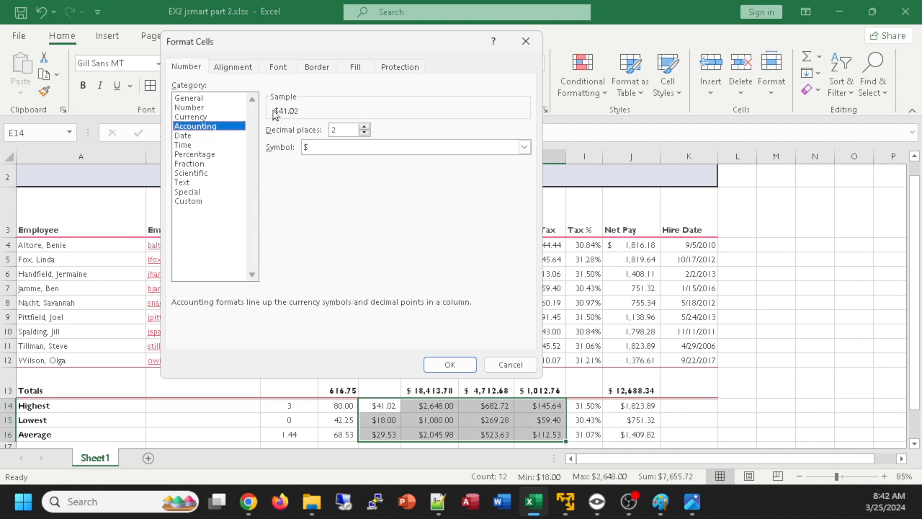
{"action": "left_click", "coordinate": [211, 117]}
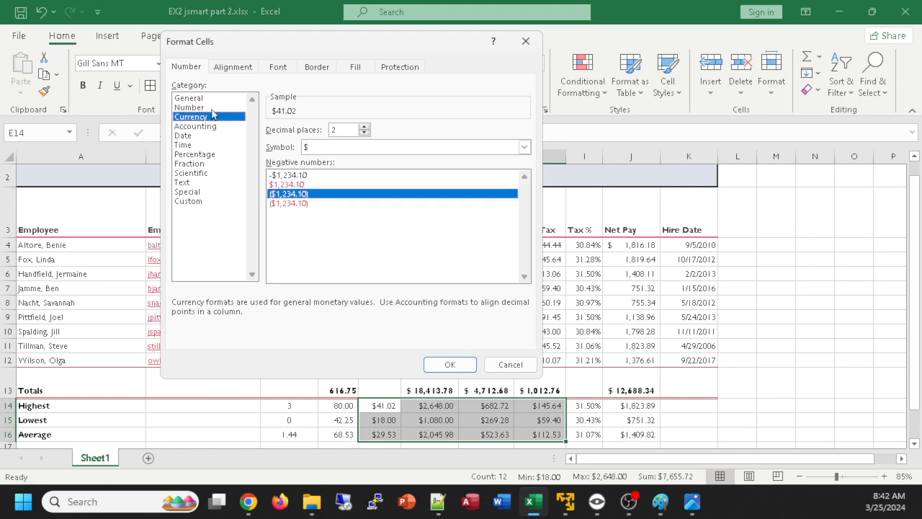
{"action": "left_click", "coordinate": [519, 363]}
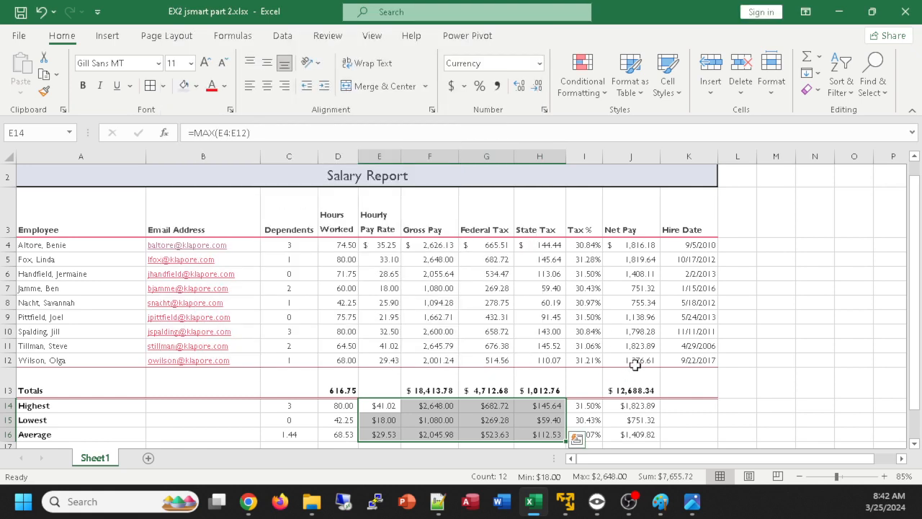
{"action": "left_click", "coordinate": [626, 406]}
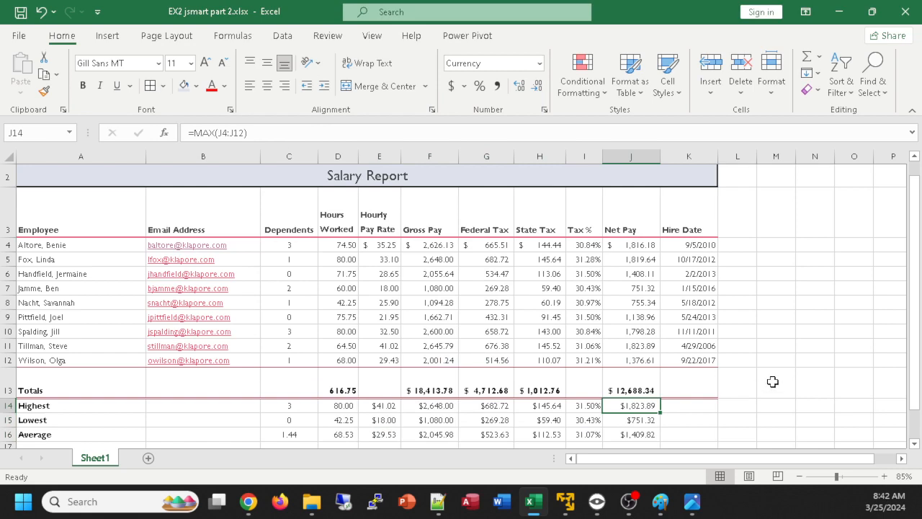
Check the Tax % column in the reference image and inspect the number format settings of I4:I12 without changing them
{"action": "scroll", "coordinate": [776, 382], "scroll_direction": "down", "scroll_amount": 1}
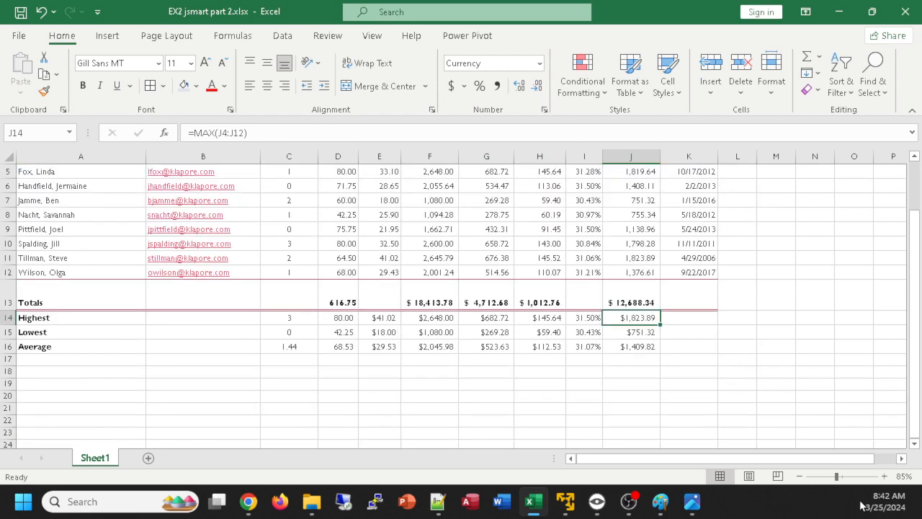
{"action": "scroll", "coordinate": [817, 408], "scroll_direction": "up", "scroll_amount": 1}
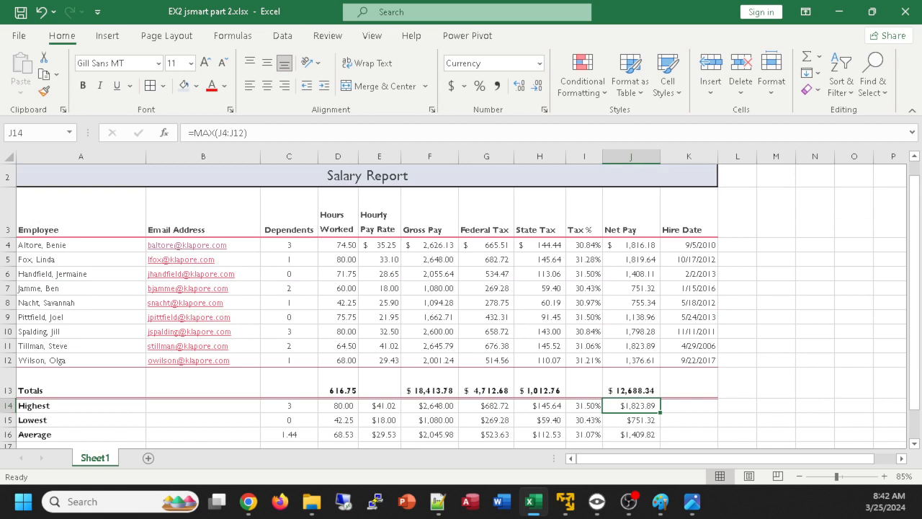
{"action": "key", "text": "alt+Tab"}
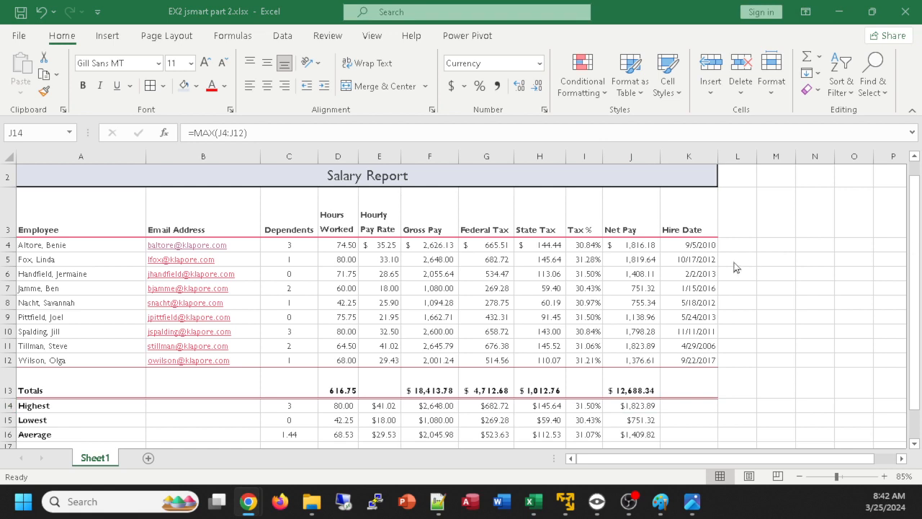
{"action": "key", "text": "alt+Tab"}
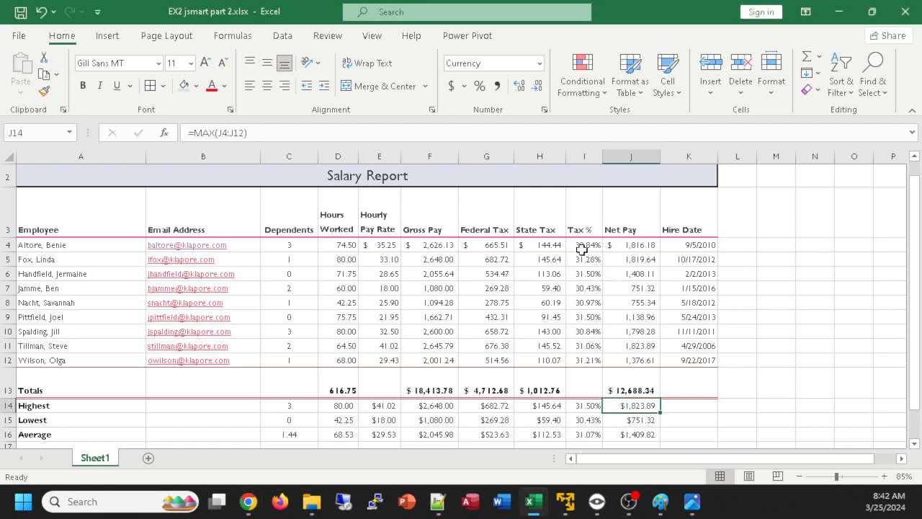
{"action": "left_click_drag", "start_coordinate": [580, 249], "coordinate": [588, 359]}
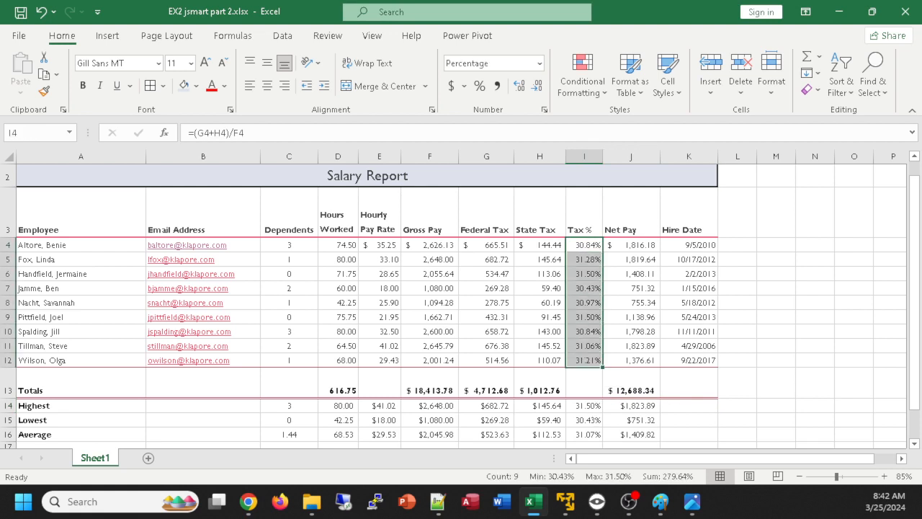
{"action": "left_click", "coordinate": [544, 110]}
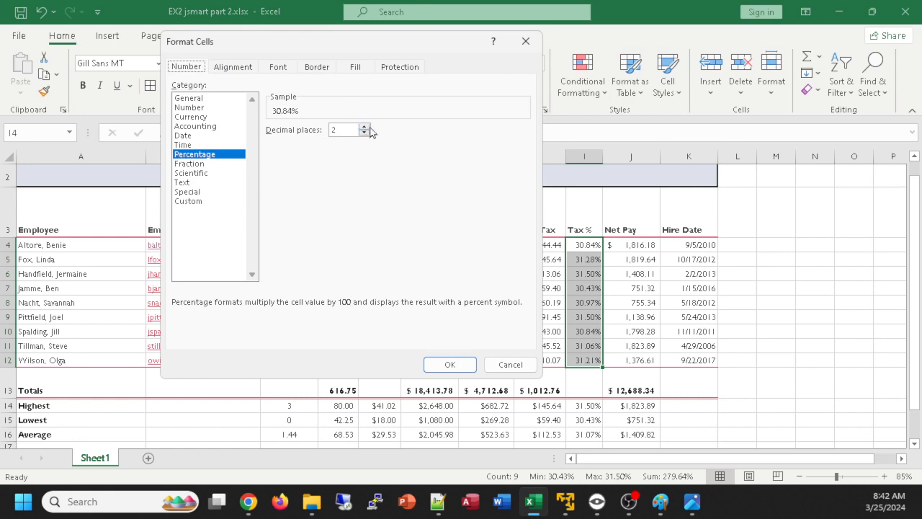
{"action": "left_click", "coordinate": [511, 365]}
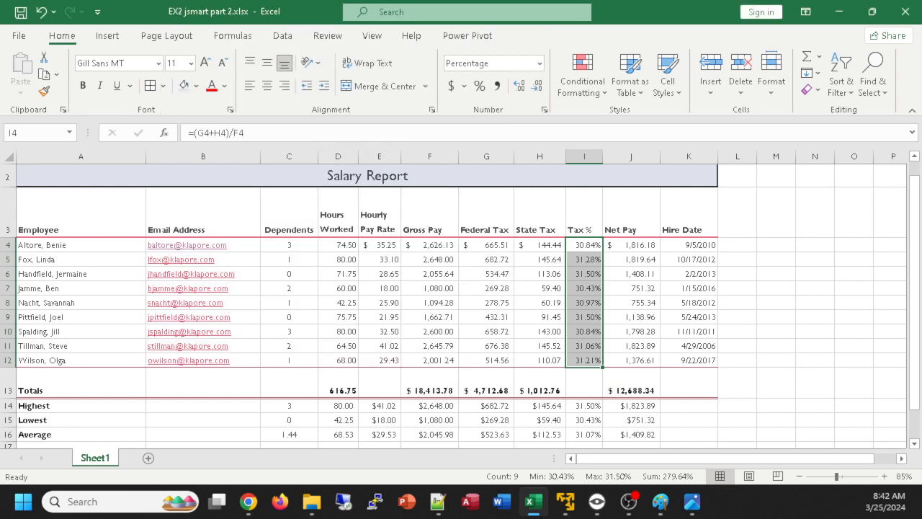
Check the reference, and start a new conditional formatting rule for the Hours Worked values in D4:D12
{"action": "left_click", "coordinate": [248, 501]}
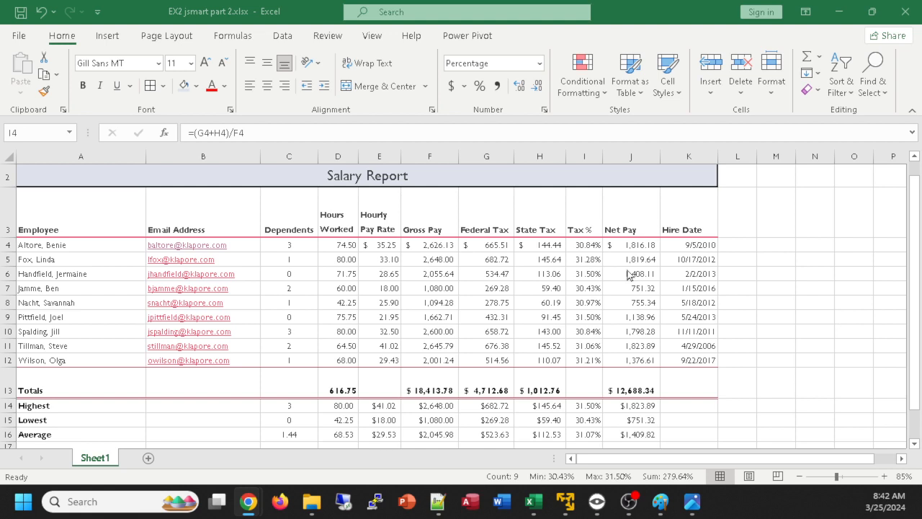
{"action": "left_click", "coordinate": [335, 251]}
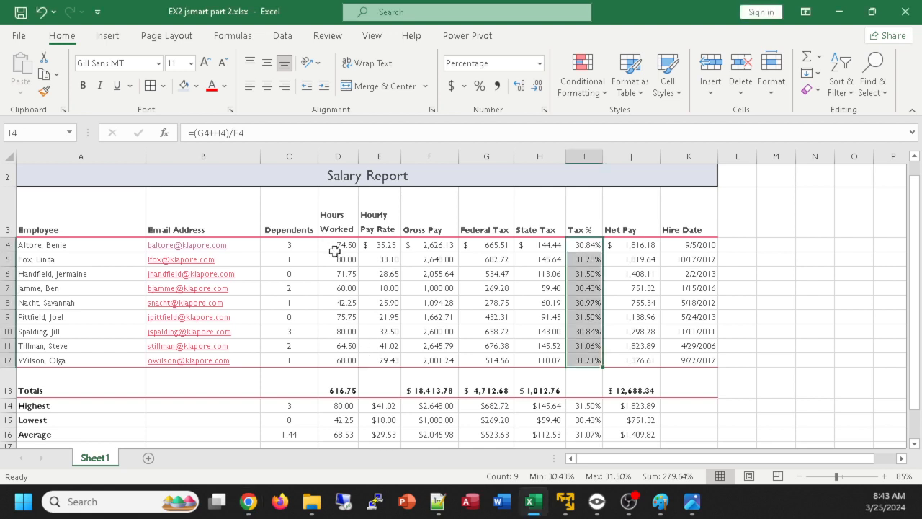
{"action": "left_click", "coordinate": [336, 246]}
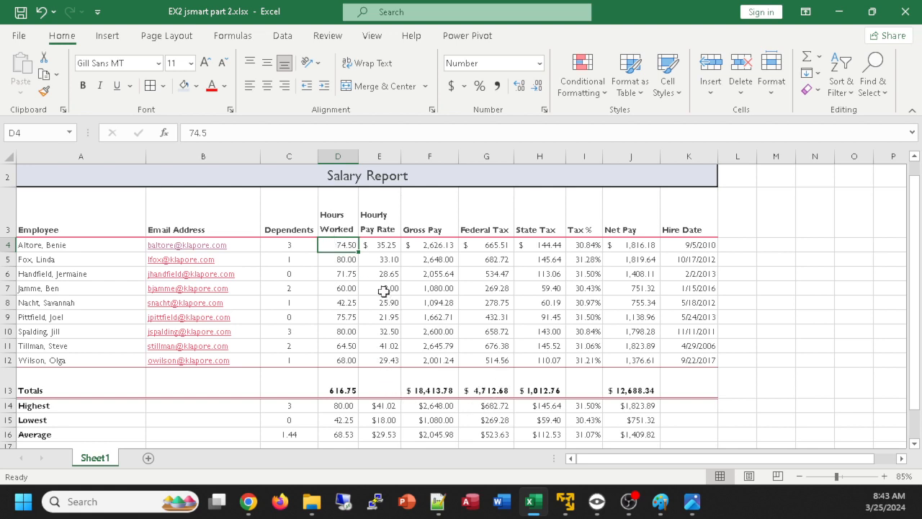
{"action": "left_click_drag", "start_coordinate": [334, 243], "coordinate": [335, 360]}
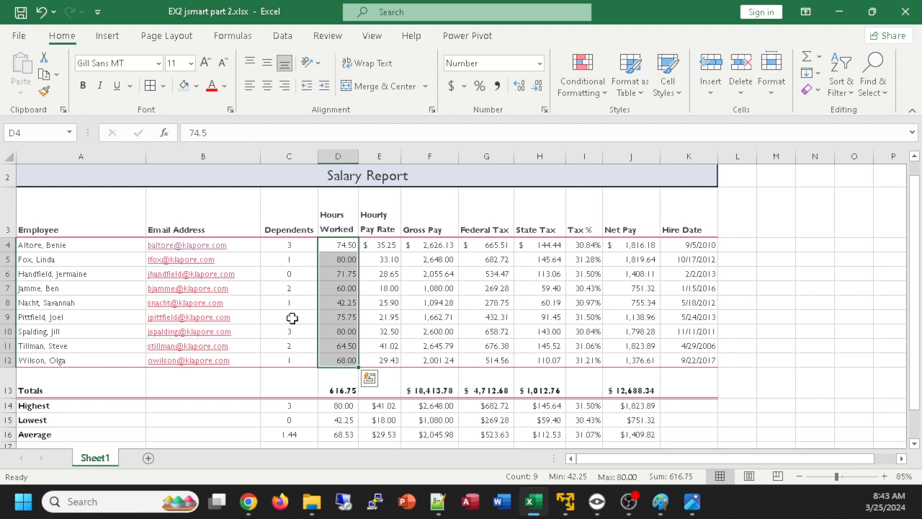
{"action": "left_click", "coordinate": [601, 85]}
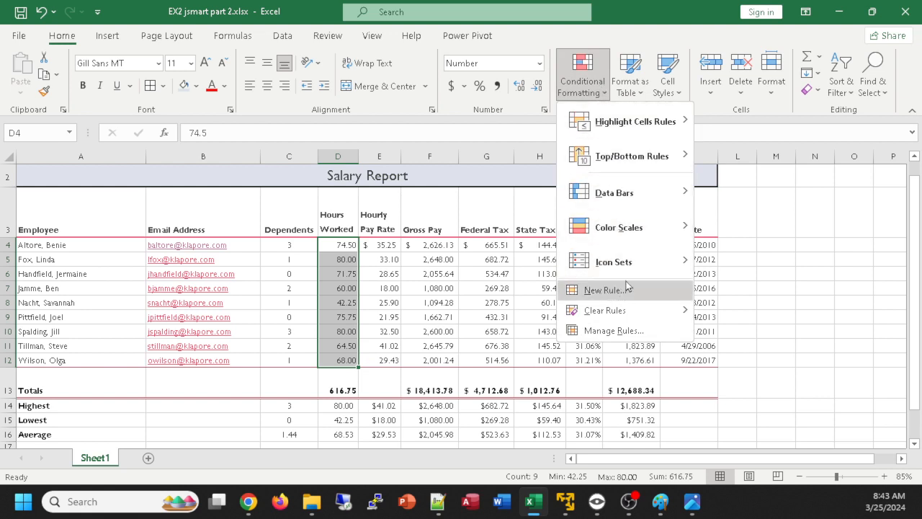
{"action": "mouse_move", "coordinate": [655, 115]}
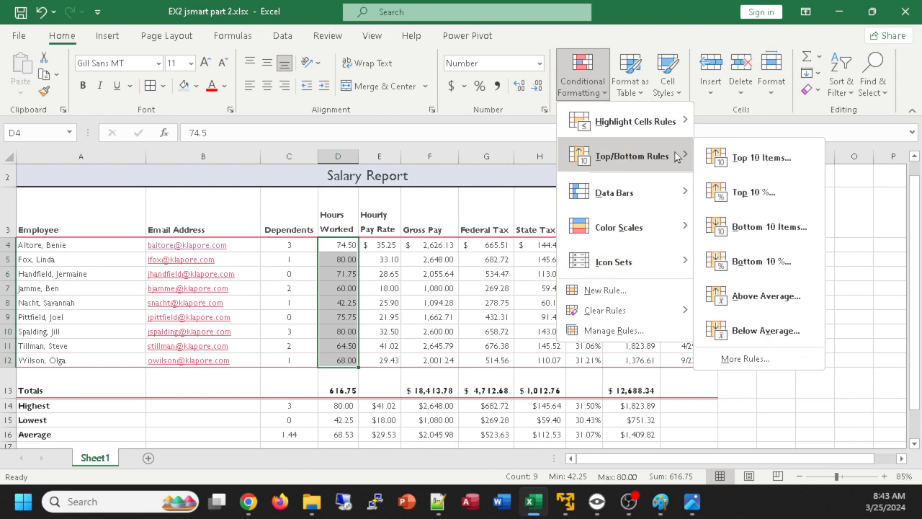
{"action": "mouse_move", "coordinate": [676, 227]}
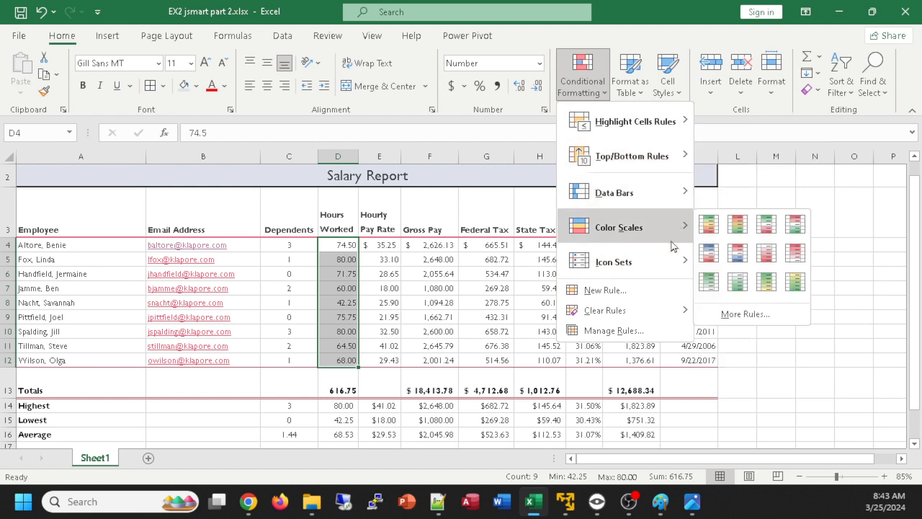
{"action": "mouse_move", "coordinate": [677, 260]}
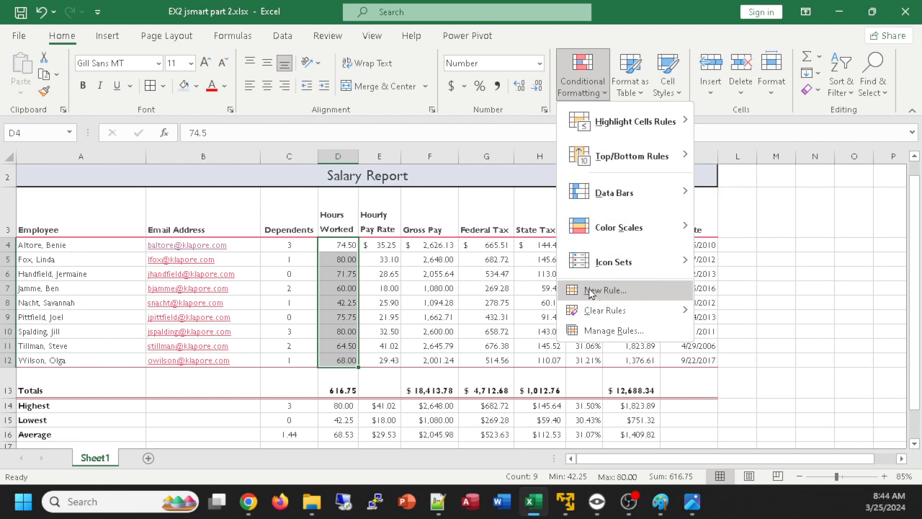
{"action": "left_click", "coordinate": [590, 291]}
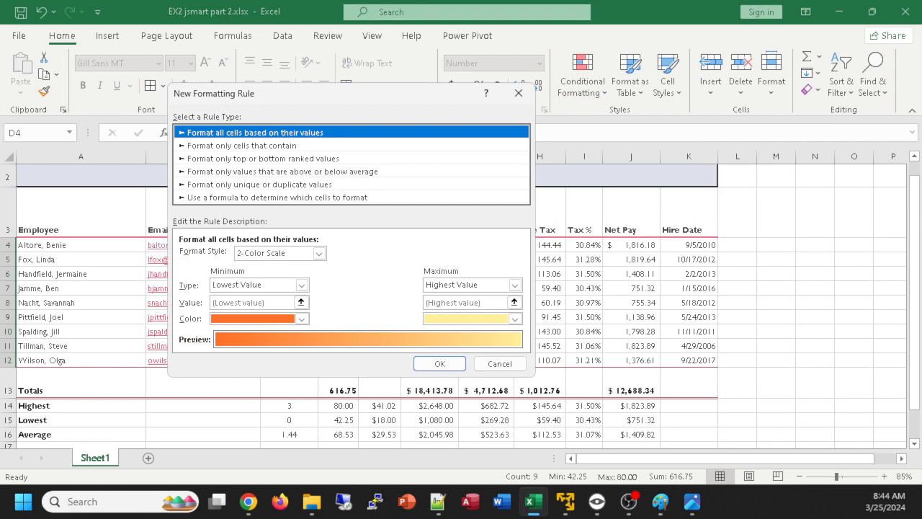
Set the new rule to format only cells with a cell value greater than 70, and check the reference
{"action": "left_click", "coordinate": [233, 146]}
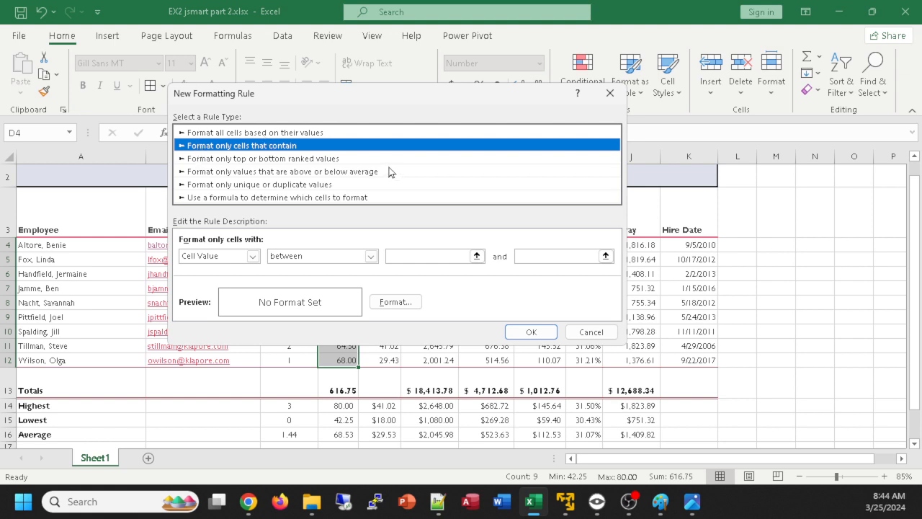
{"action": "left_click", "coordinate": [370, 257]}
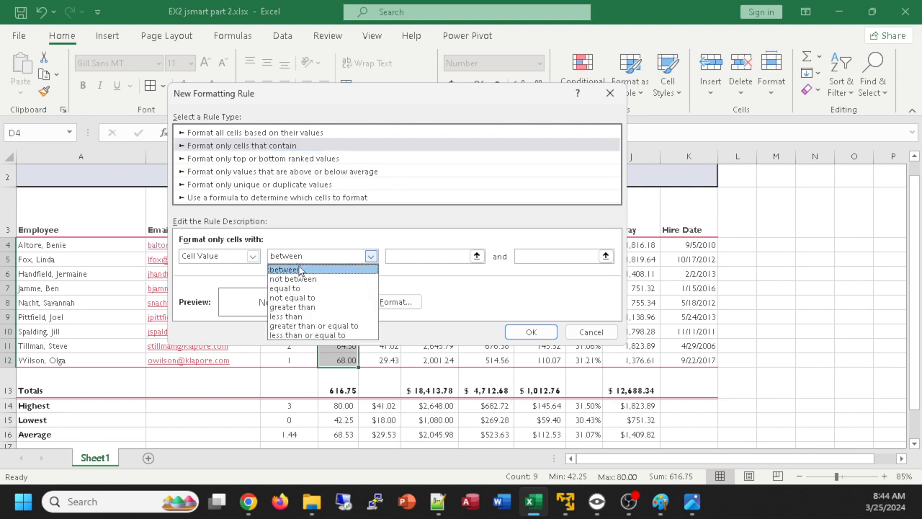
{"action": "left_click", "coordinate": [317, 307]}
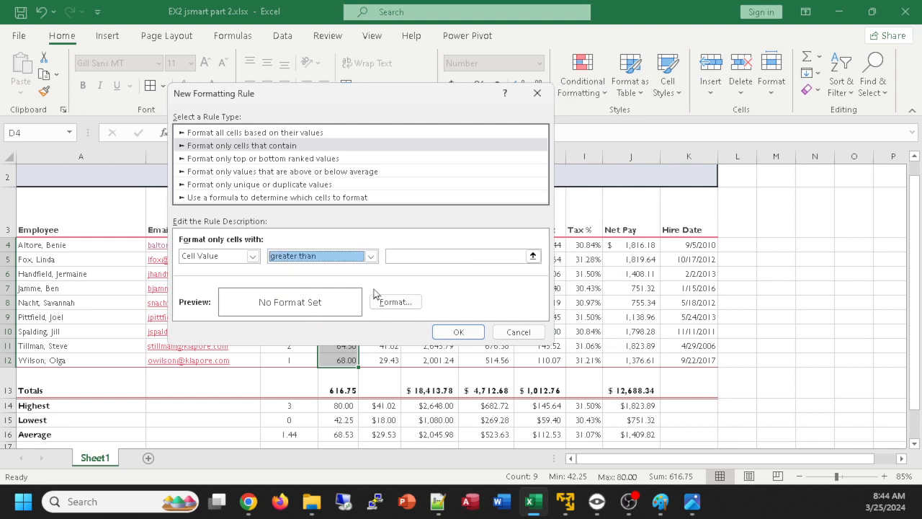
{"action": "left_click", "coordinate": [405, 257]}
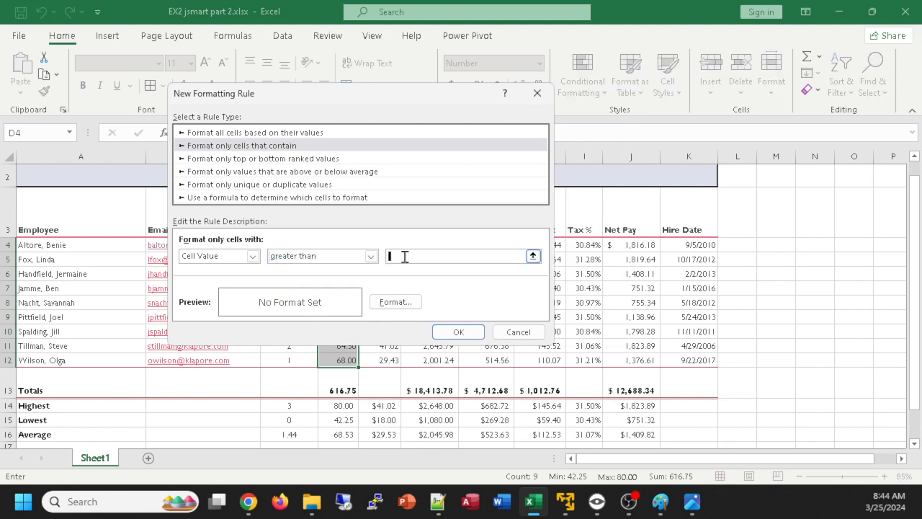
{"action": "type", "text": "70"}
{"action": "key", "text": "alt+Tab"}
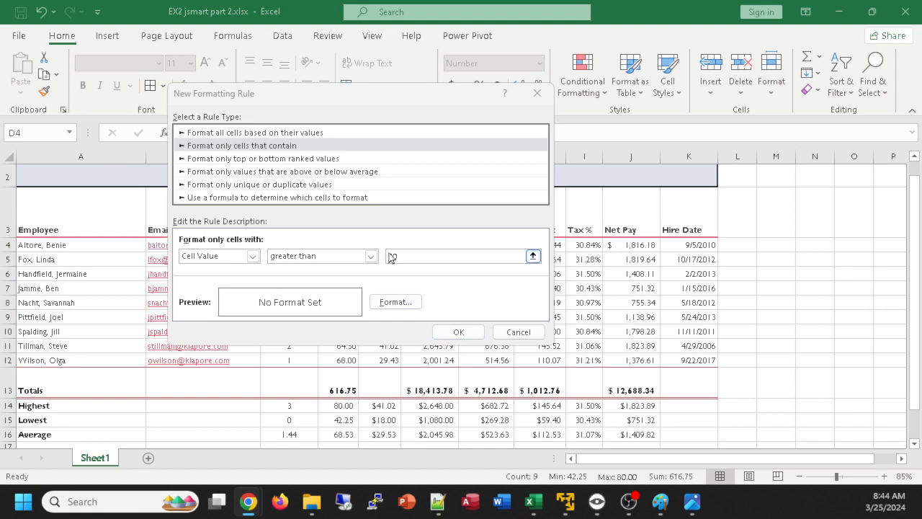
Give the greater-than-70 rule a solid fill in the theme's base purple
{"action": "left_click", "coordinate": [395, 301]}
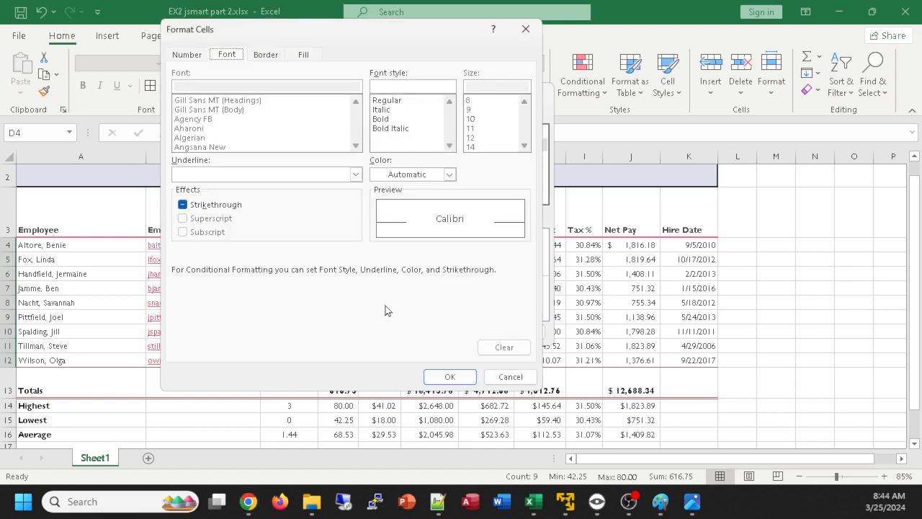
{"action": "left_click", "coordinate": [304, 56]}
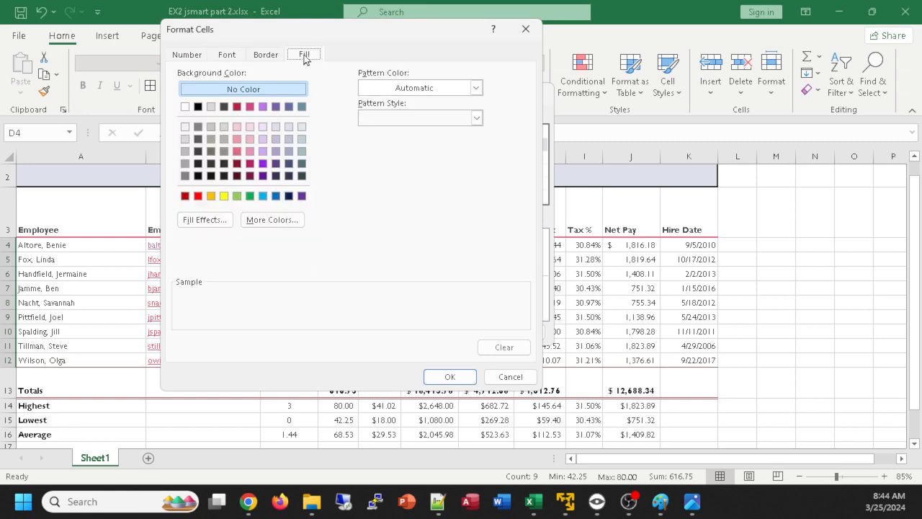
{"action": "left_click", "coordinate": [276, 107]}
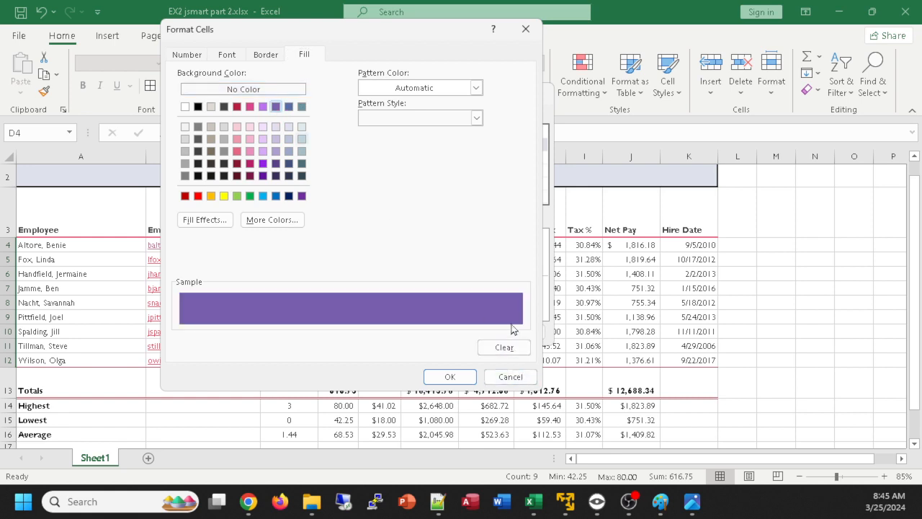
{"action": "left_click", "coordinate": [449, 377]}
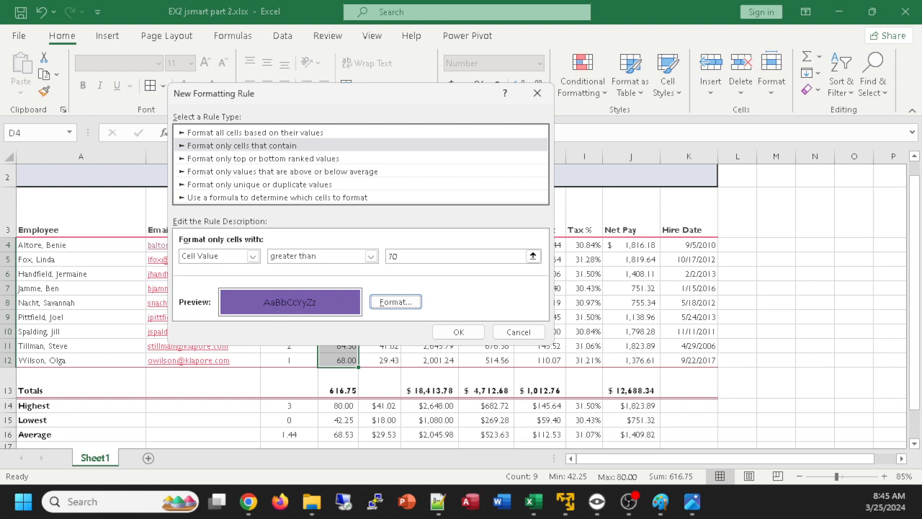
Check the reference image and set the font color of the rule's format to white
{"action": "left_click", "coordinate": [248, 501]}
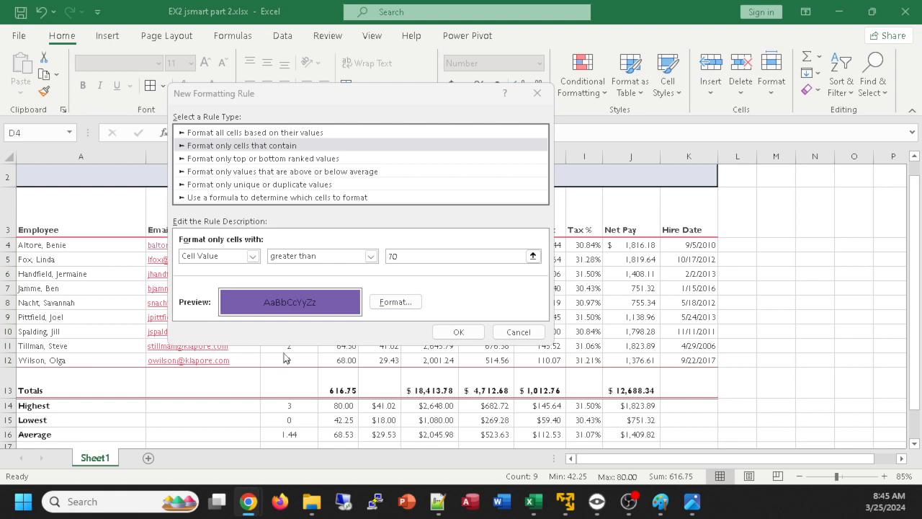
{"action": "left_click", "coordinate": [395, 303]}
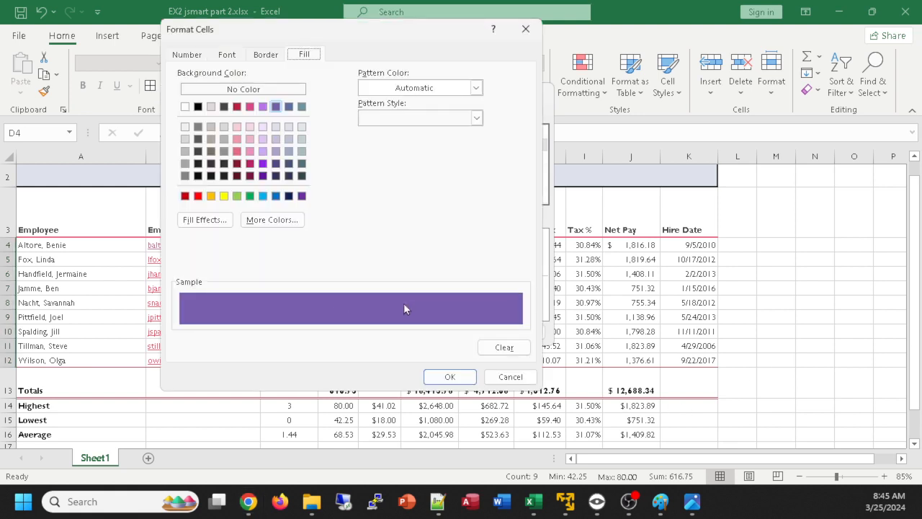
{"action": "left_click", "coordinate": [227, 56]}
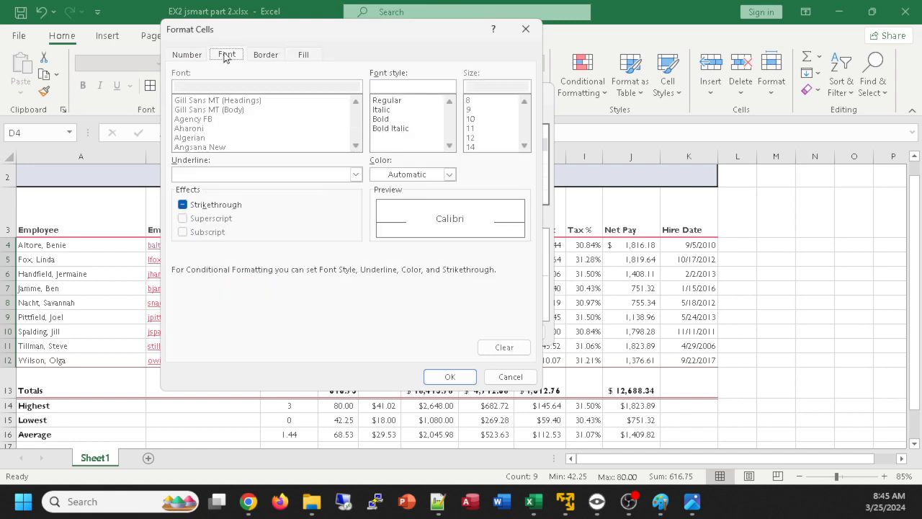
{"action": "left_click", "coordinate": [449, 175]}
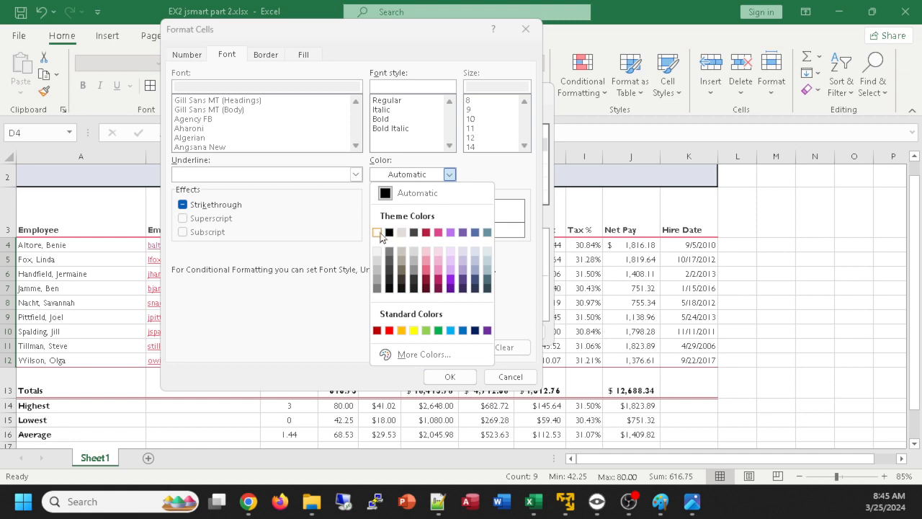
{"action": "left_click", "coordinate": [377, 232]}
{"action": "left_click", "coordinate": [449, 377]}
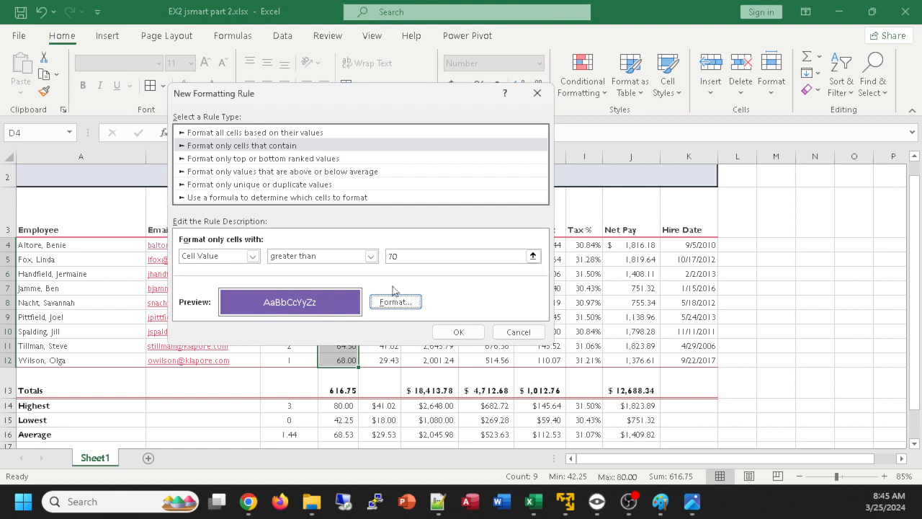
Apply the greater-than-70 rule to the Hours Worked values and undo it
{"action": "left_click_drag", "start_coordinate": [400, 91], "coordinate": [696, 45]}
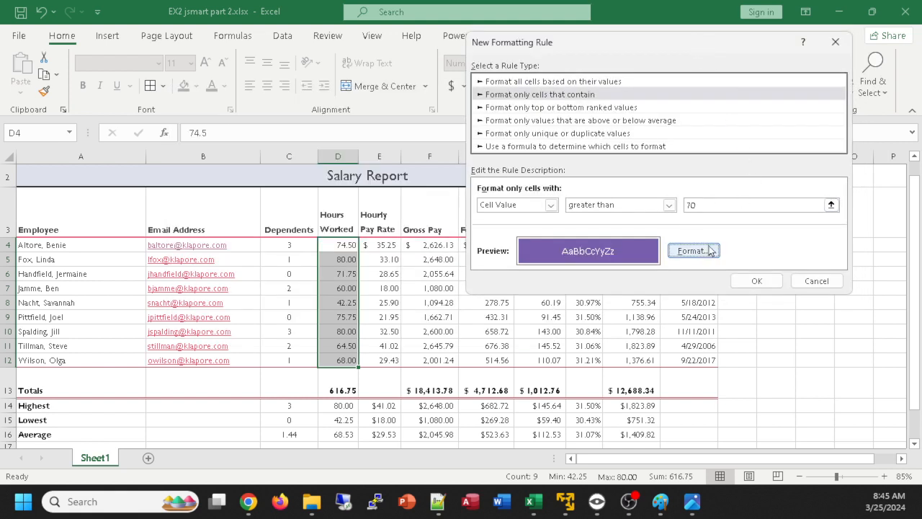
{"action": "left_click", "coordinate": [757, 281]}
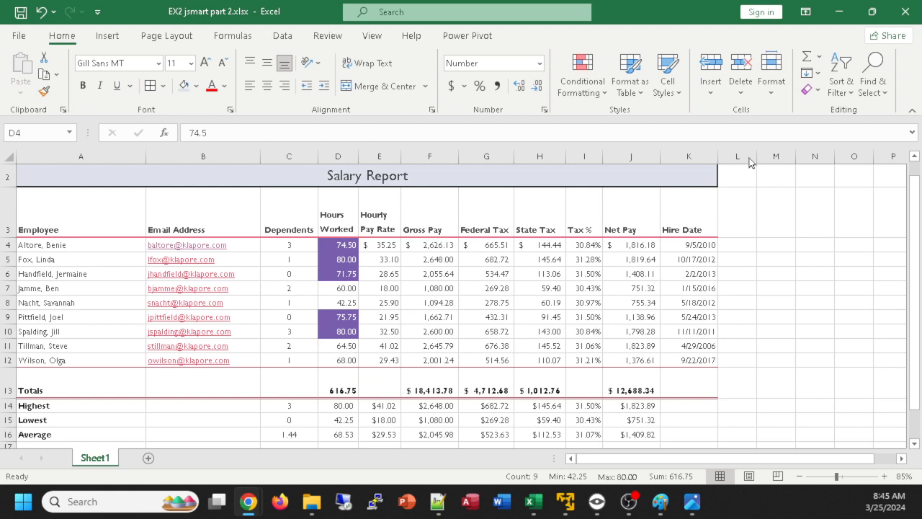
{"action": "key", "text": "ctrl+z"}
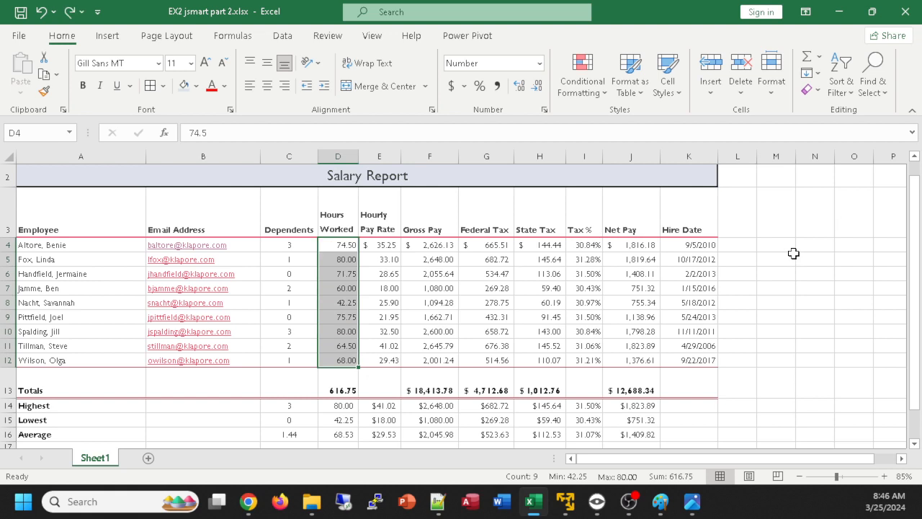
{"action": "left_click", "coordinate": [794, 253]}
Create a new conditional formatting rule for D4:D12 that formats only cells with a cell value greater than 70
{"action": "left_click", "coordinate": [342, 247]}
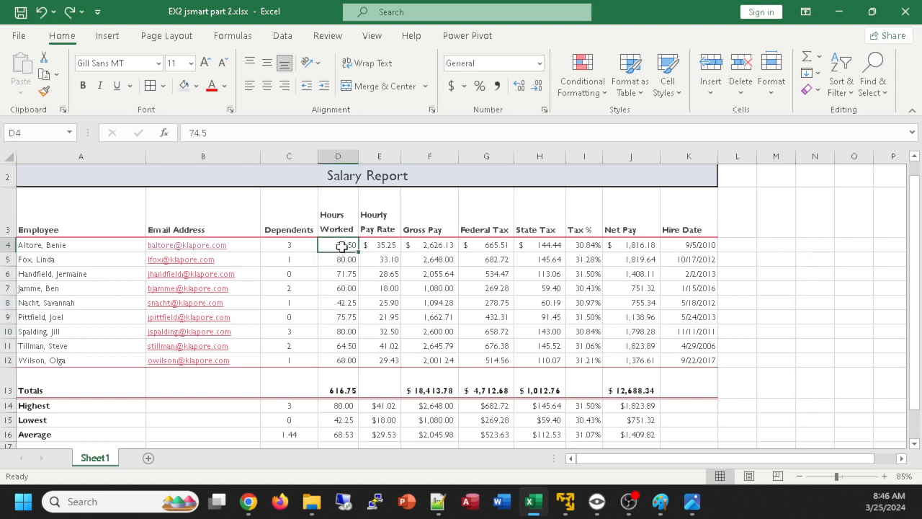
{"action": "left_click_drag", "start_coordinate": [342, 247], "coordinate": [344, 362]}
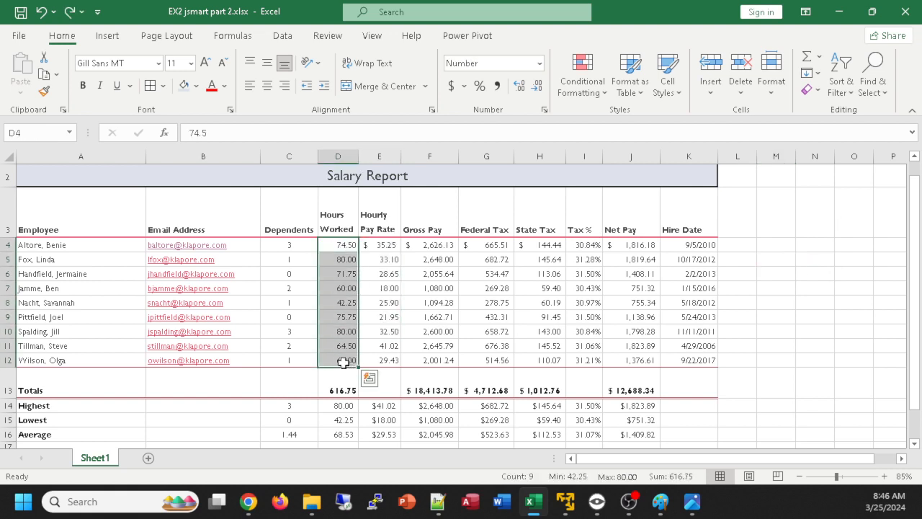
{"action": "left_click", "coordinate": [583, 70]}
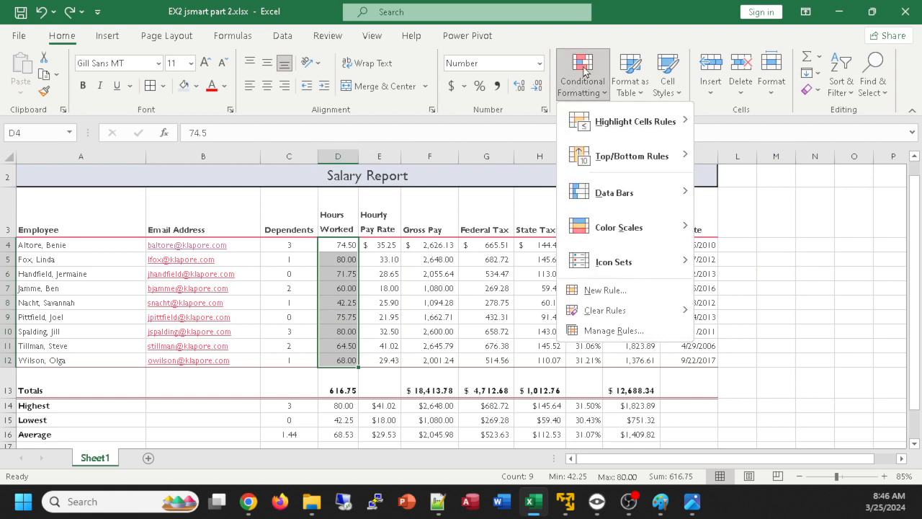
{"action": "left_click", "coordinate": [605, 291]}
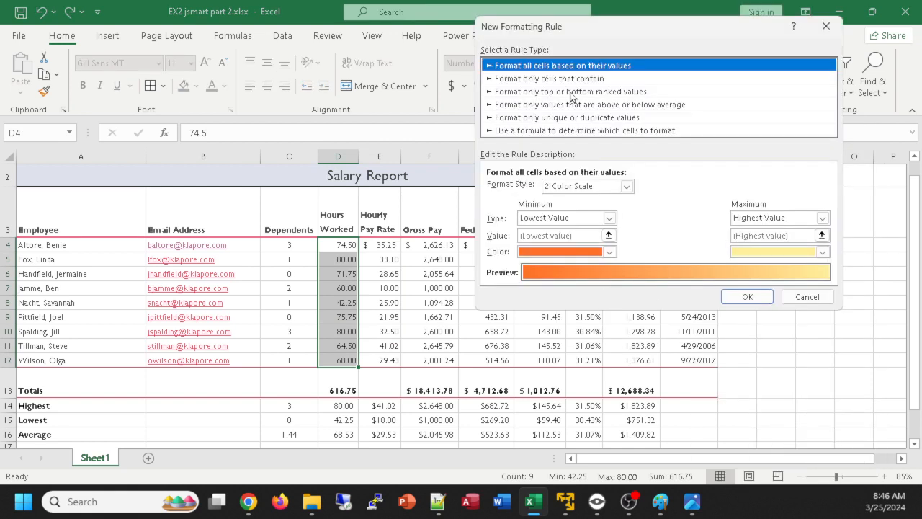
{"action": "left_click", "coordinate": [546, 79]}
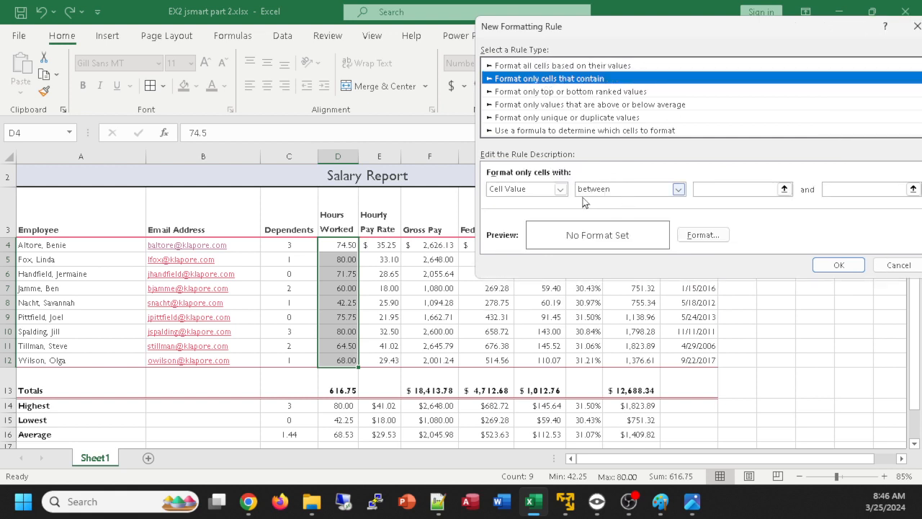
{"action": "left_click", "coordinate": [646, 190]}
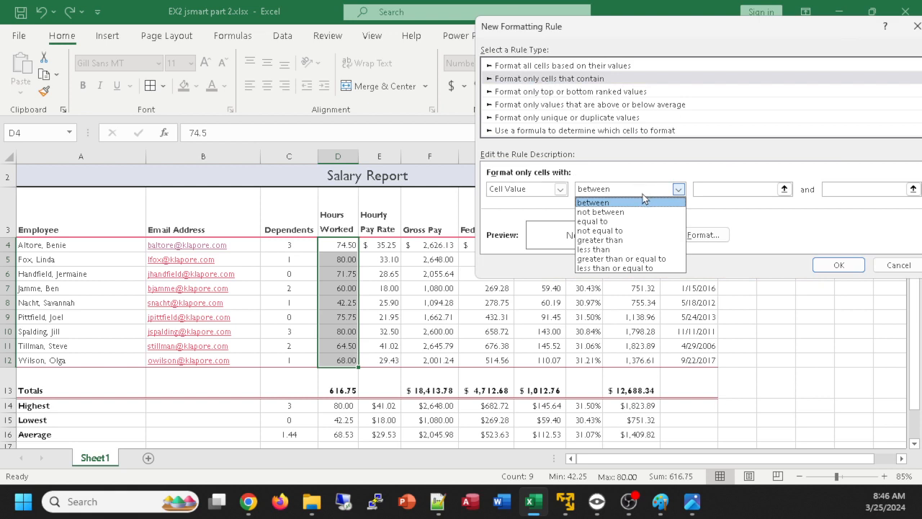
{"action": "left_click", "coordinate": [606, 244]}
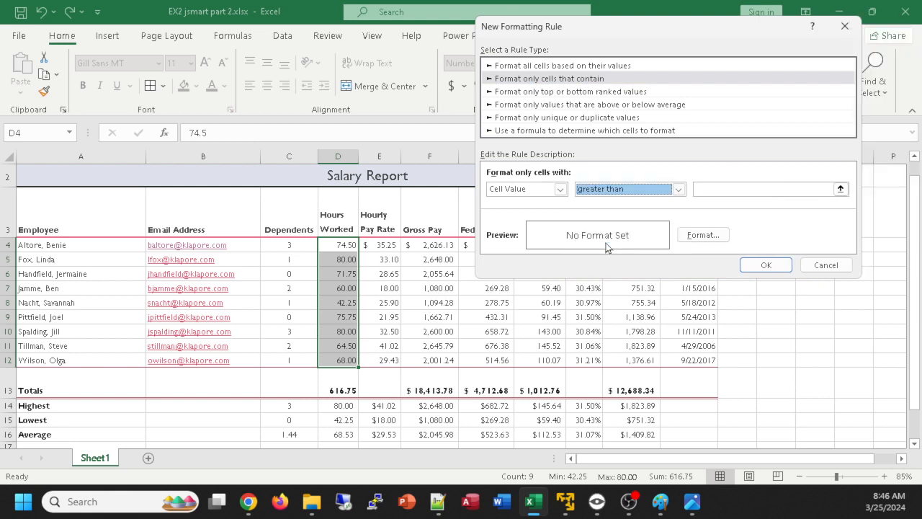
{"action": "left_click", "coordinate": [732, 187]}
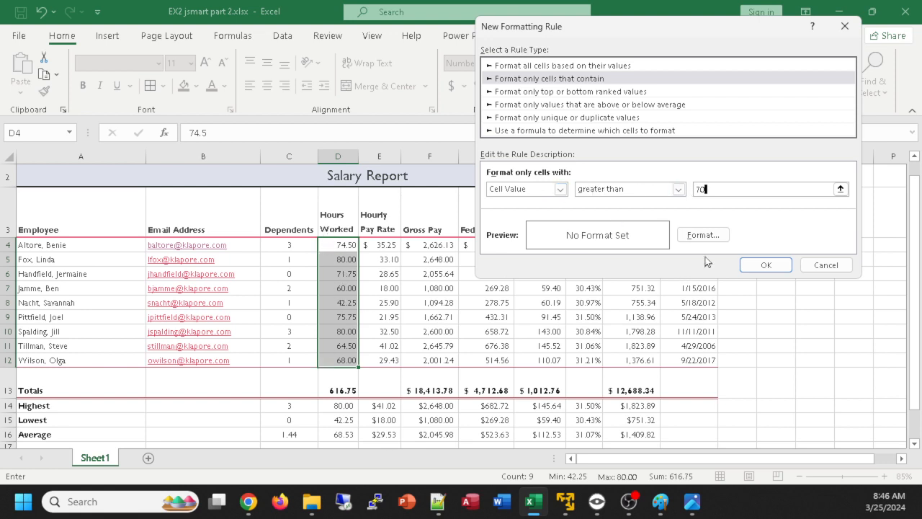
Give the rule a white font and the theme's base purple fill, and apply it to the Hours Worked values
{"action": "left_click", "coordinate": [706, 235]}
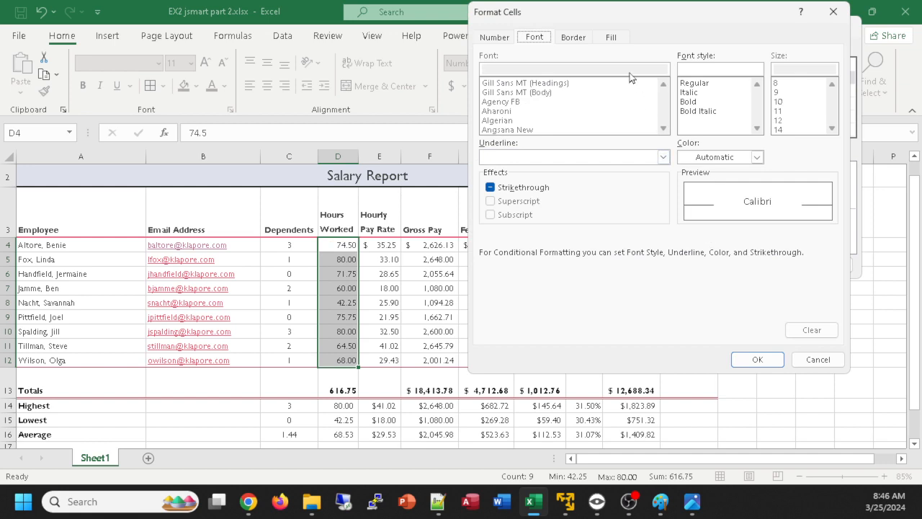
{"action": "left_click", "coordinate": [757, 157]}
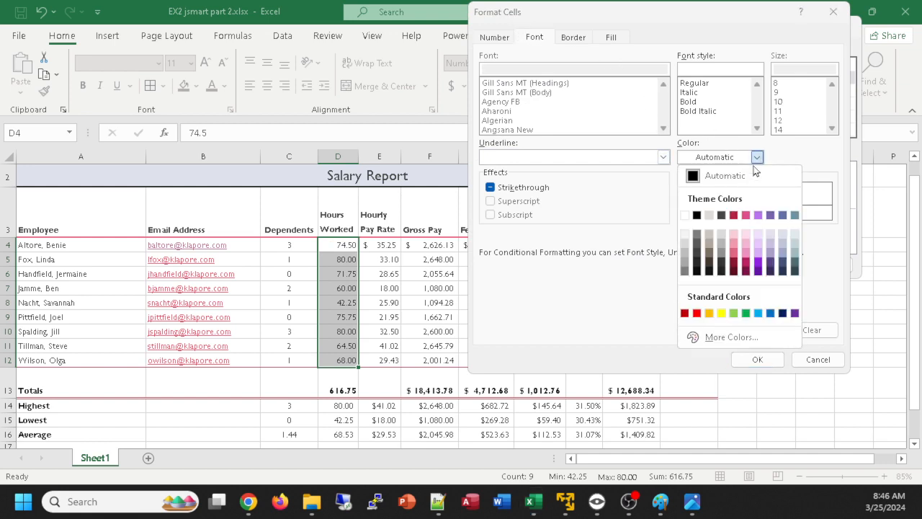
{"action": "left_click", "coordinate": [685, 215]}
{"action": "left_click", "coordinate": [609, 40]}
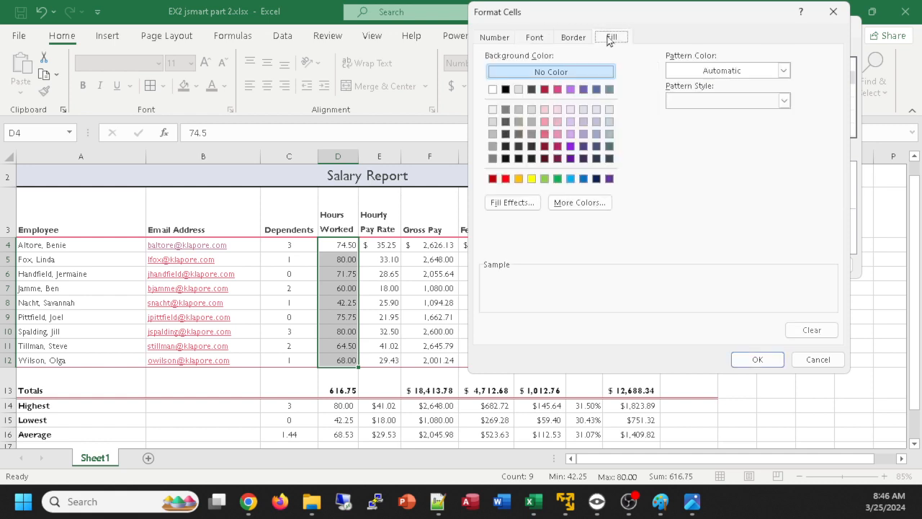
{"action": "left_click", "coordinate": [584, 89]}
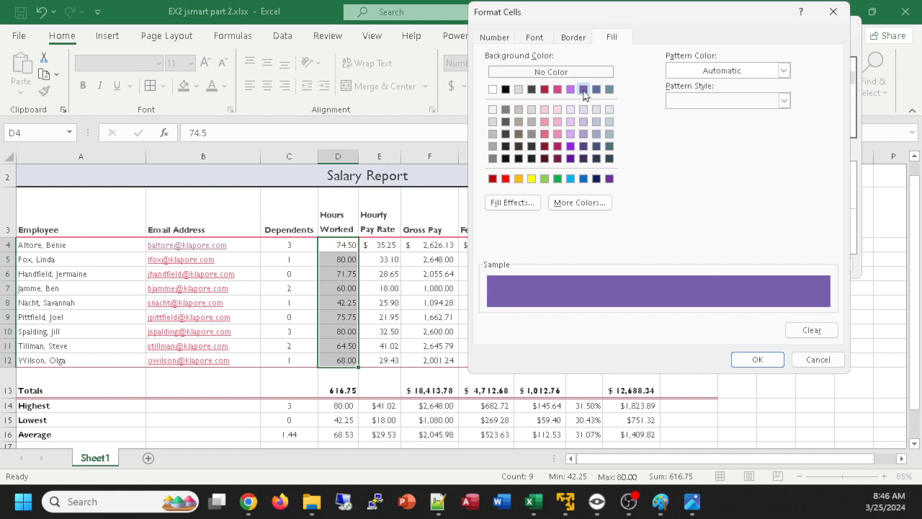
{"action": "left_click", "coordinate": [760, 360]}
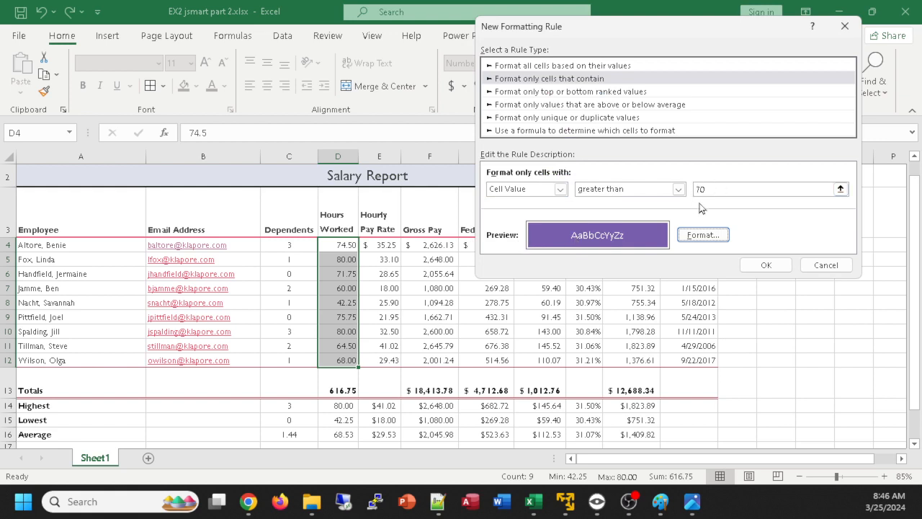
{"action": "left_click", "coordinate": [766, 265]}
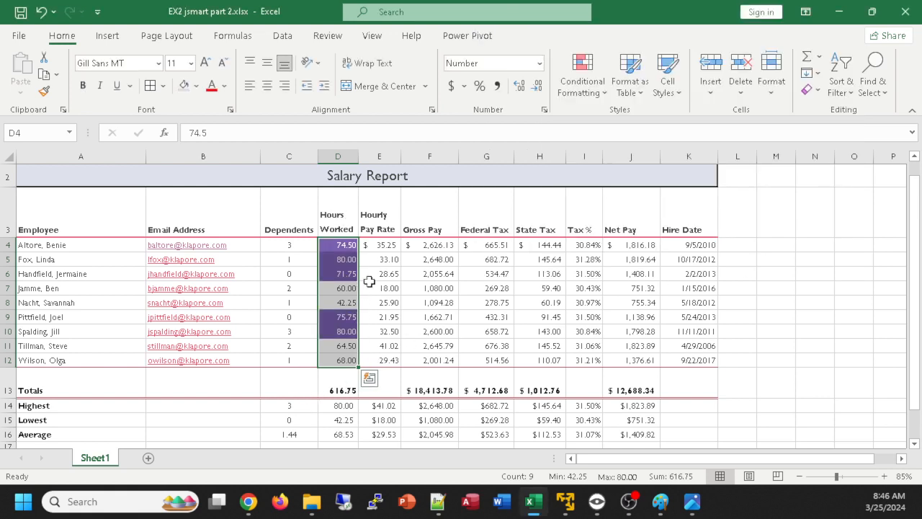
{"action": "left_click", "coordinate": [175, 382]}
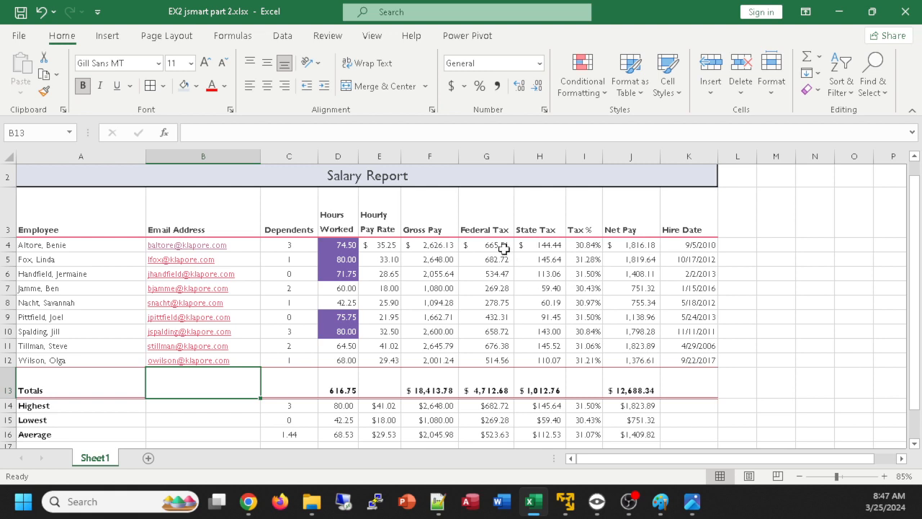
{"action": "left_click", "coordinate": [544, 109]}
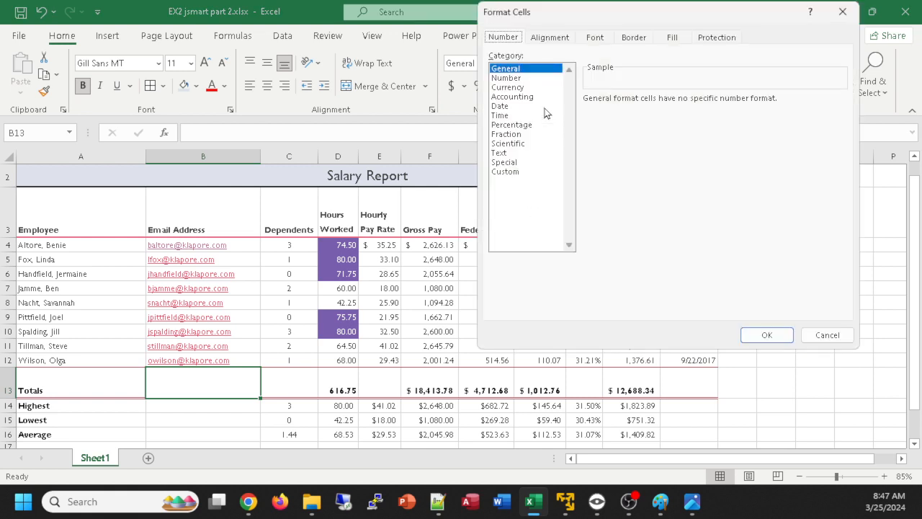
{"action": "left_click", "coordinate": [506, 87]}
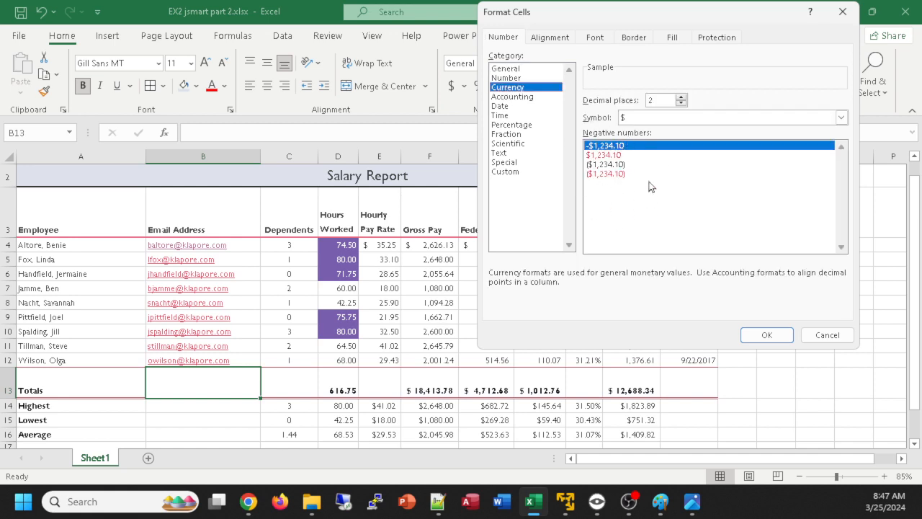
{"action": "left_click", "coordinate": [828, 335]}
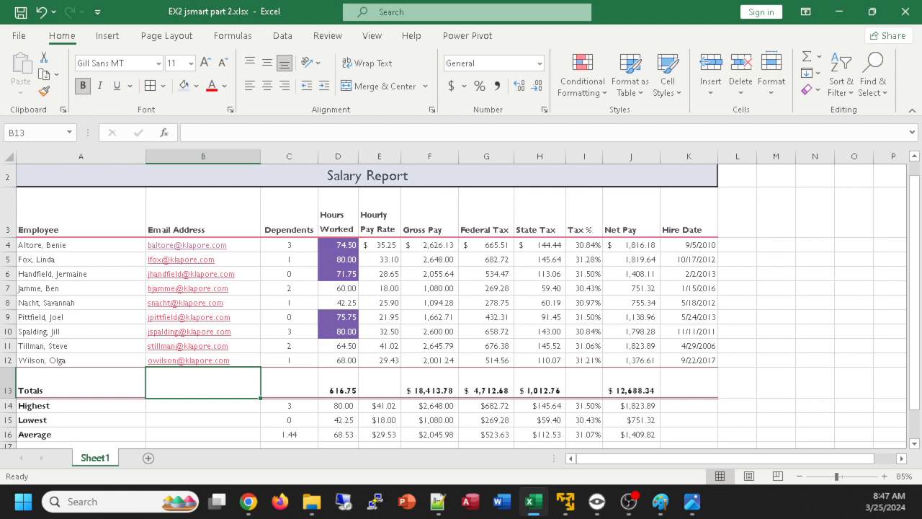
Check the reference image's hire dates and format the Hire Date values in K4:K12 with the 3/14/12 date type
{"action": "key", "text": "alt+Tab"}
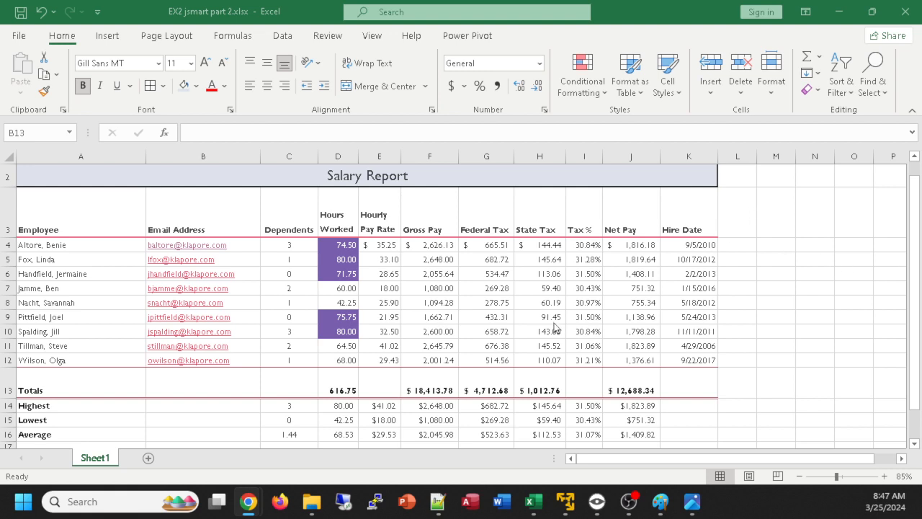
{"action": "key", "text": "alt+Tab"}
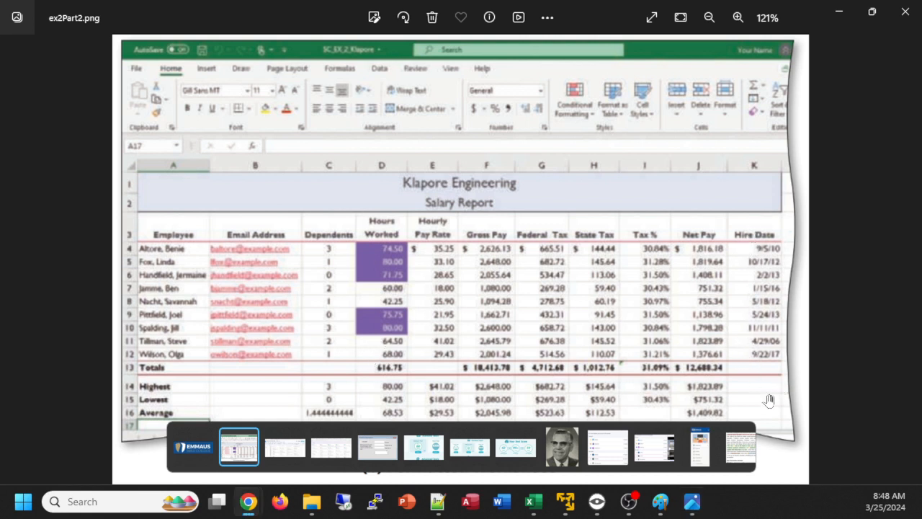
{"action": "key", "text": "alt+Tab"}
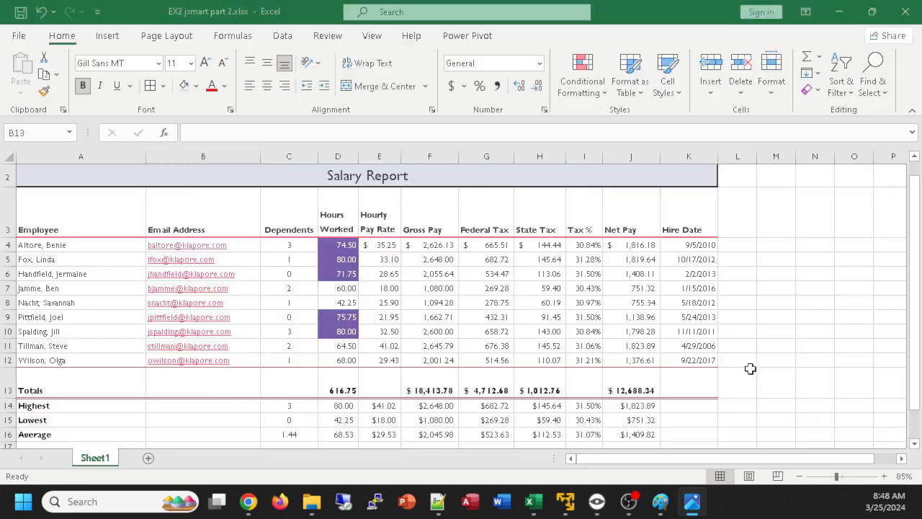
{"action": "key", "text": "alt+Tab"}
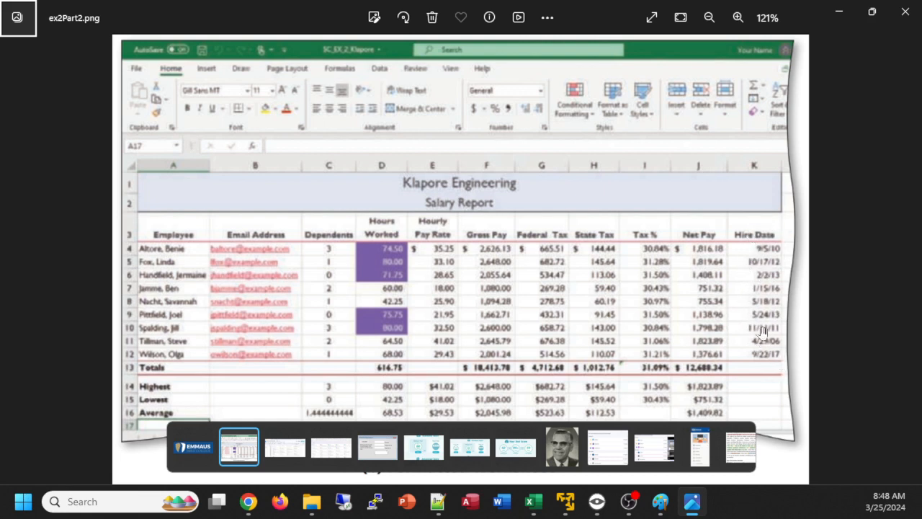
{"action": "key", "text": "alt+Tab"}
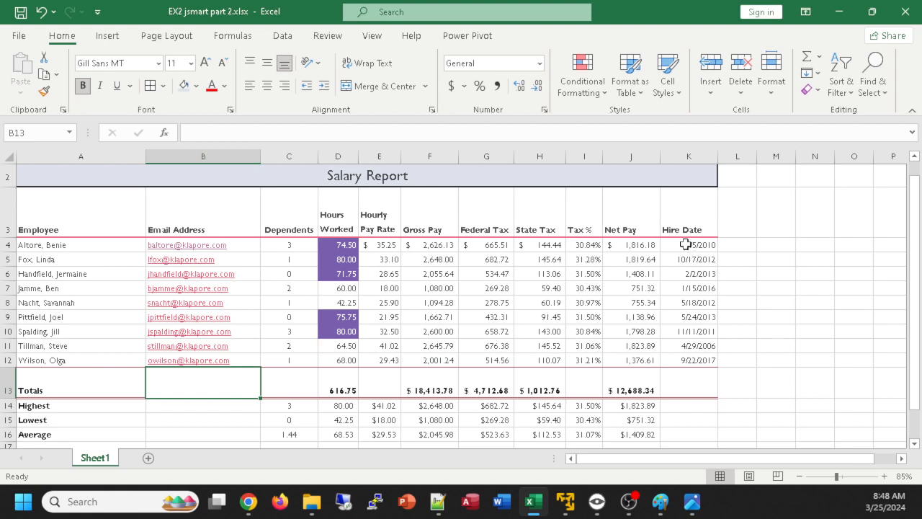
{"action": "left_click_drag", "start_coordinate": [685, 244], "coordinate": [678, 360]}
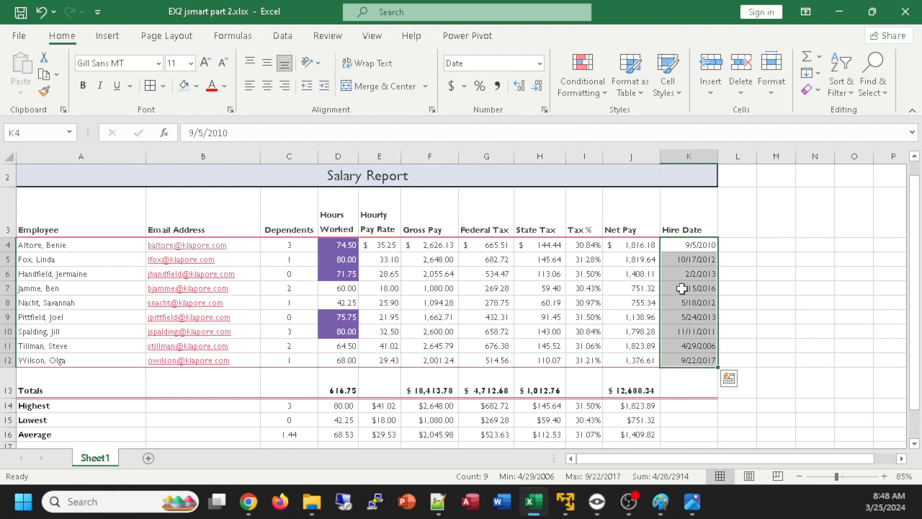
{"action": "left_click", "coordinate": [544, 109]}
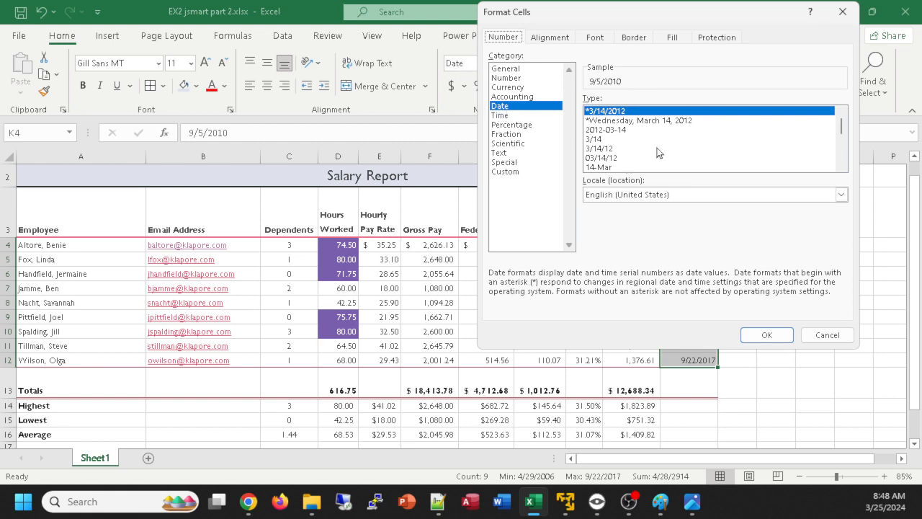
{"action": "scroll", "coordinate": [710, 149], "scroll_direction": "down", "scroll_amount": 3}
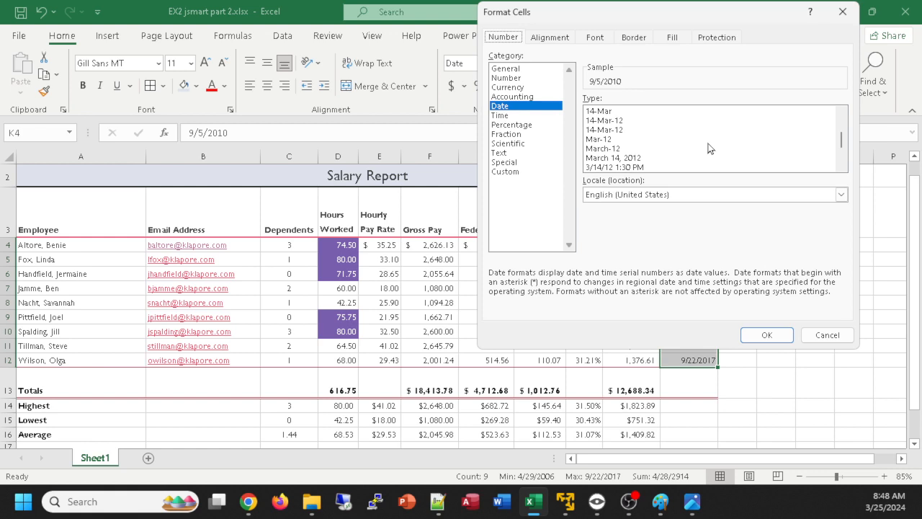
{"action": "scroll", "coordinate": [710, 149], "scroll_direction": "down", "scroll_amount": 2}
{"action": "scroll", "coordinate": [709, 149], "scroll_direction": "up", "scroll_amount": 2}
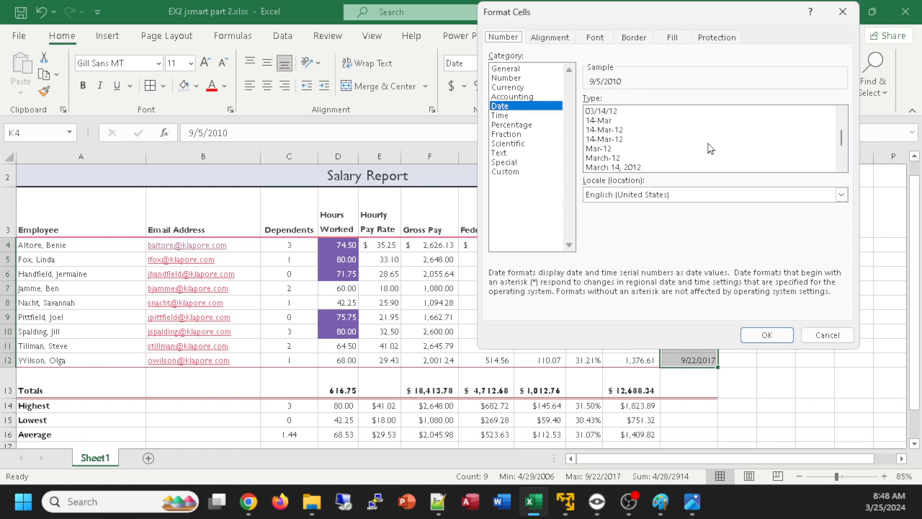
{"action": "scroll", "coordinate": [710, 148], "scroll_direction": "up", "scroll_amount": 1}
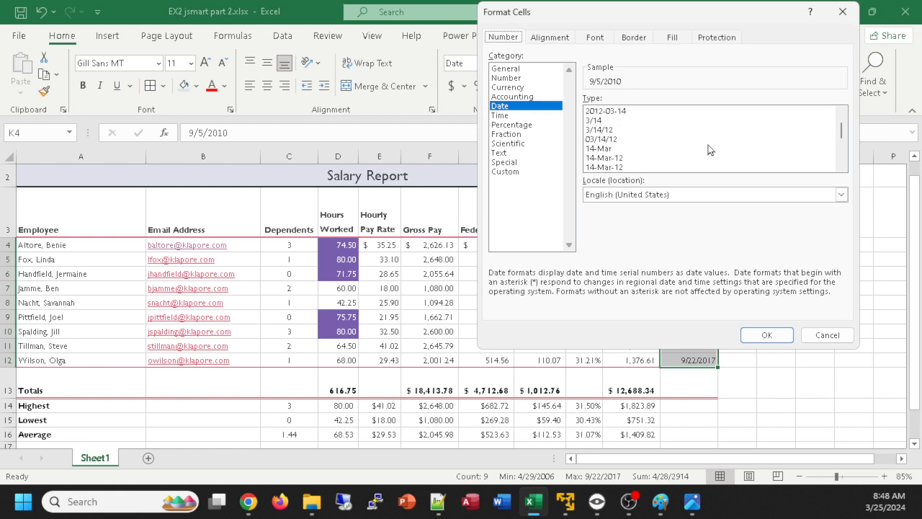
{"action": "left_click", "coordinate": [591, 129]}
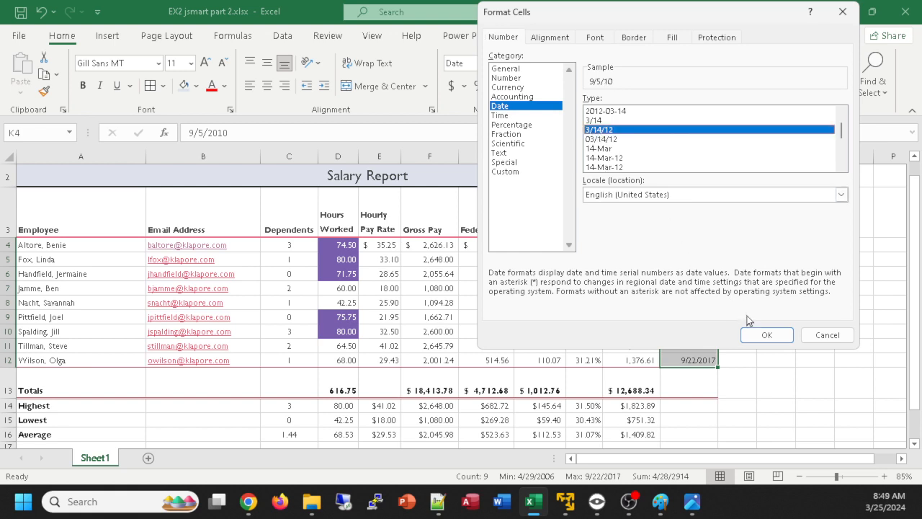
{"action": "left_click", "coordinate": [764, 333]}
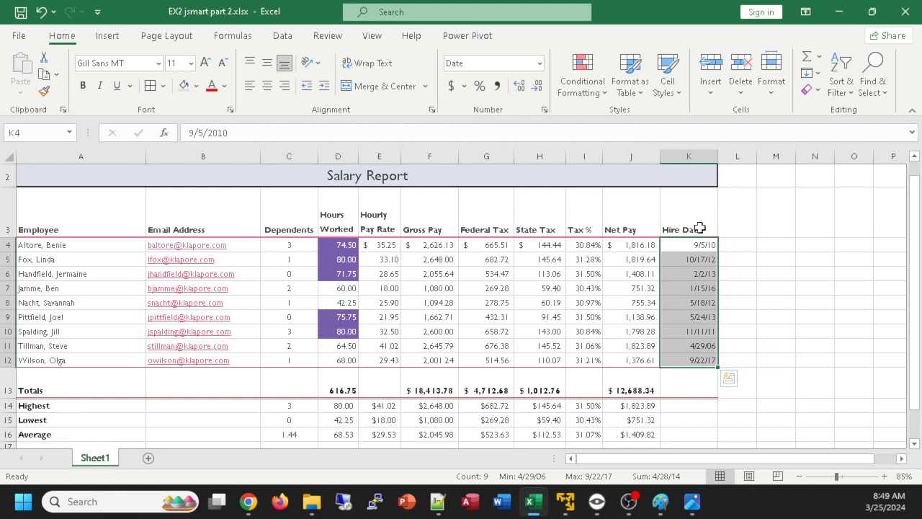
Center the Hire Date values horizontally and compare the worksheet with the reference image
{"action": "left_click", "coordinate": [267, 86]}
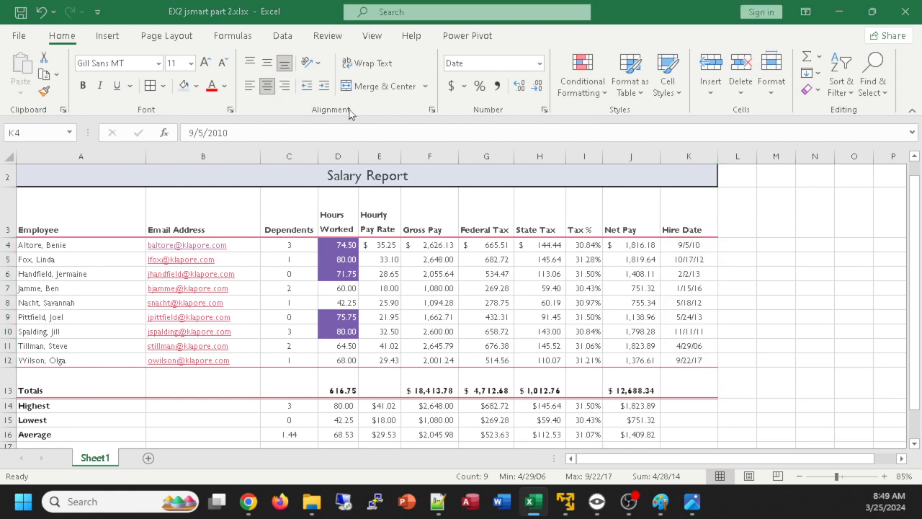
{"action": "key", "text": "alt+Tab"}
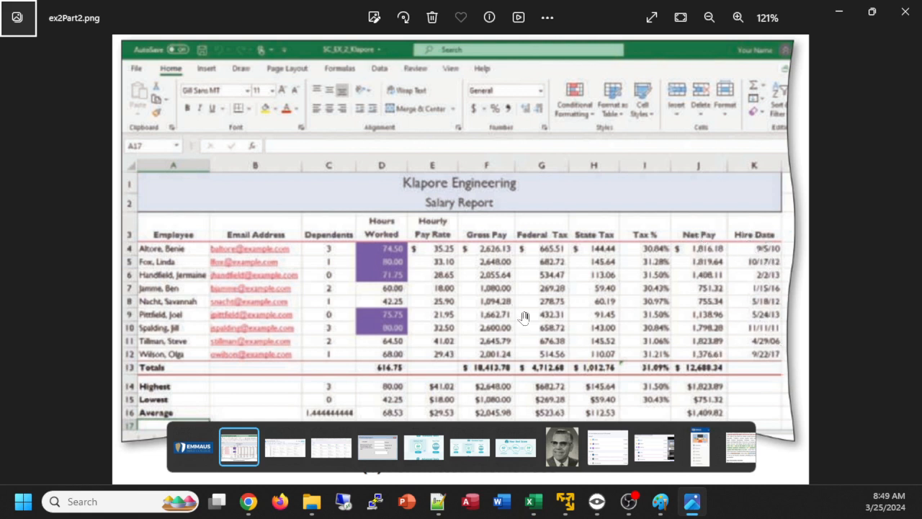
{"action": "key", "text": "alt+Tab"}
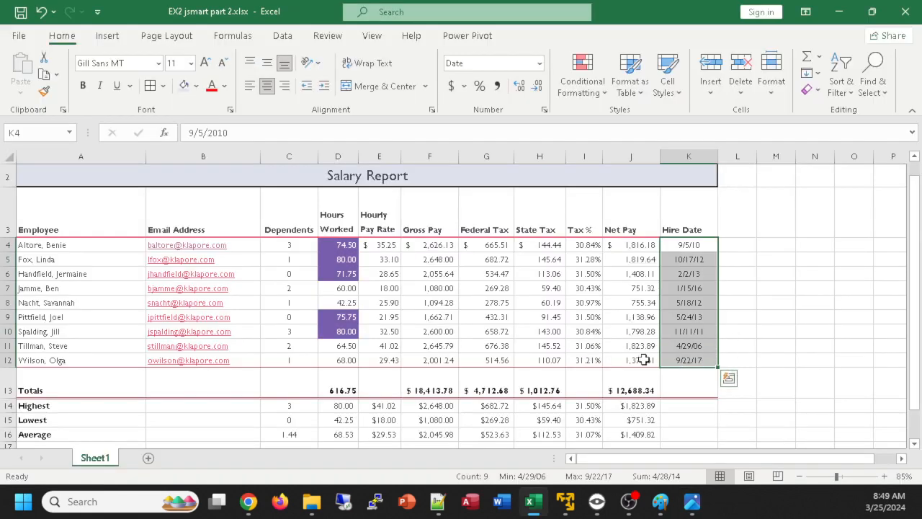
{"action": "scroll", "coordinate": [797, 329], "scroll_direction": "up", "scroll_amount": 1}
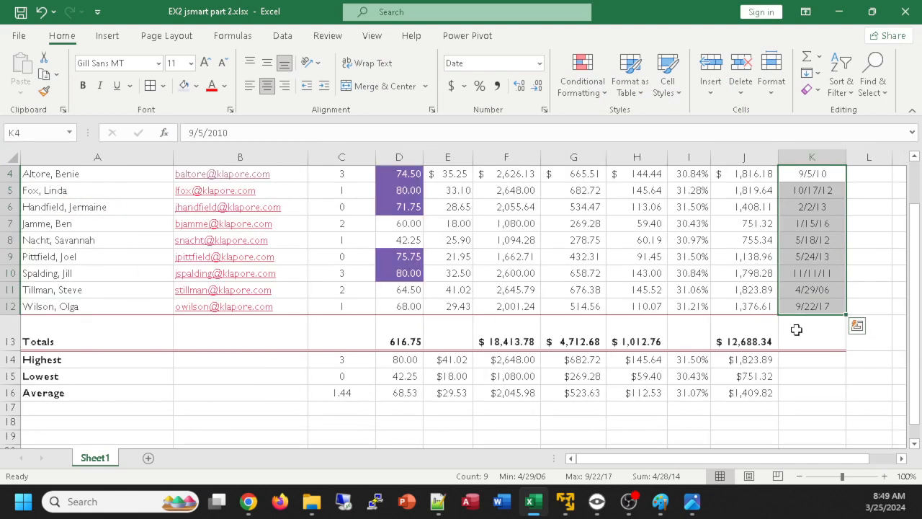
{"action": "scroll", "coordinate": [797, 330], "scroll_direction": "up", "scroll_amount": 1}
{"action": "scroll", "coordinate": [796, 330], "scroll_direction": "down", "scroll_amount": 1}
{"action": "scroll", "coordinate": [796, 330], "scroll_direction": "down", "scroll_amount": 1}
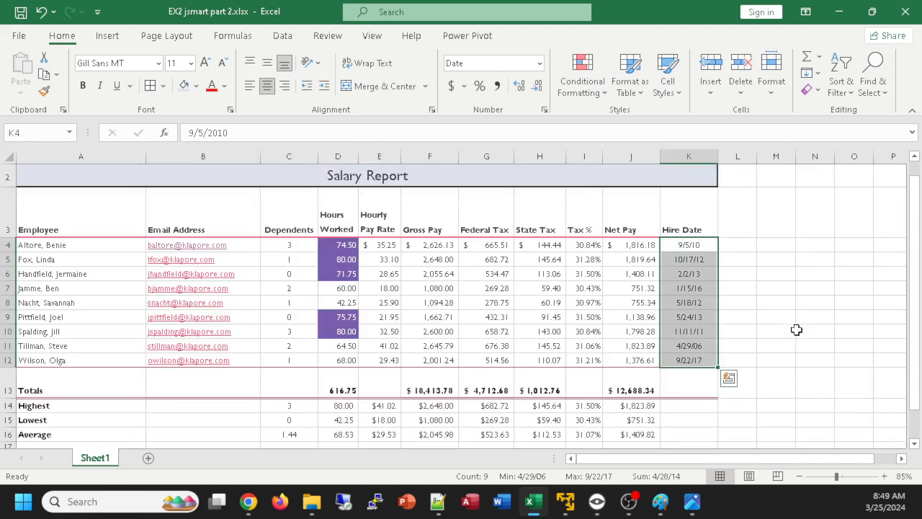
{"action": "key", "text": "alt+Tab"}
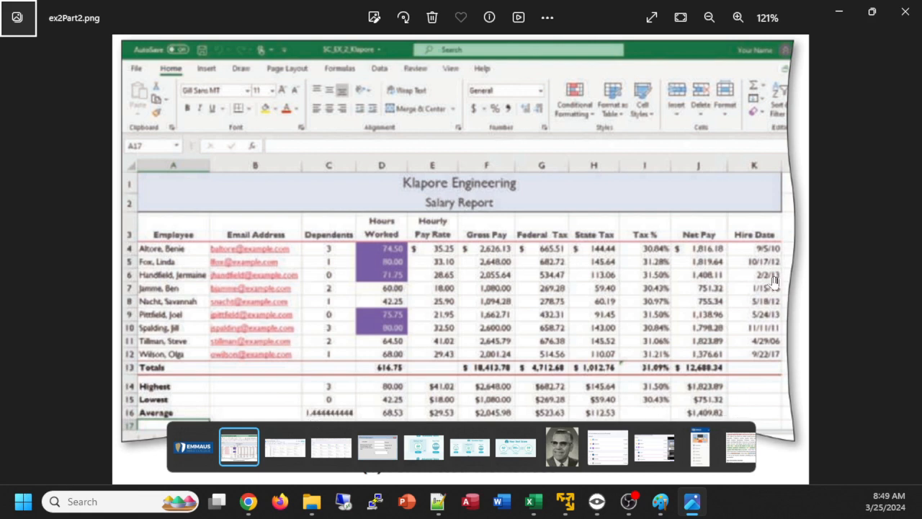
{"action": "key", "text": "alt+Tab"}
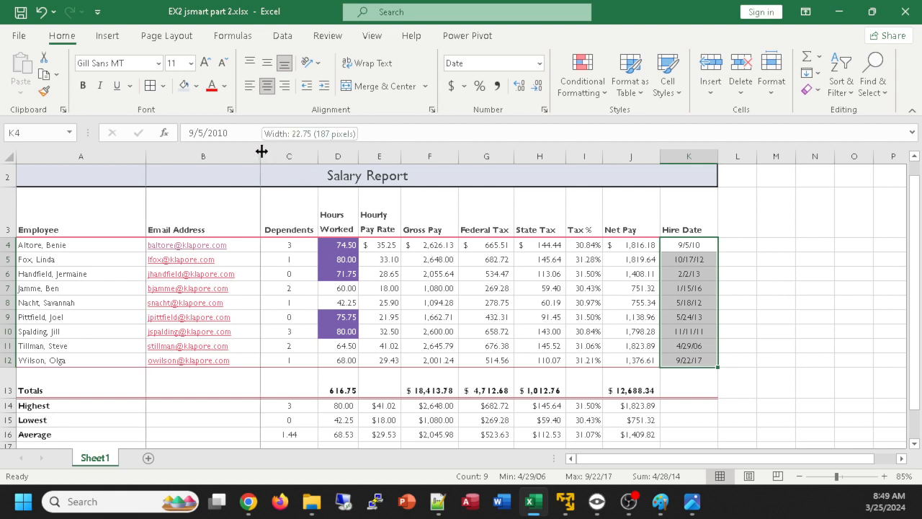
AutoFit the Email Address and Employee column widths and check the layout against the reference image
{"action": "double_click", "coordinate": [261, 154]}
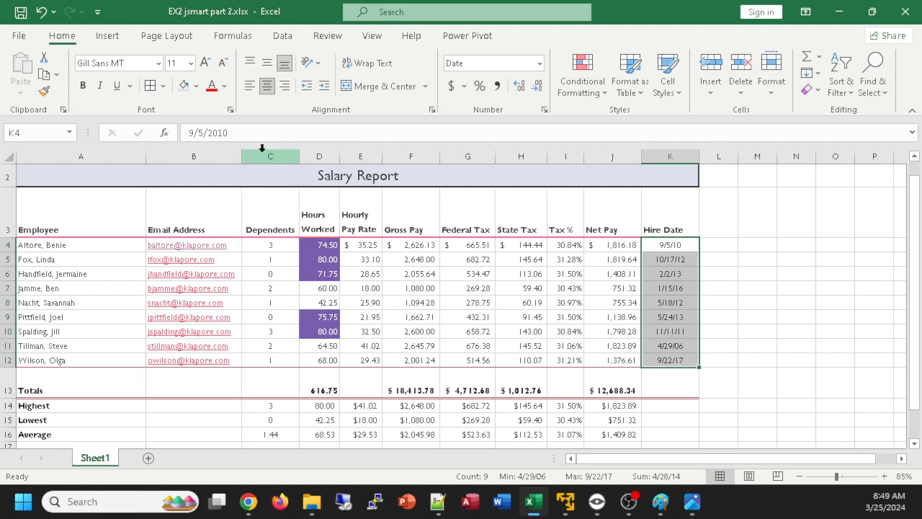
{"action": "double_click", "coordinate": [145, 157]}
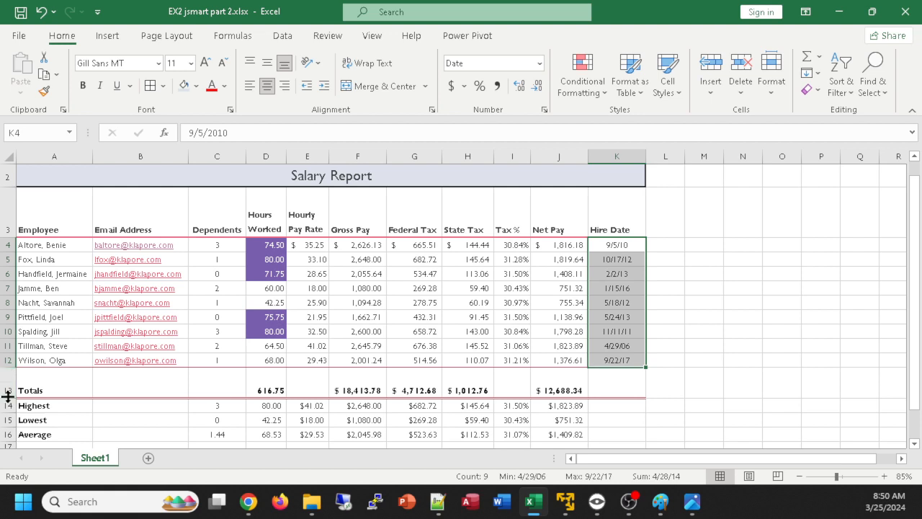
{"action": "key", "text": "alt+Tab"}
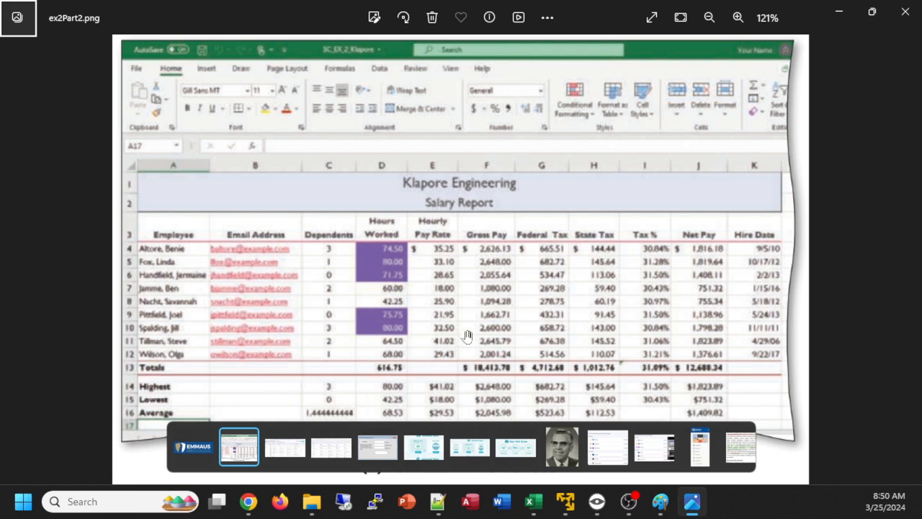
{"action": "key", "text": "alt+Tab"}
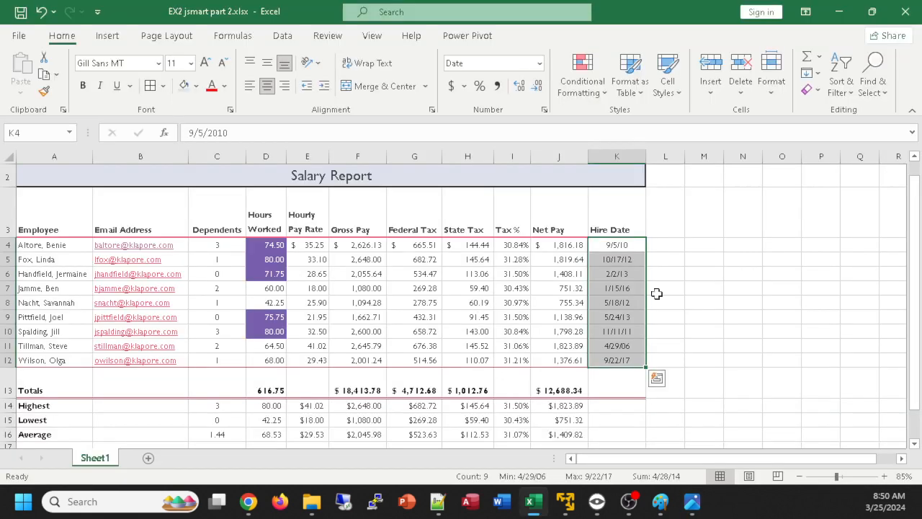
{"action": "left_click", "coordinate": [708, 292]}
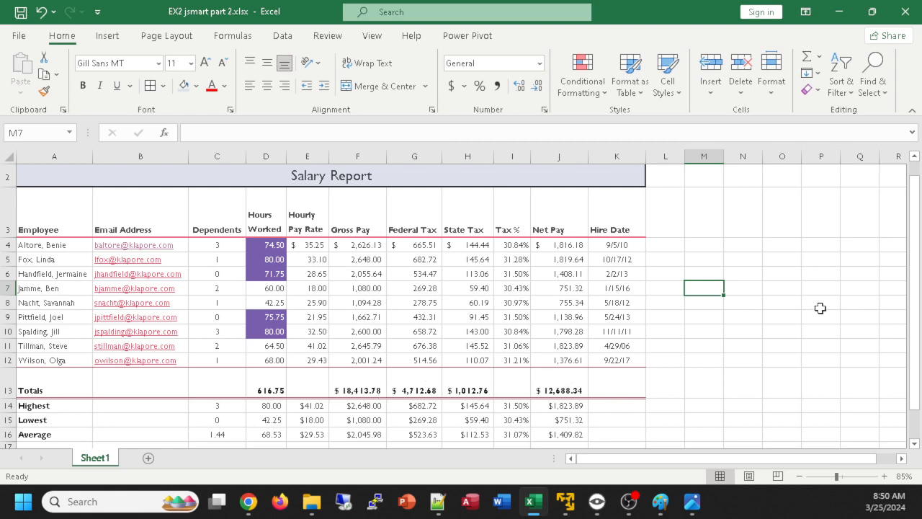
Enter the note "extra: highlight new workers (<5 years) in green" in cell A18 below the summary rows
{"action": "scroll", "coordinate": [779, 316], "scroll_direction": "up", "scroll_amount": 1}
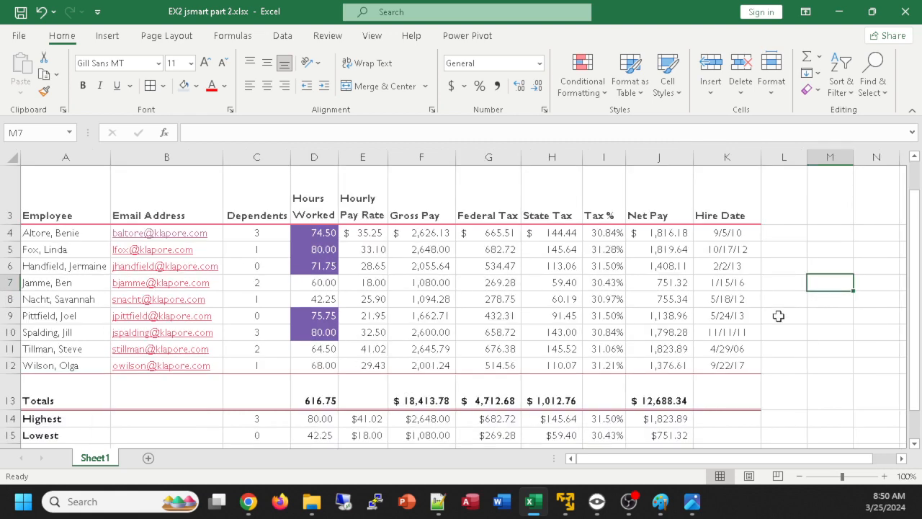
{"action": "scroll", "coordinate": [779, 315], "scroll_direction": "down", "scroll_amount": 1}
{"action": "scroll", "coordinate": [780, 315], "scroll_direction": "up", "scroll_amount": 1}
{"action": "scroll", "coordinate": [794, 328], "scroll_direction": "down", "scroll_amount": 1}
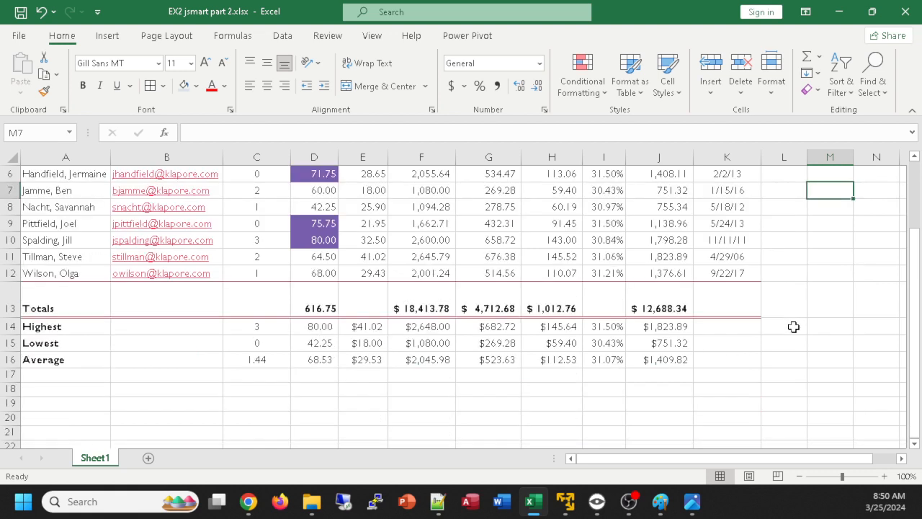
{"action": "left_click", "coordinate": [91, 390]}
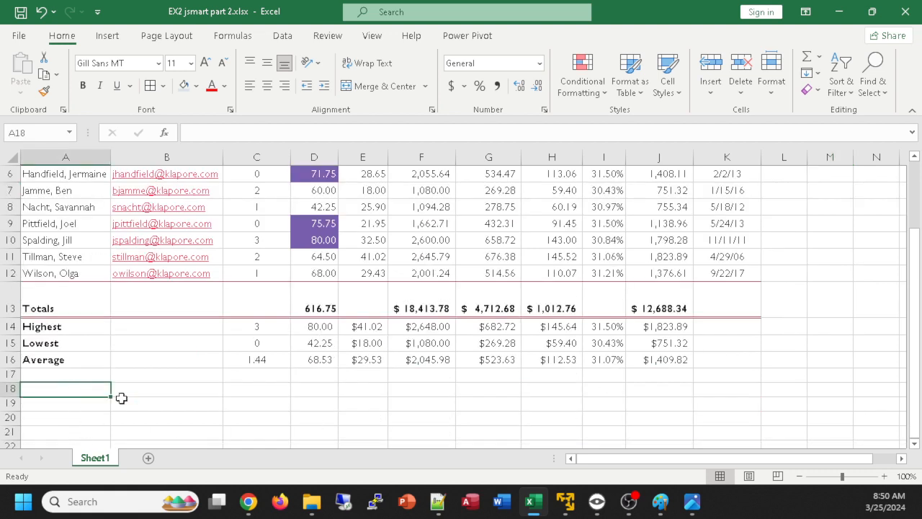
{"action": "type", "text": "extra: "}
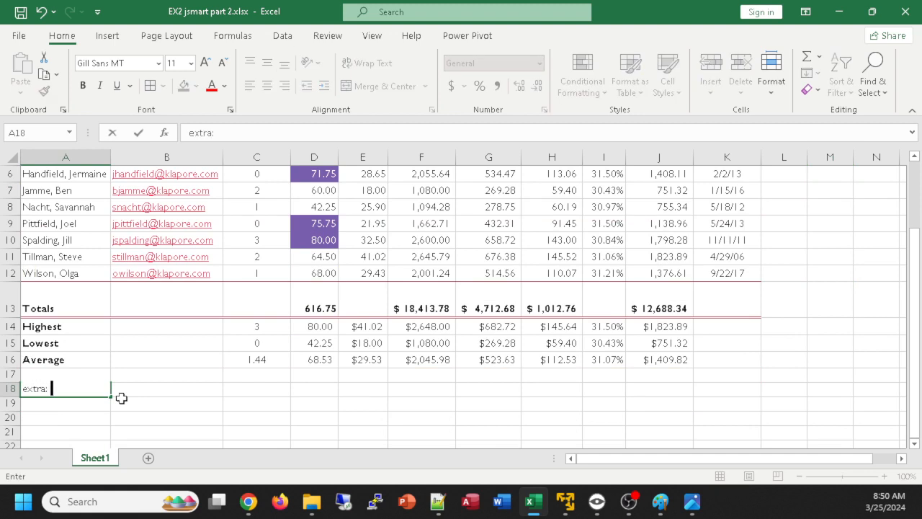
{"action": "type", "text": "highti"}
{"action": "key", "text": "BackSpace"}
{"action": "type", "text": "light new "}
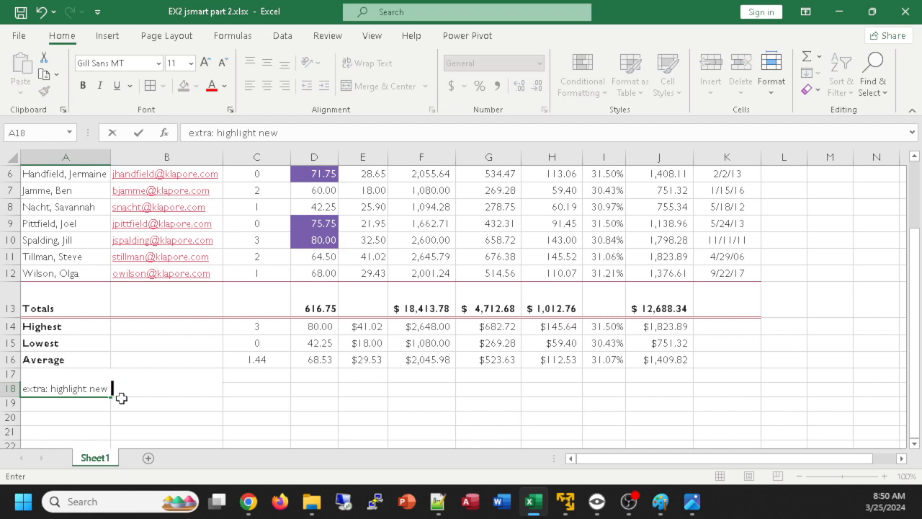
{"action": "type", "text": "workers (<5 years) in green"}
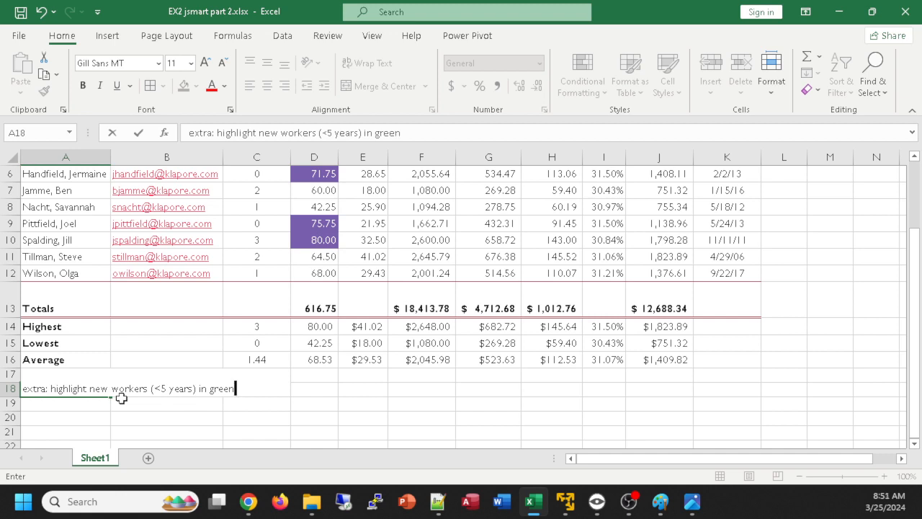
{"action": "key", "text": "Return"}
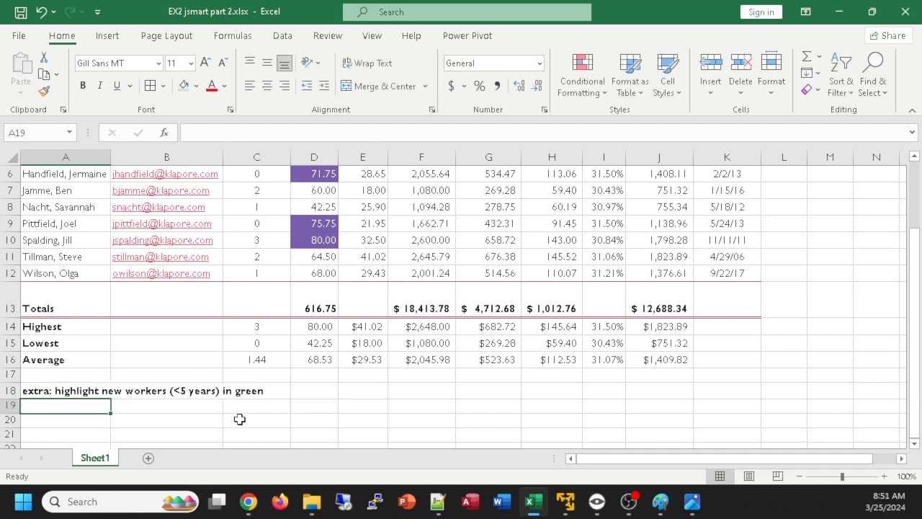
{"action": "scroll", "coordinate": [797, 382], "scroll_direction": "up", "scroll_amount": 1}
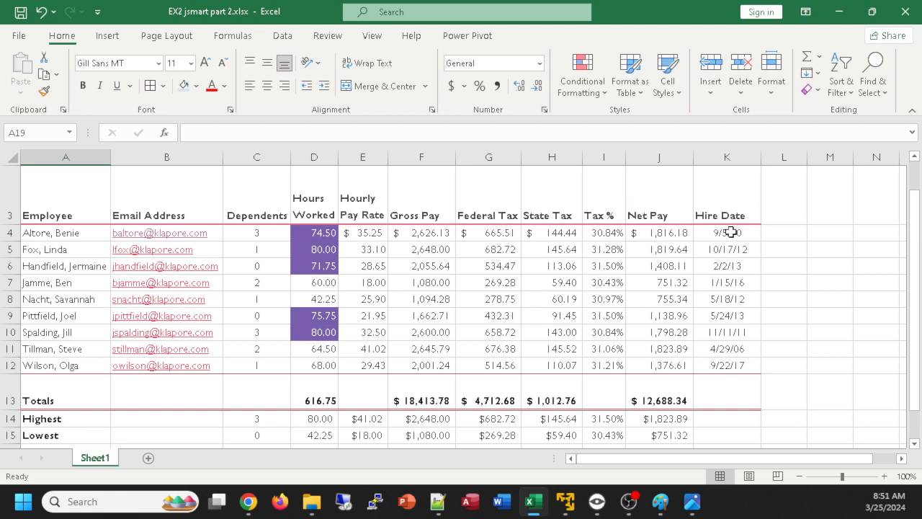
Create a conditional formatting rule for the Hire Date cells K4:K12 that matches cell values greater than 3/25/2019
{"action": "left_click_drag", "start_coordinate": [727, 232], "coordinate": [728, 365]}
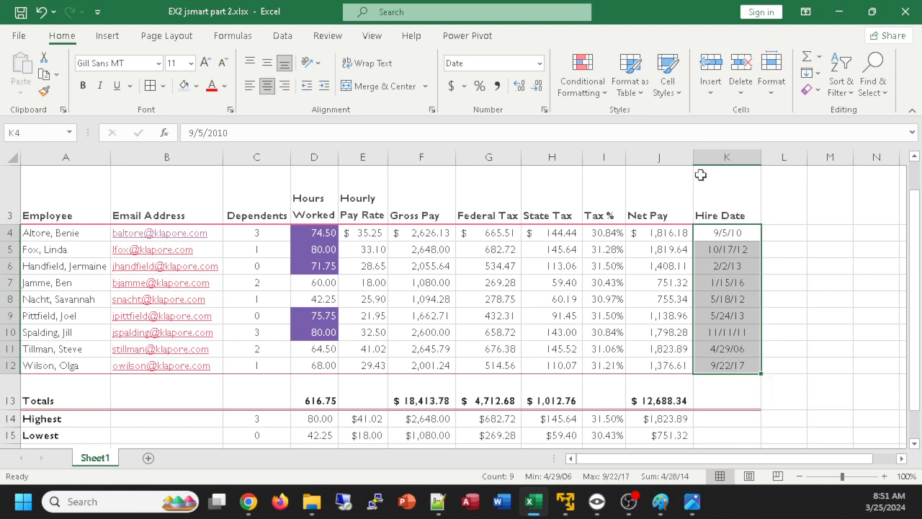
{"action": "left_click", "coordinate": [581, 78]}
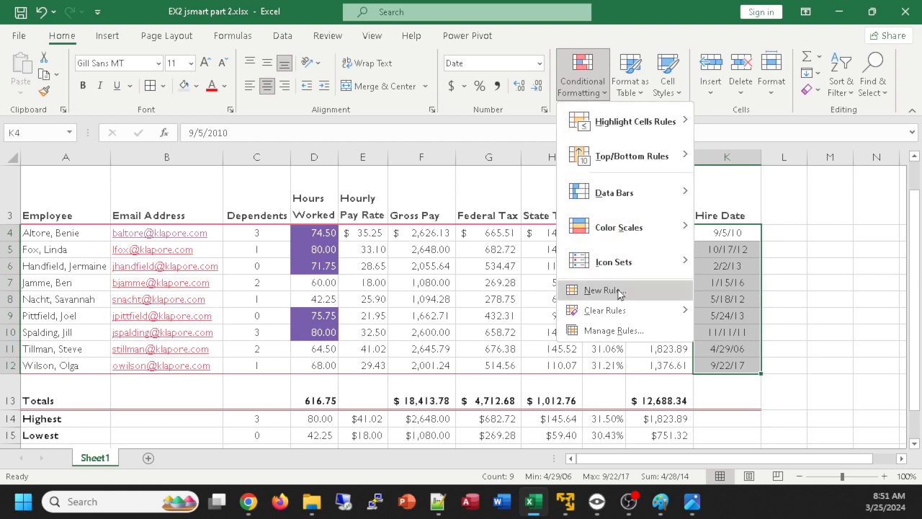
{"action": "left_click", "coordinate": [604, 290]}
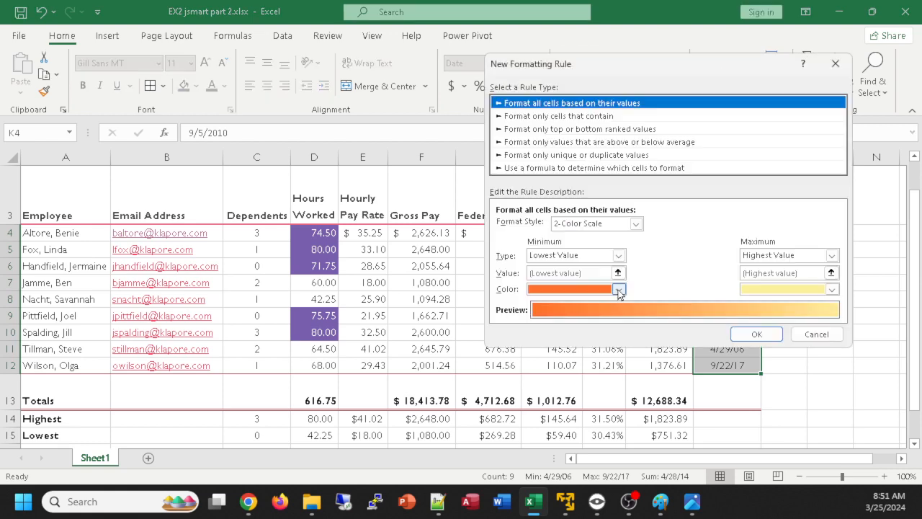
{"action": "left_click", "coordinate": [593, 117]}
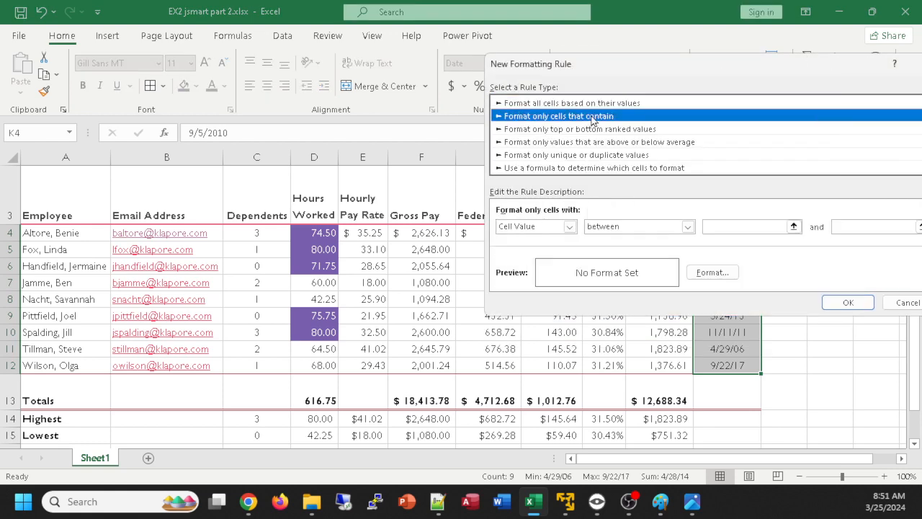
{"action": "left_click", "coordinate": [686, 228]}
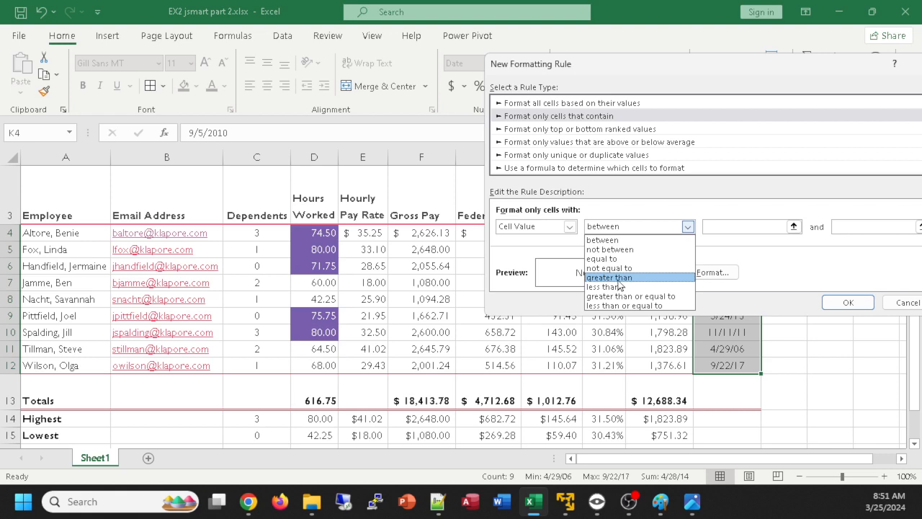
{"action": "left_click", "coordinate": [617, 279]}
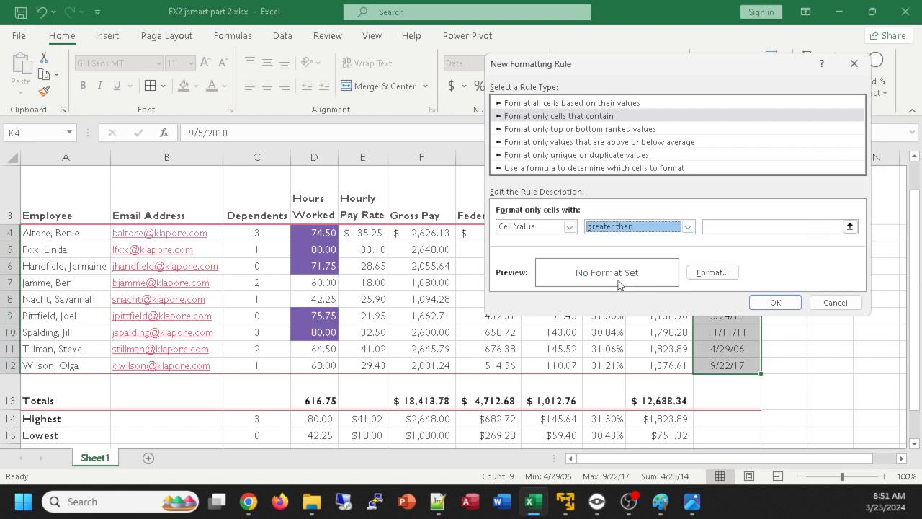
{"action": "left_click", "coordinate": [718, 225]}
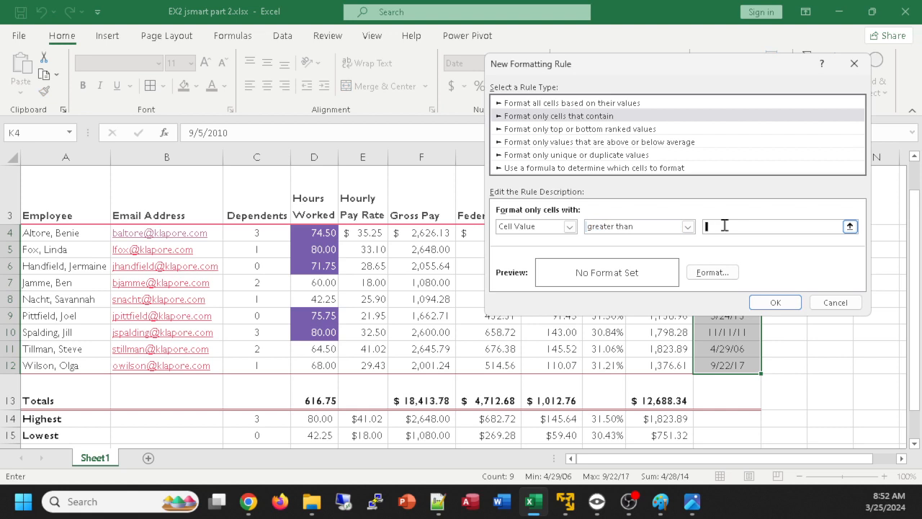
{"action": "type", "text": "1"}
{"action": "type", "text": "/25/"}
Give the new Hire Date rule a light green fill and apply it
{"action": "left_click", "coordinate": [708, 273]}
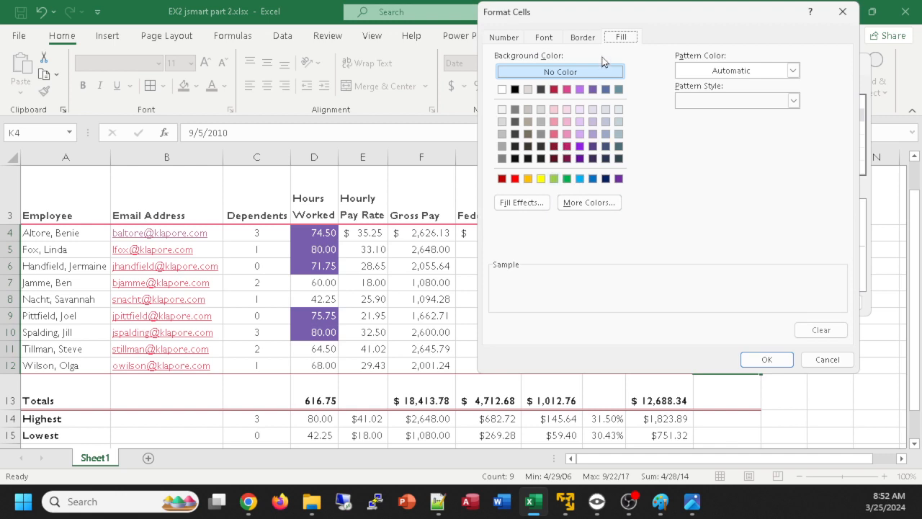
{"action": "left_click", "coordinate": [554, 179]}
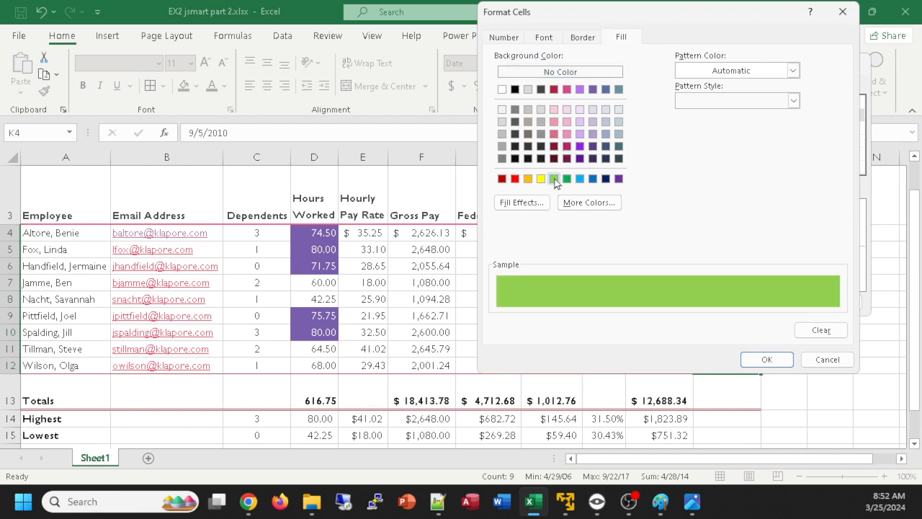
{"action": "left_click", "coordinate": [769, 360]}
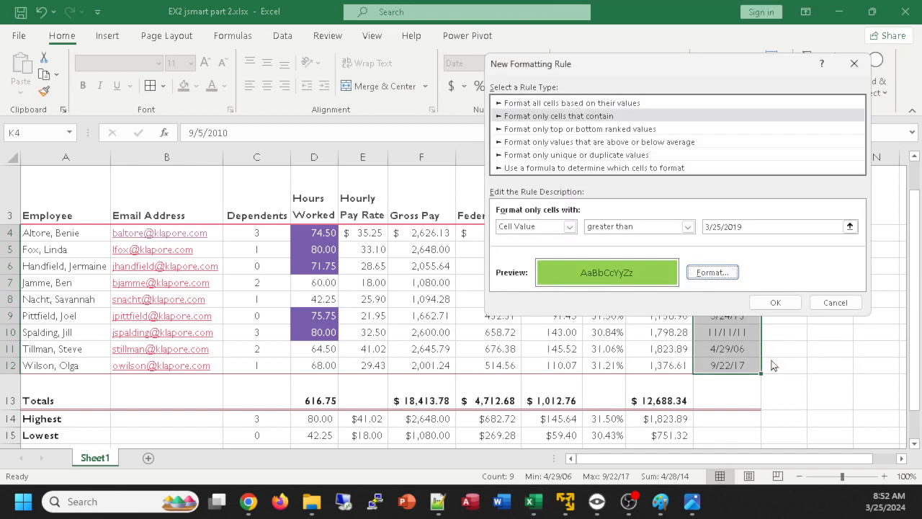
{"action": "left_click", "coordinate": [784, 306]}
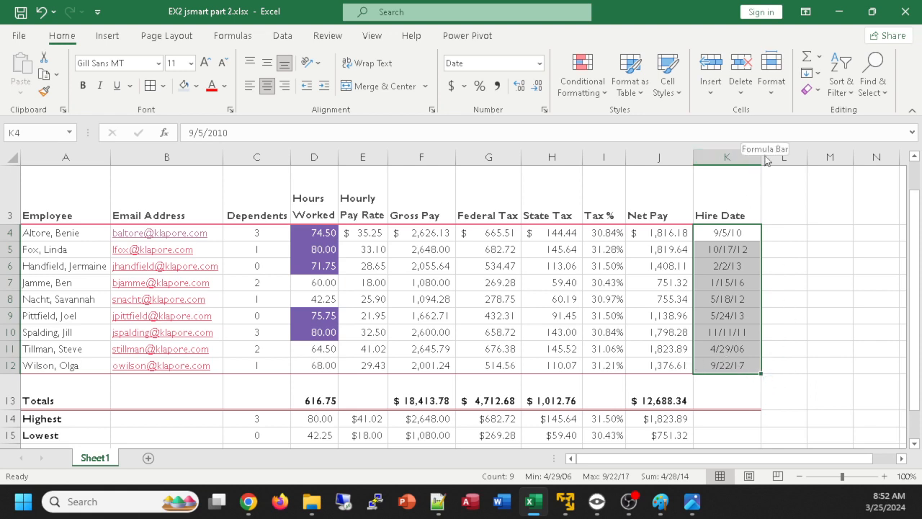
Edit the Hire Date highlighting rule so it formats cell values greater than 3/25/2014, and apply the change
{"action": "left_click", "coordinate": [602, 92]}
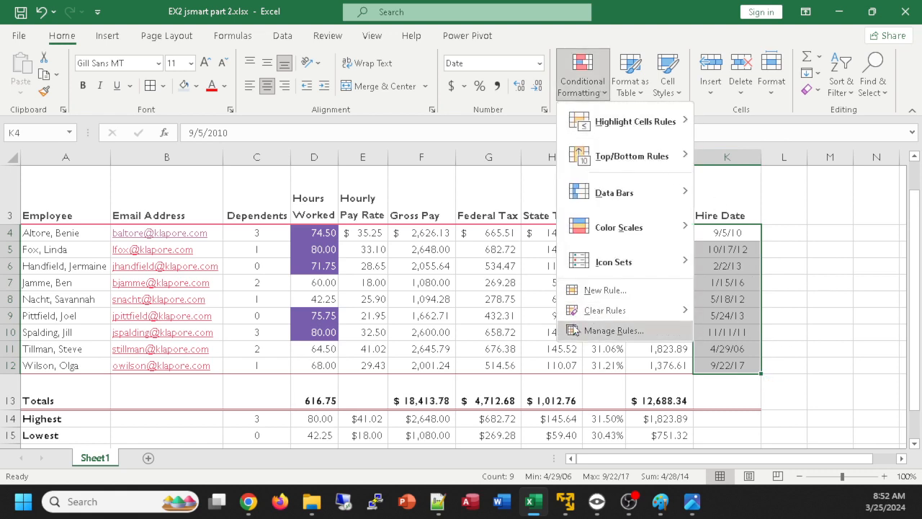
{"action": "left_click", "coordinate": [631, 334]}
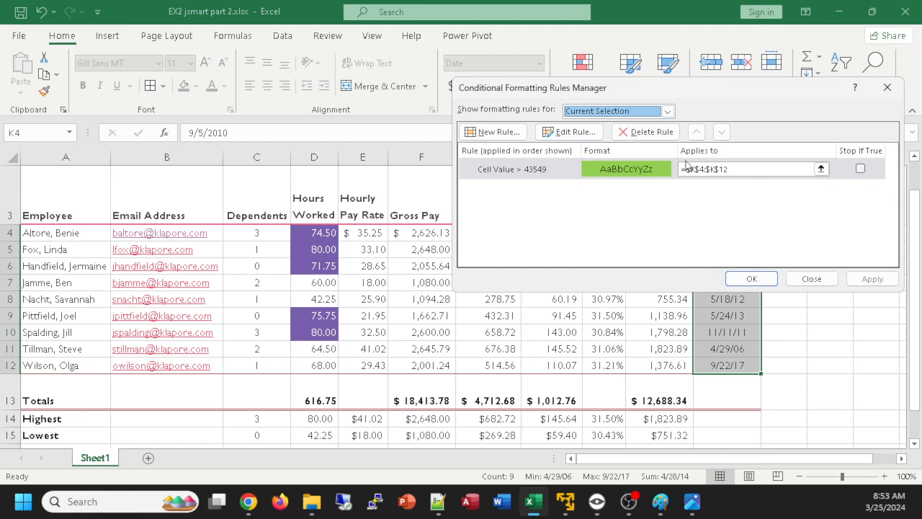
{"action": "left_click", "coordinate": [596, 134]}
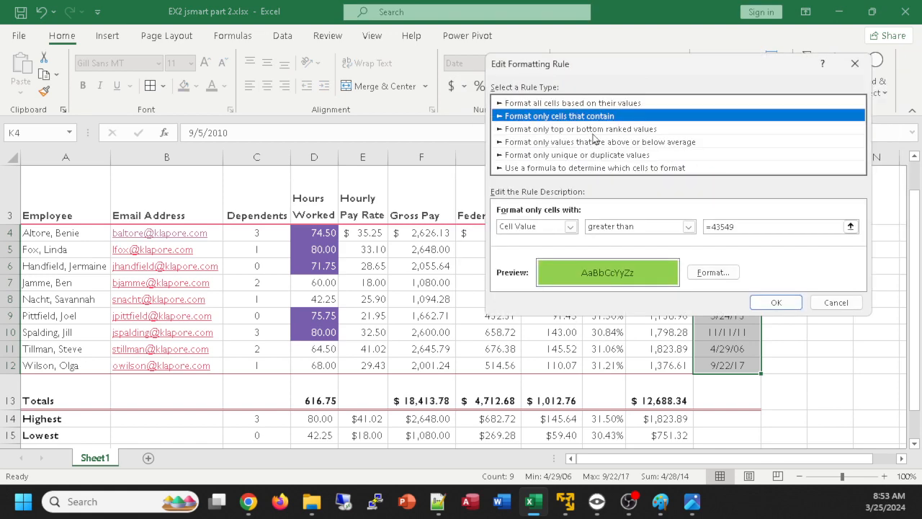
{"action": "left_click_drag", "start_coordinate": [751, 225], "coordinate": [679, 218]}
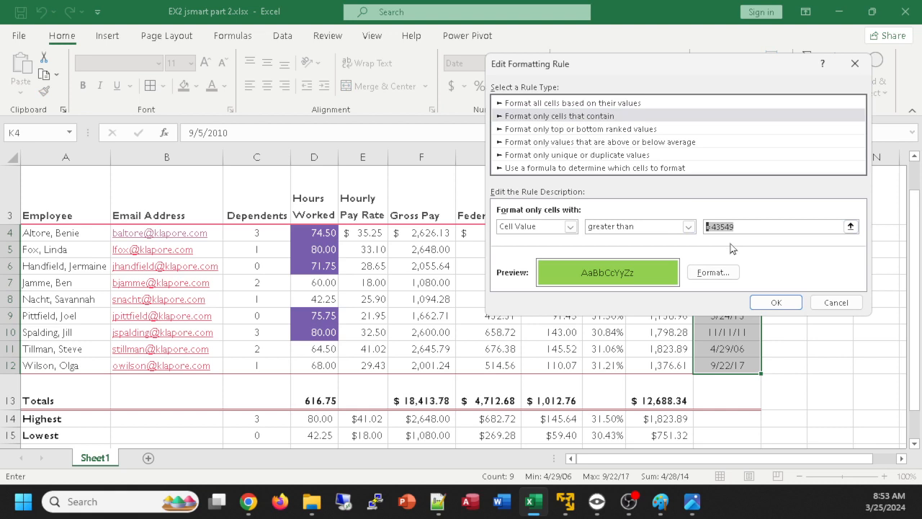
{"action": "type", "text": "3/25/2014"}
{"action": "left_click", "coordinate": [789, 303]}
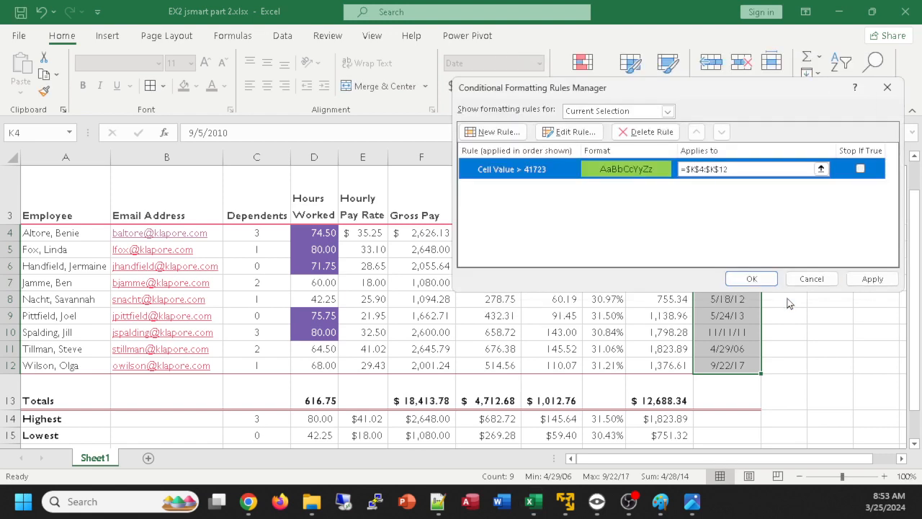
{"action": "left_click", "coordinate": [753, 278]}
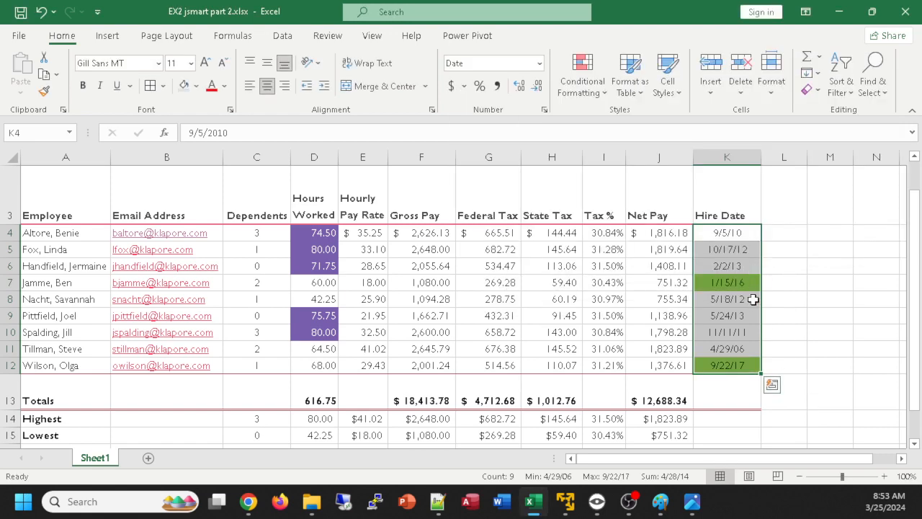
{"action": "left_click", "coordinate": [846, 393]}
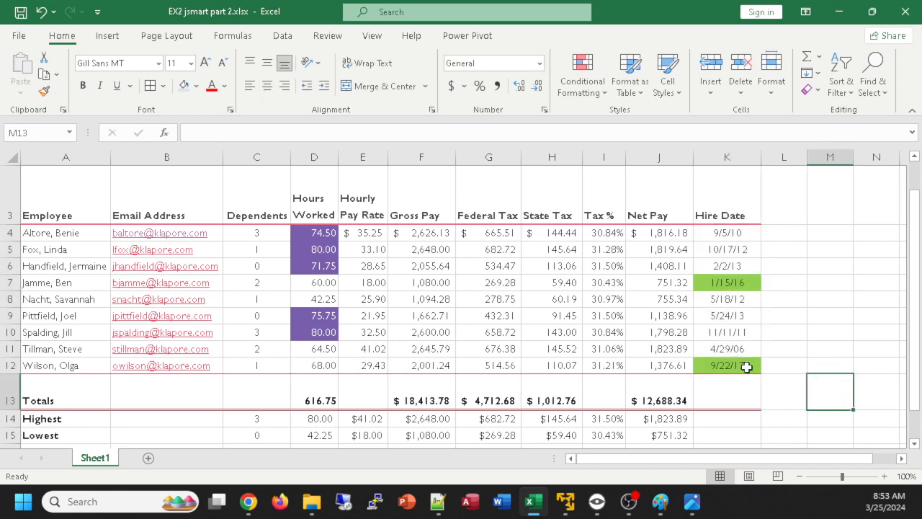
Change the year limit in the note in cell A18 to "<10 years"
{"action": "scroll", "coordinate": [273, 375], "scroll_direction": "down", "scroll_amount": 2}
{"action": "double_click", "coordinate": [185, 341]}
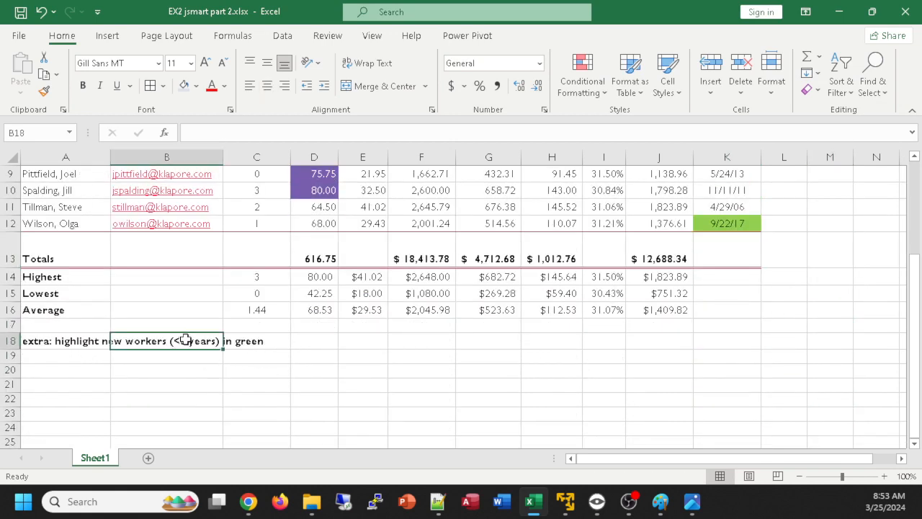
{"action": "left_click", "coordinate": [26, 341]}
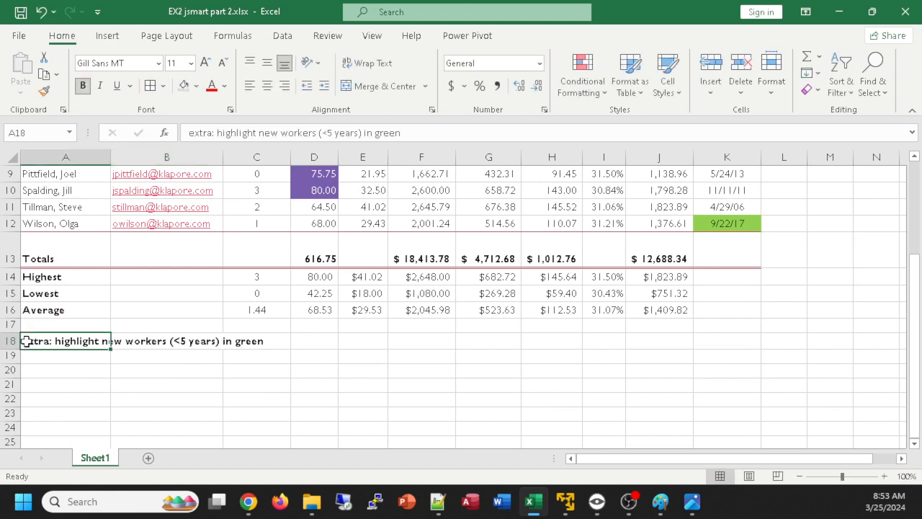
{"action": "double_click", "coordinate": [26, 341]}
{"action": "left_click", "coordinate": [184, 341]}
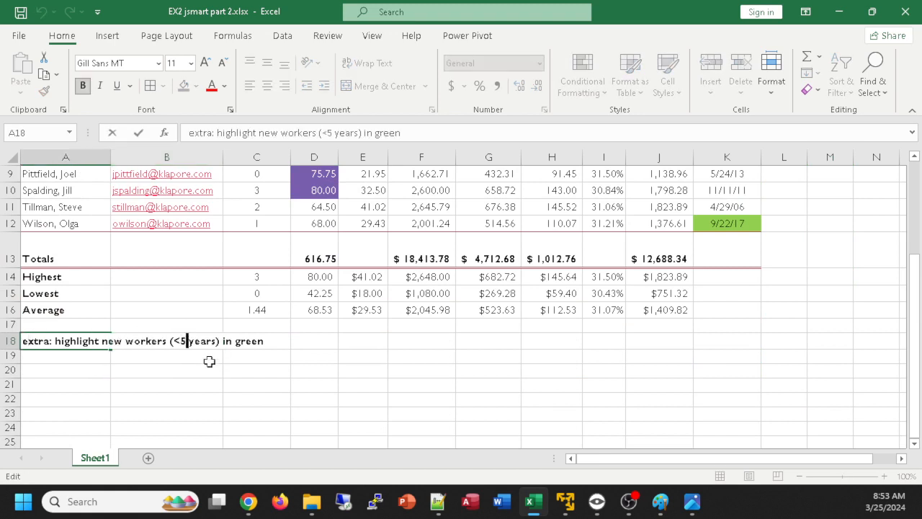
{"action": "key", "text": "BackSpace"}
{"action": "type", "text": "\\10"}
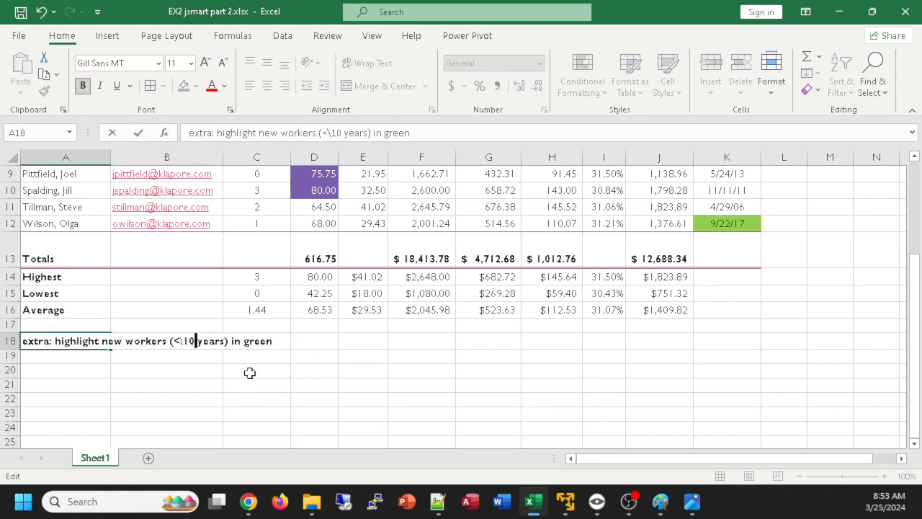
{"action": "key", "text": "BackSpace"}
{"action": "key", "text": "BackSpace"}
{"action": "key", "text": "BackSpace"}
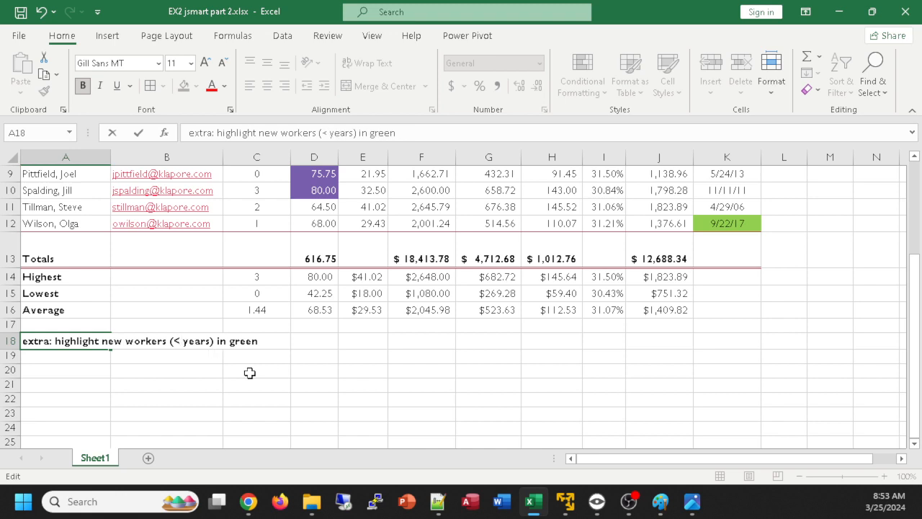
{"action": "type", "text": "10"}
{"action": "key", "text": "Return"}
Review the condition of the Hire Date highlighting rule for K4:K12, leaving it unedited, and look over the whole salary report
{"action": "scroll", "coordinate": [832, 248], "scroll_direction": "up", "scroll_amount": 2}
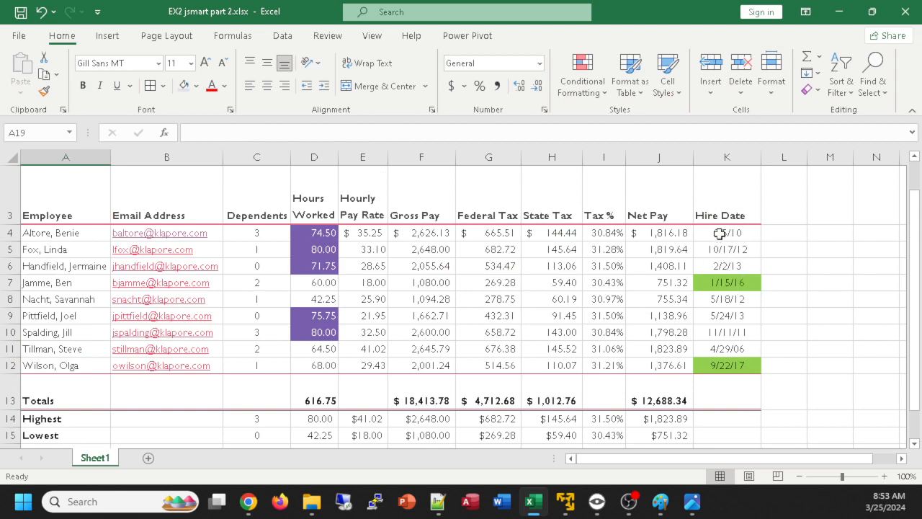
{"action": "left_click_drag", "start_coordinate": [719, 232], "coordinate": [745, 360]}
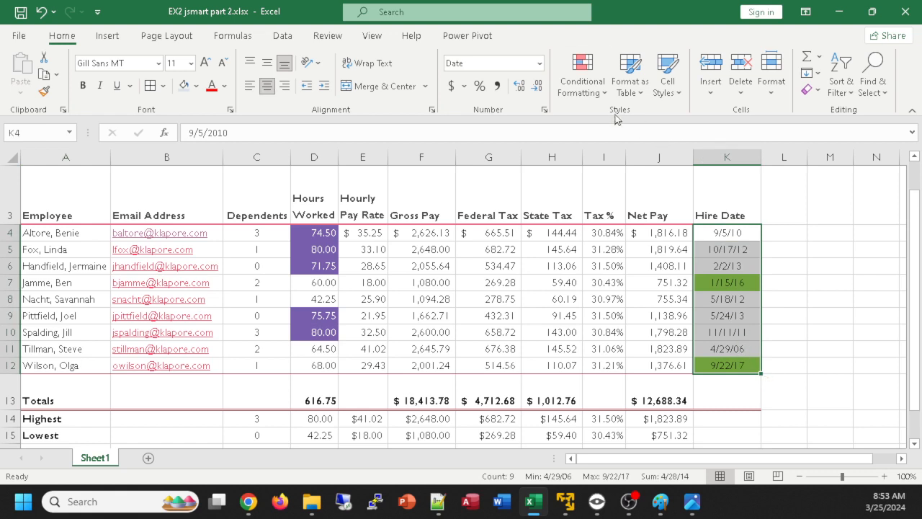
{"action": "left_click", "coordinate": [583, 87]}
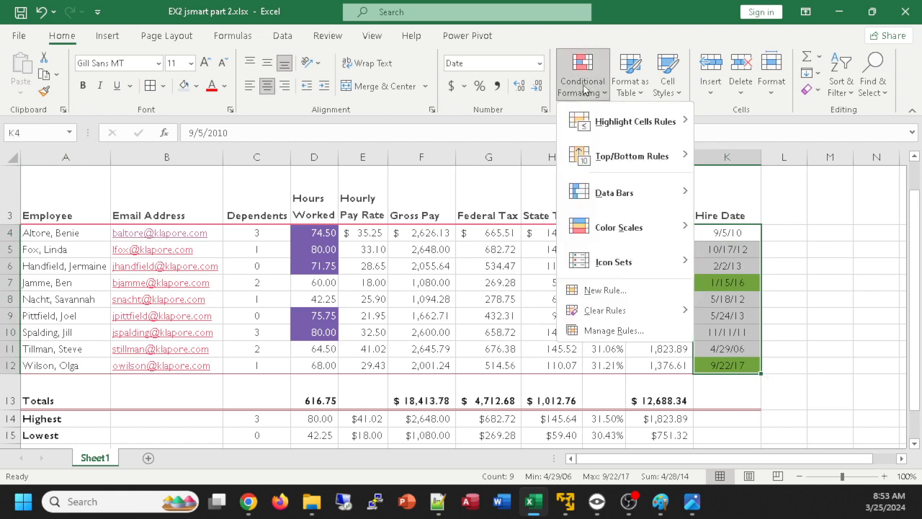
{"action": "left_click", "coordinate": [613, 331]}
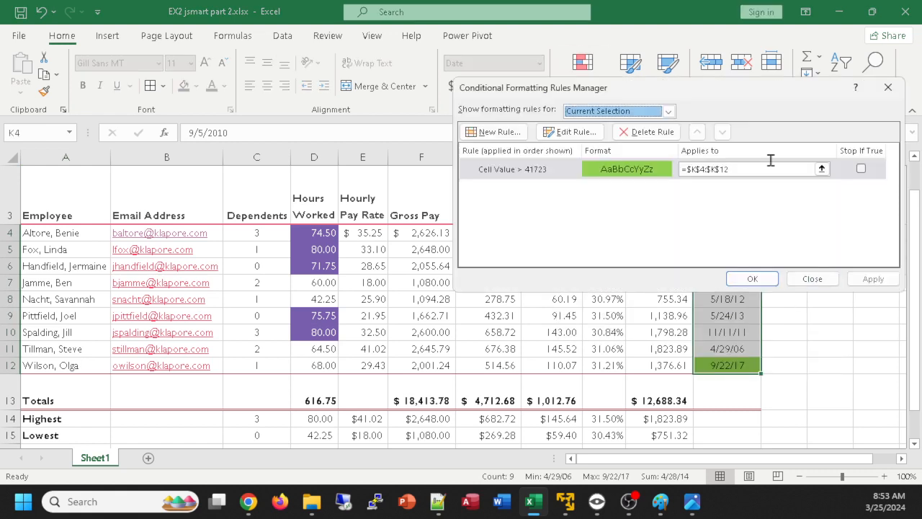
{"action": "left_click", "coordinate": [571, 132]}
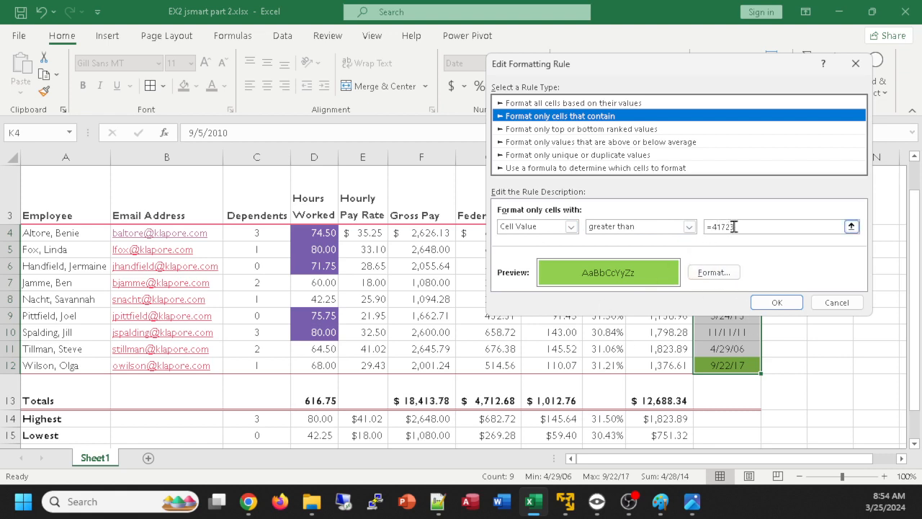
{"action": "left_click_drag", "start_coordinate": [746, 226], "coordinate": [702, 227]}
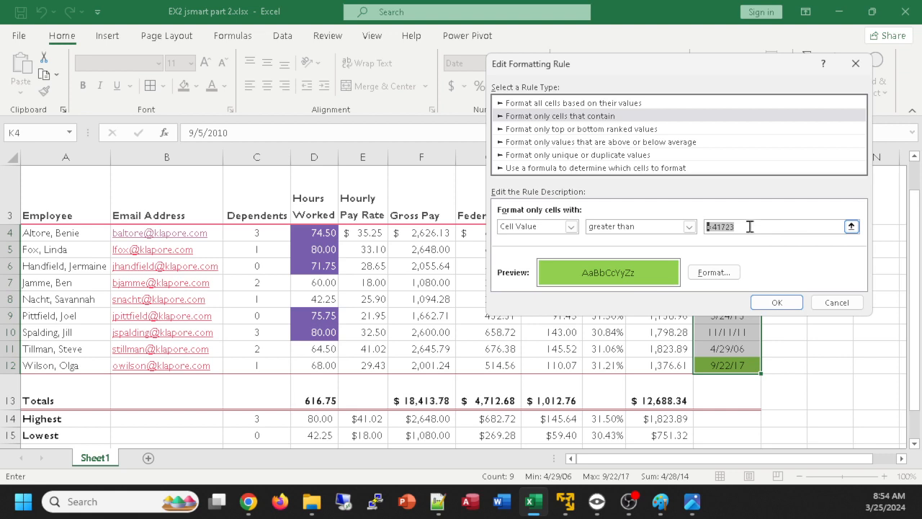
{"action": "left_click", "coordinate": [846, 305]}
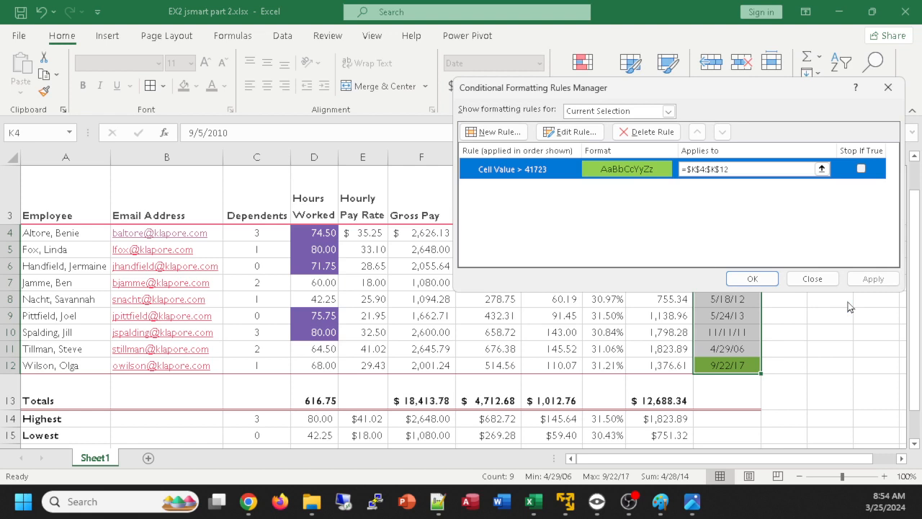
{"action": "left_click", "coordinate": [769, 281]}
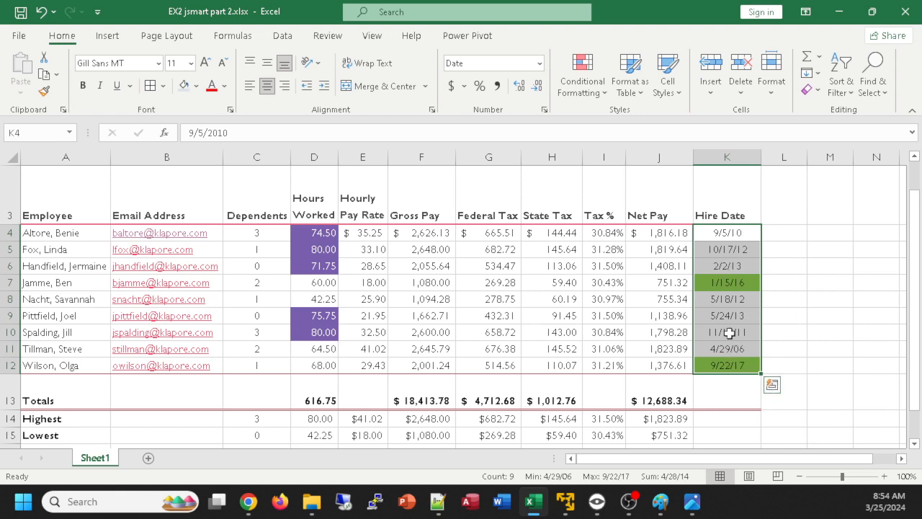
{"action": "left_click", "coordinate": [789, 333]}
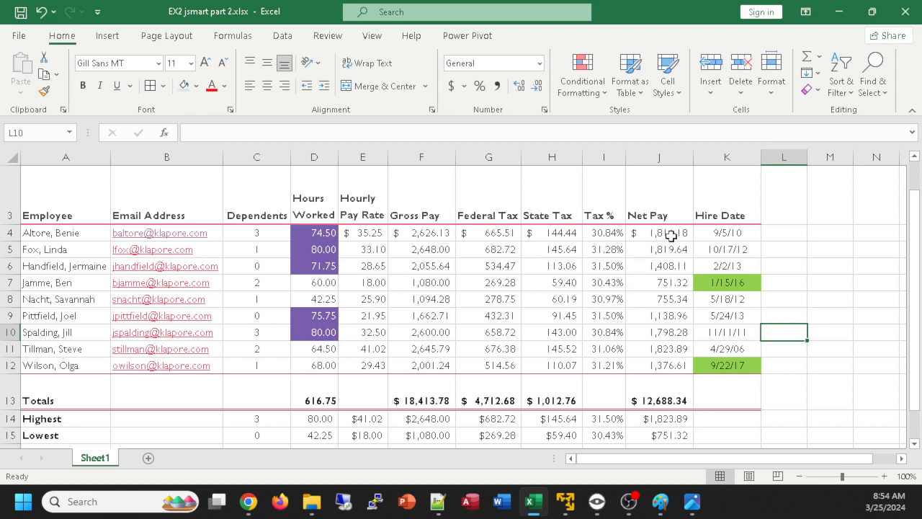
{"action": "scroll", "coordinate": [671, 235], "scroll_direction": "down", "scroll_amount": 1, "text": "ctrl"}
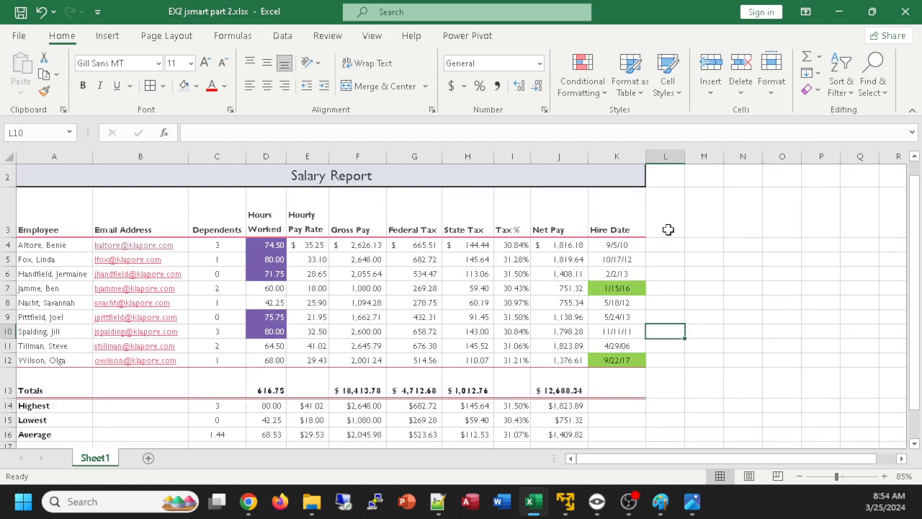
Insert a 3-D pie chart from the employee names in A4:A12 and the Net Pay values in J4:J12
{"action": "scroll", "coordinate": [683, 250], "scroll_direction": "up", "scroll_amount": 1, "text": "ctrl"}
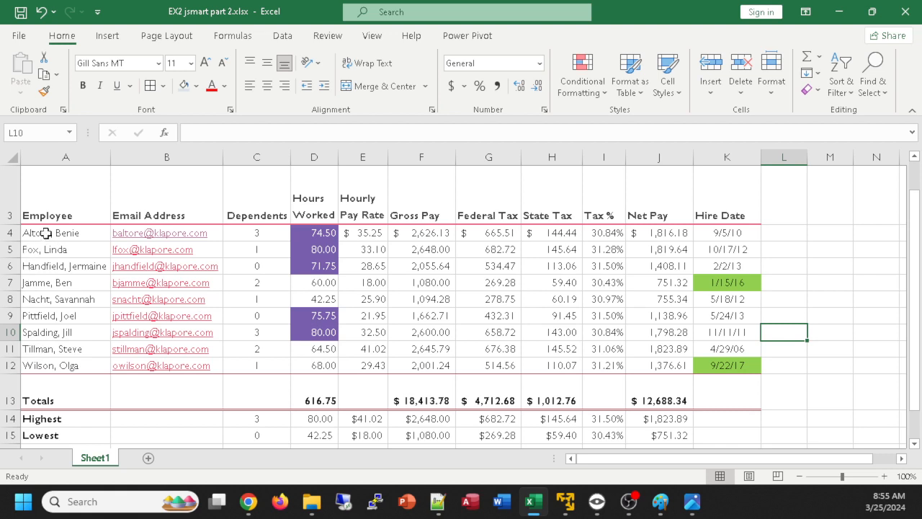
{"action": "left_click_drag", "start_coordinate": [46, 234], "coordinate": [62, 364]}
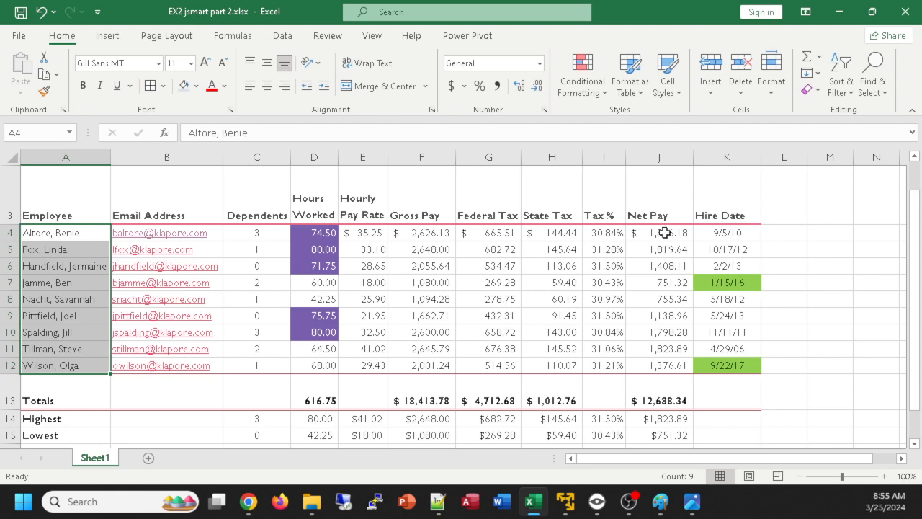
{"action": "left_click_drag", "start_coordinate": [665, 233], "coordinate": [671, 368]}
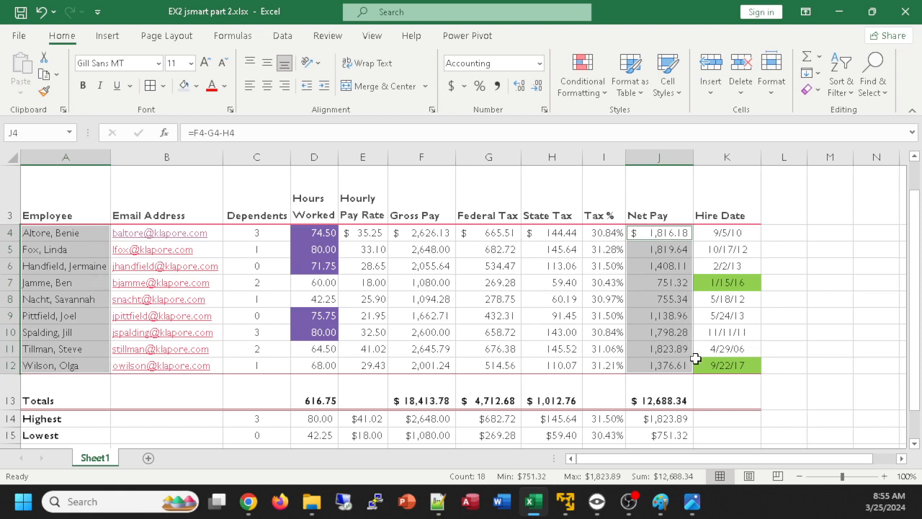
{"action": "left_click", "coordinate": [52, 233]}
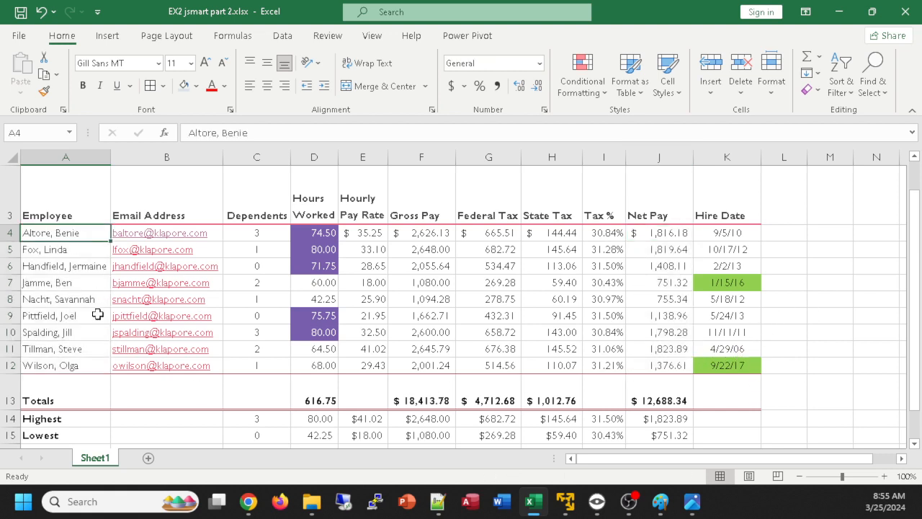
{"action": "left_click_drag", "start_coordinate": [62, 235], "coordinate": [63, 365]}
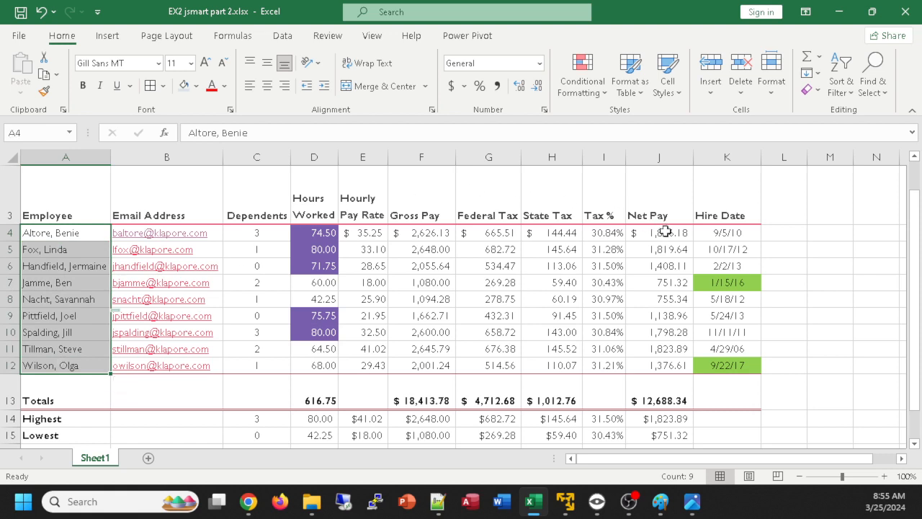
{"action": "left_click_drag", "start_coordinate": [664, 232], "coordinate": [661, 366]}
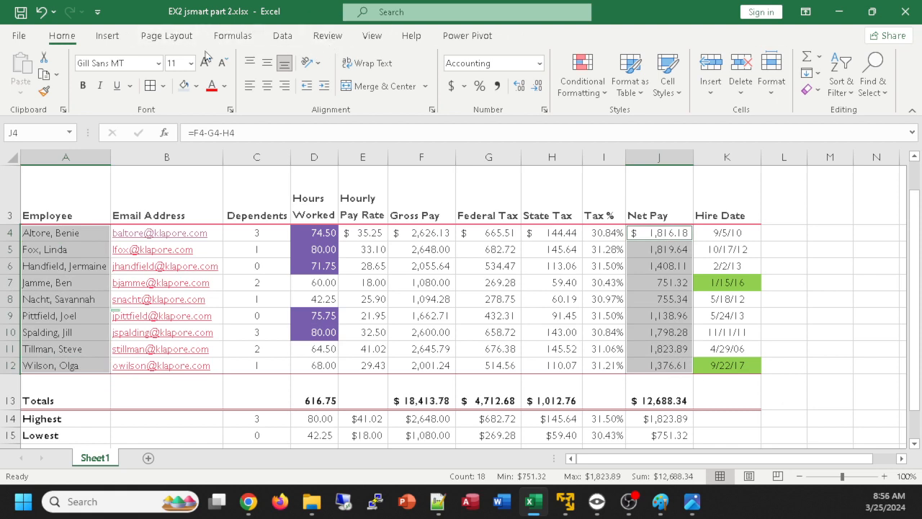
{"action": "left_click", "coordinate": [107, 36]}
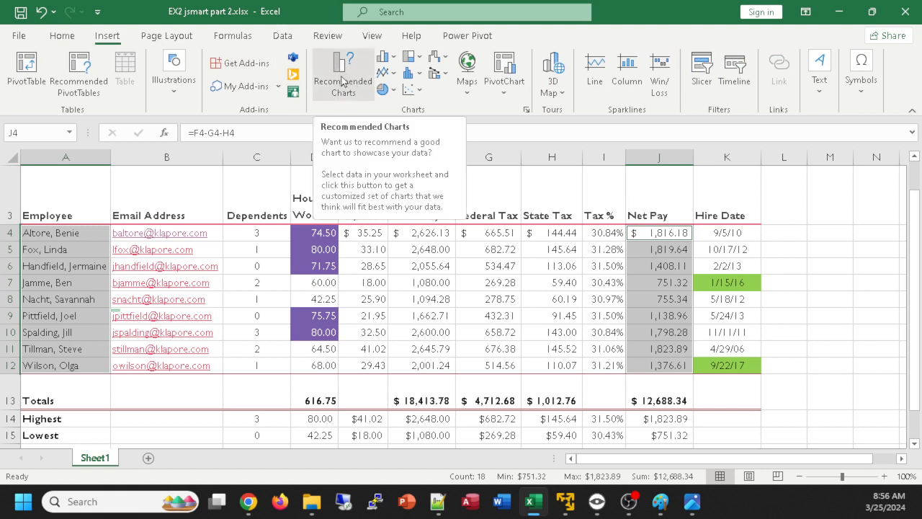
{"action": "left_click", "coordinate": [388, 89]}
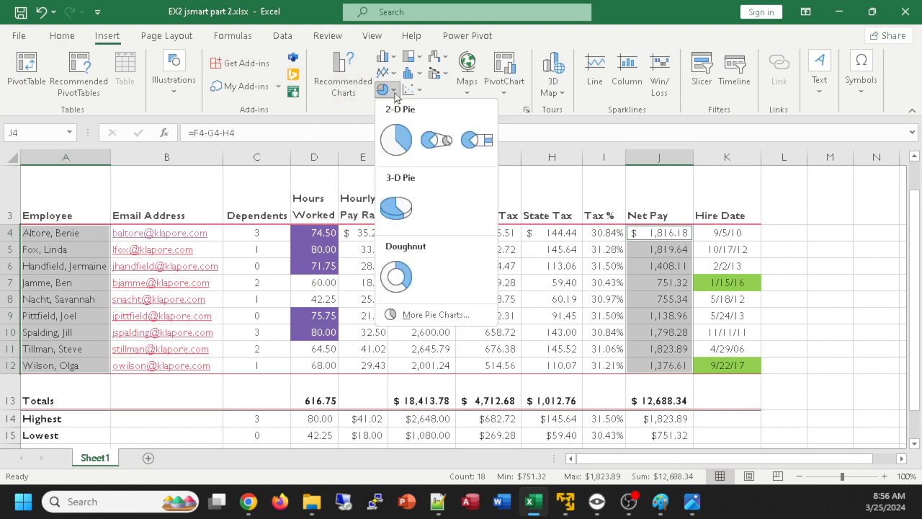
{"action": "left_click", "coordinate": [406, 210]}
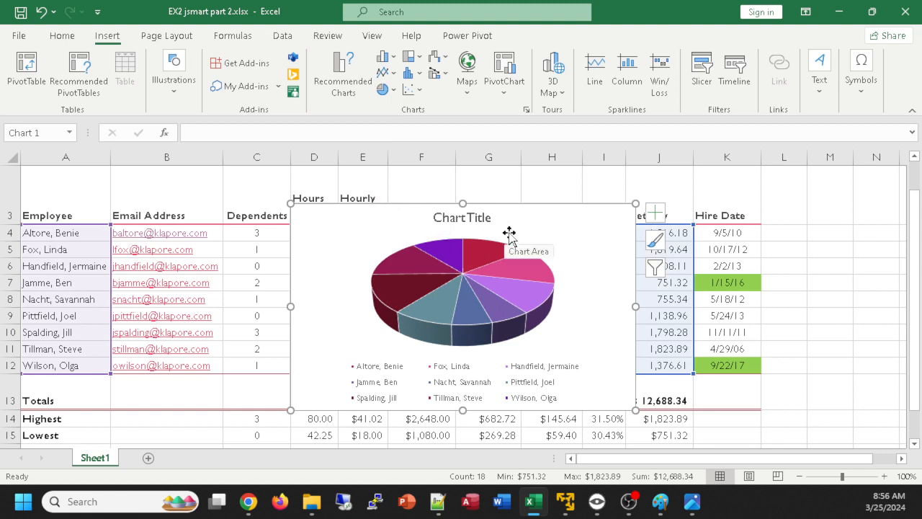
Move the pie chart below the salary table, so it starts beside the note in row 18 at about column D
{"action": "mouse_move", "coordinate": [532, 259]}
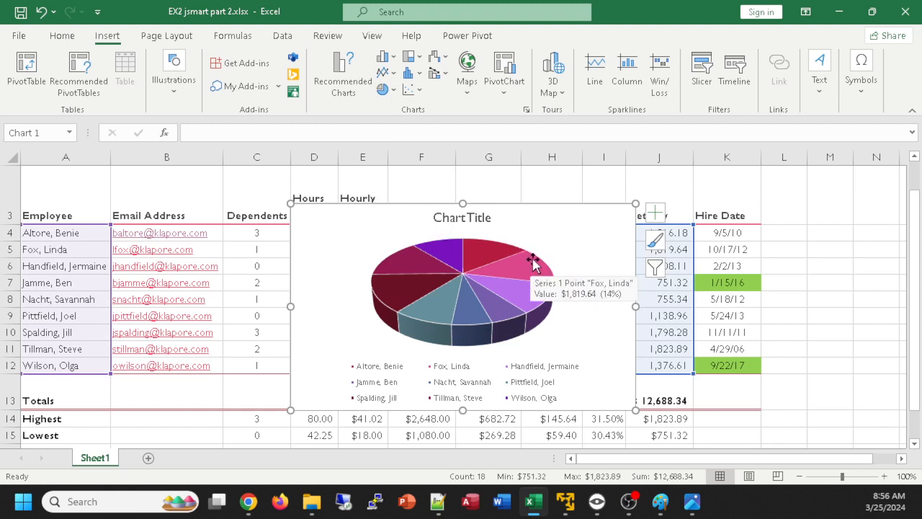
{"action": "scroll", "coordinate": [536, 263], "scroll_direction": "down", "scroll_amount": 2}
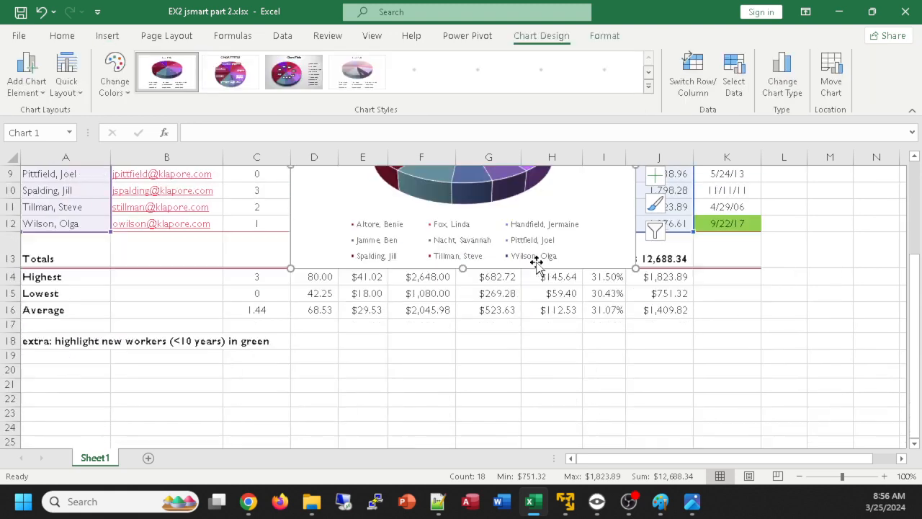
{"action": "scroll", "coordinate": [536, 264], "scroll_direction": "up", "scroll_amount": 2}
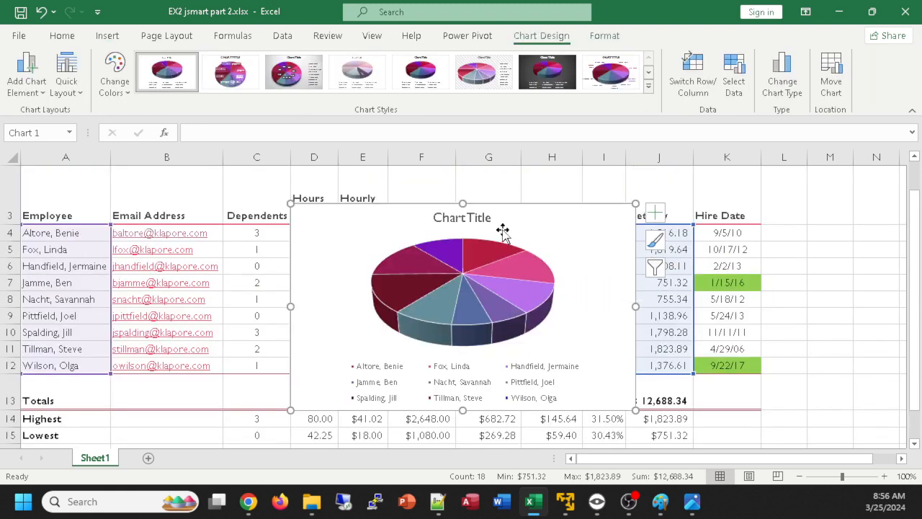
{"action": "left_click_drag", "start_coordinate": [503, 230], "coordinate": [496, 374]}
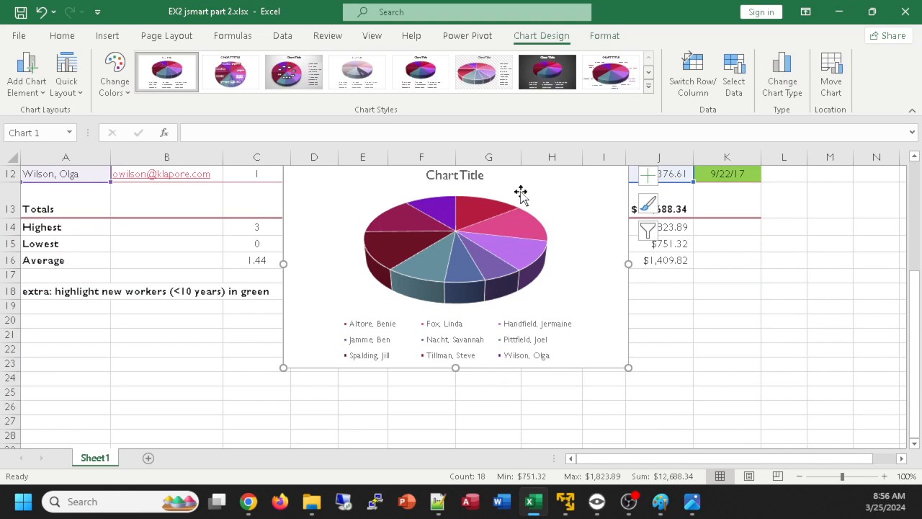
{"action": "left_click_drag", "start_coordinate": [518, 192], "coordinate": [531, 305]}
{"action": "scroll", "coordinate": [566, 301], "scroll_direction": "down", "scroll_amount": 2}
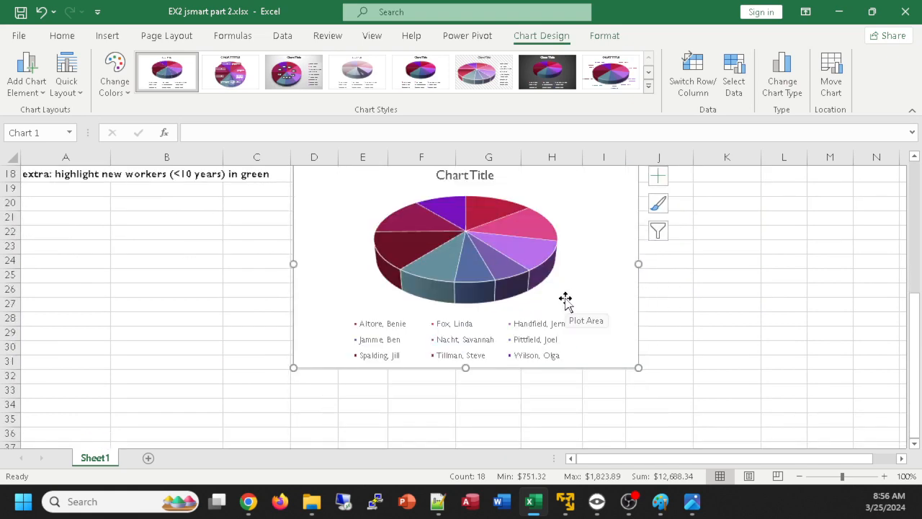
Apply chart Style 8 to the pie chart
{"action": "scroll", "coordinate": [567, 301], "scroll_direction": "up", "scroll_amount": 1}
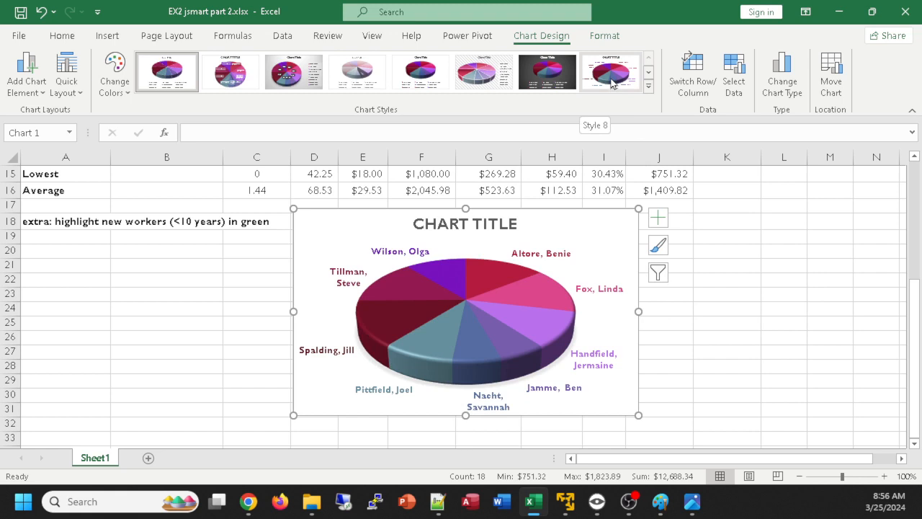
{"action": "left_click", "coordinate": [611, 83]}
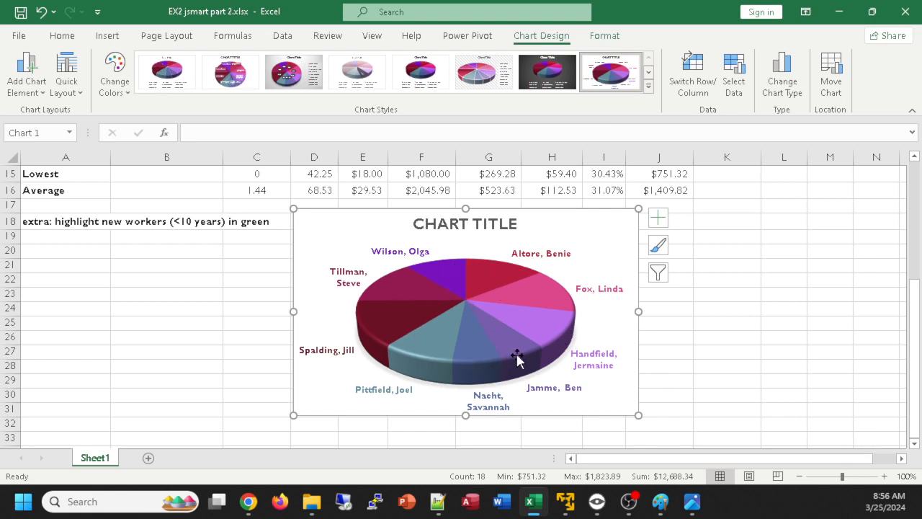
{"action": "mouse_move", "coordinate": [519, 356]}
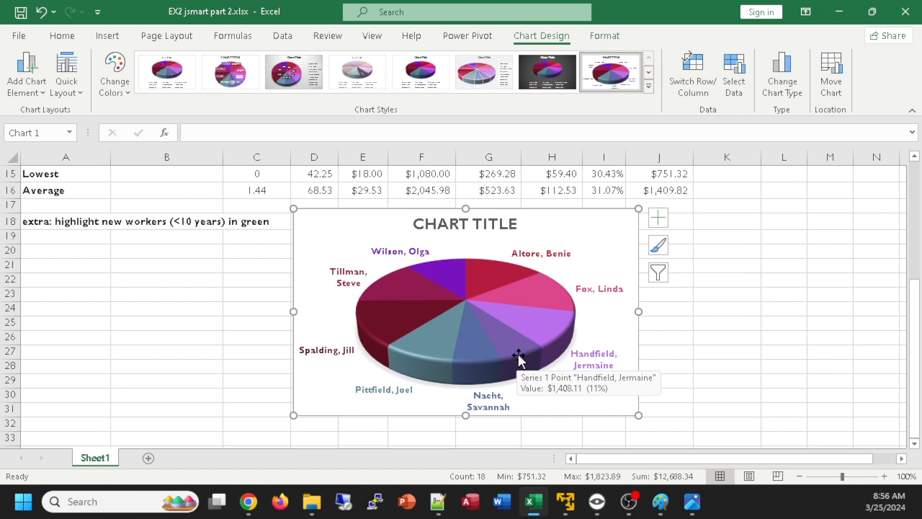
Show the value together with the category name in the pie chart's data labels, and enlarge the chart slightly
{"action": "left_click", "coordinate": [659, 218]}
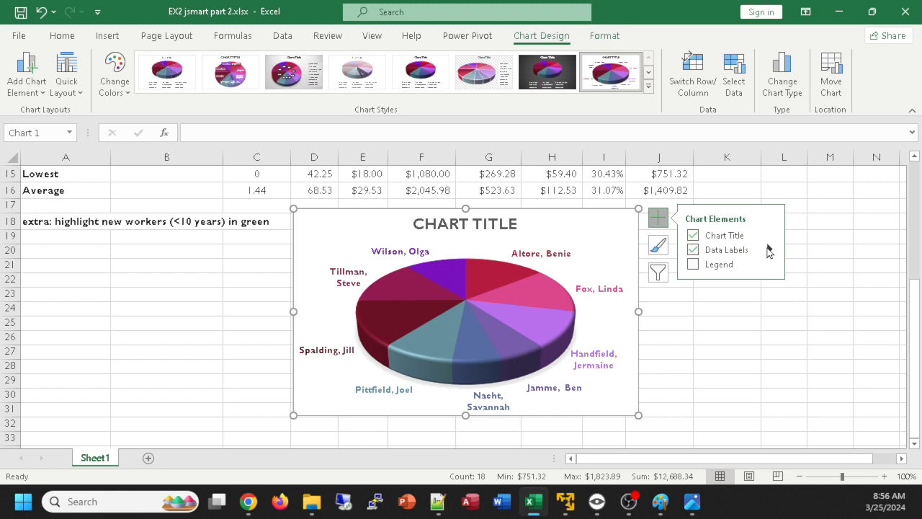
{"action": "mouse_move", "coordinate": [770, 251]}
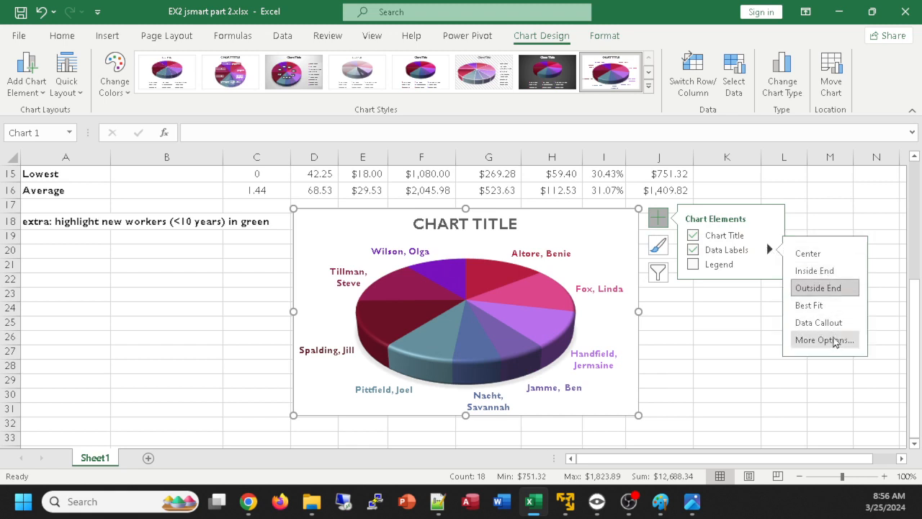
{"action": "left_click", "coordinate": [831, 341]}
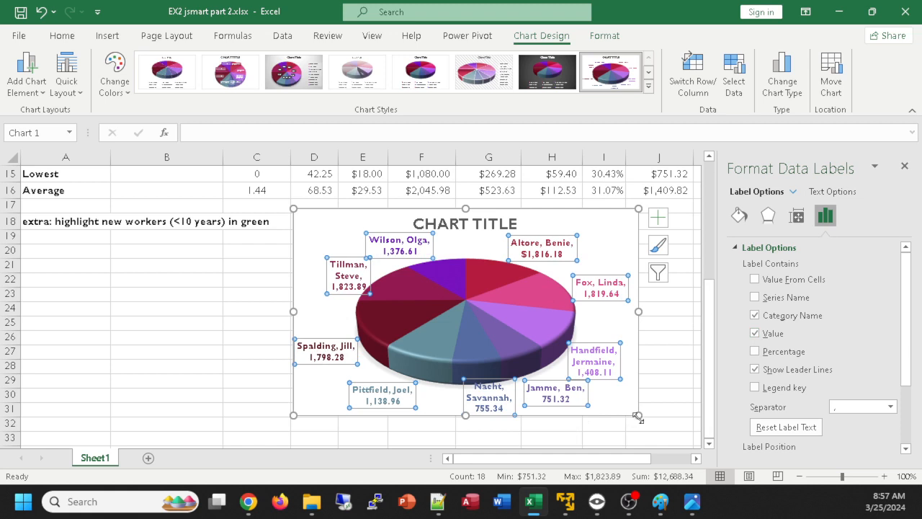
{"action": "left_click_drag", "start_coordinate": [639, 416], "coordinate": [648, 429]}
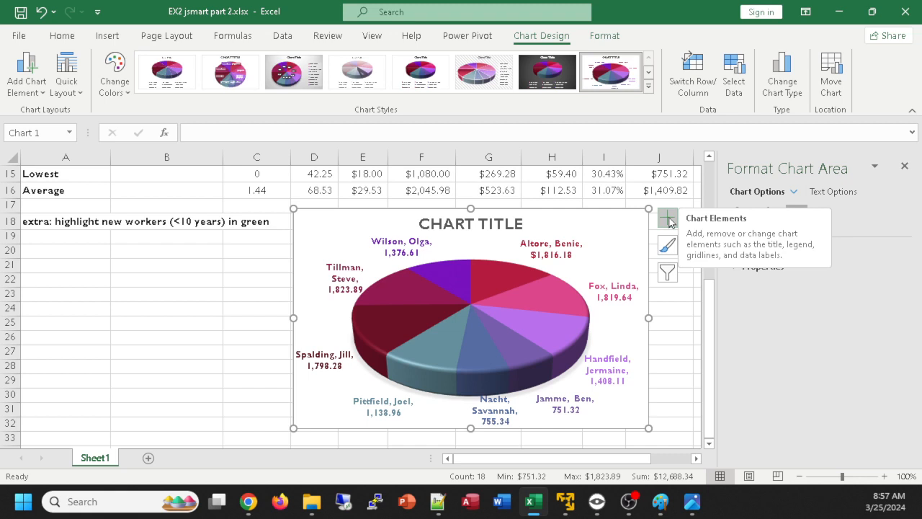
Change the chart title to "PAY COMPARISON THIS PERIOD"
{"action": "left_click", "coordinate": [469, 228]}
{"action": "left_click", "coordinate": [466, 224]}
{"action": "triple_click", "coordinate": [468, 228]}
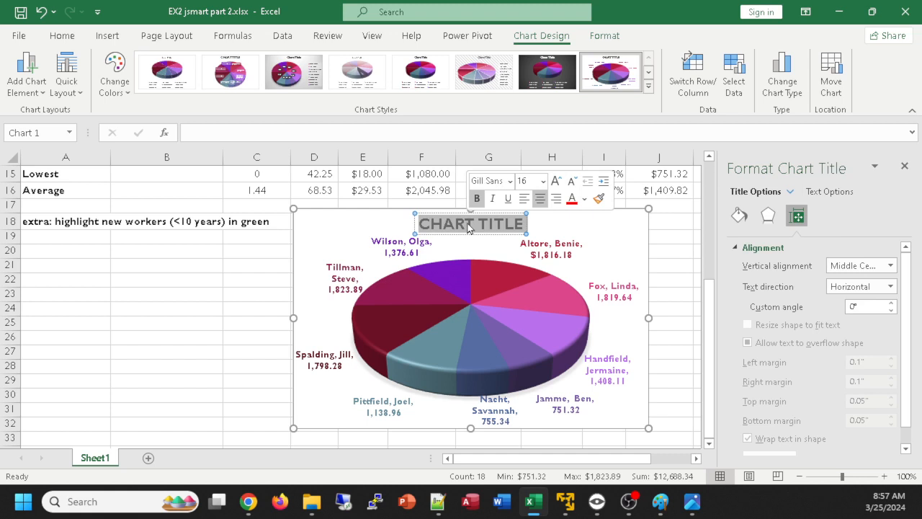
{"action": "type", "text": "PAY"}
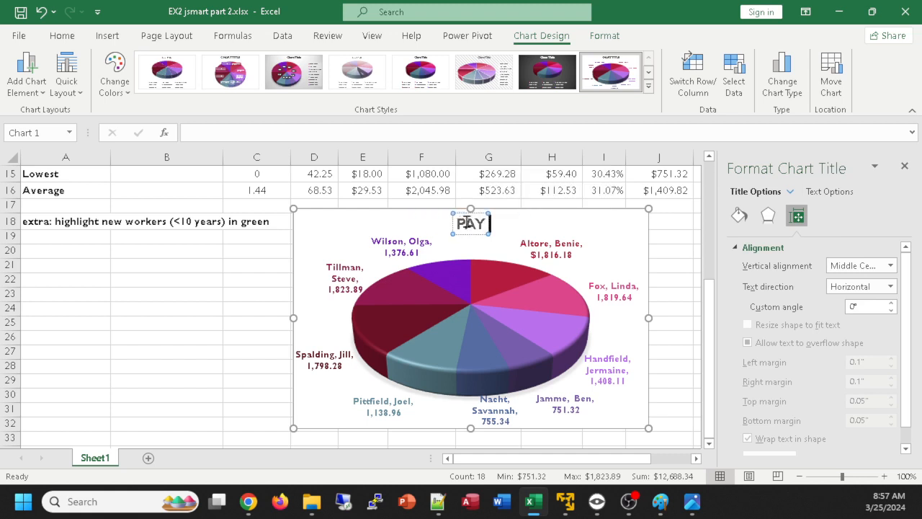
{"action": "type", "text": " COMPARISON"}
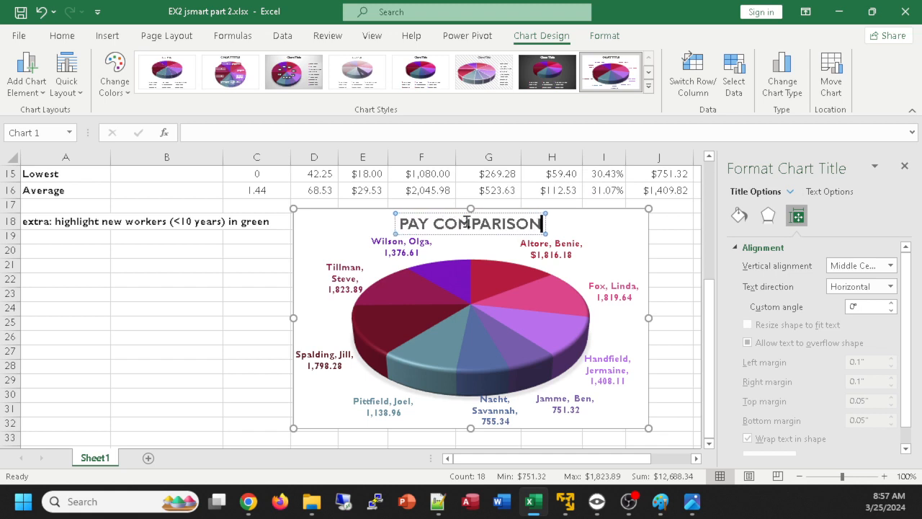
{"action": "type", "text": " THIS PE"}
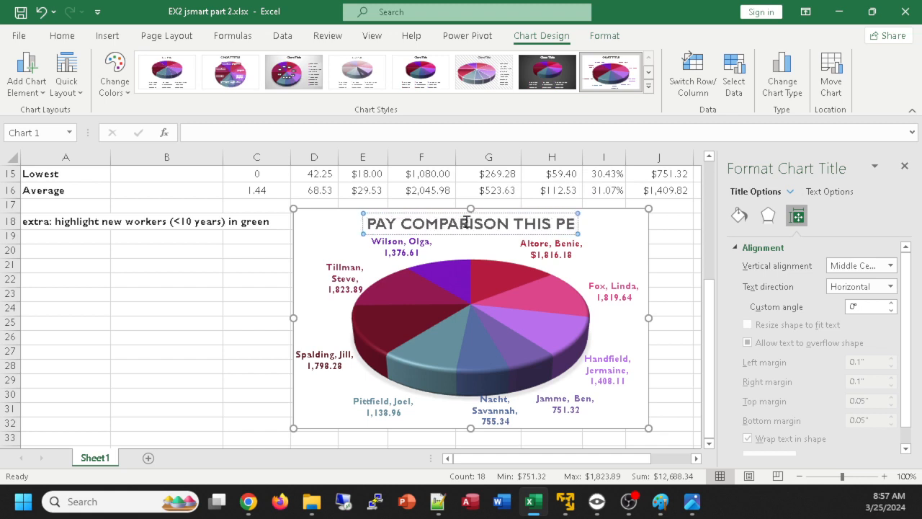
{"action": "type", "text": "RIOD"}
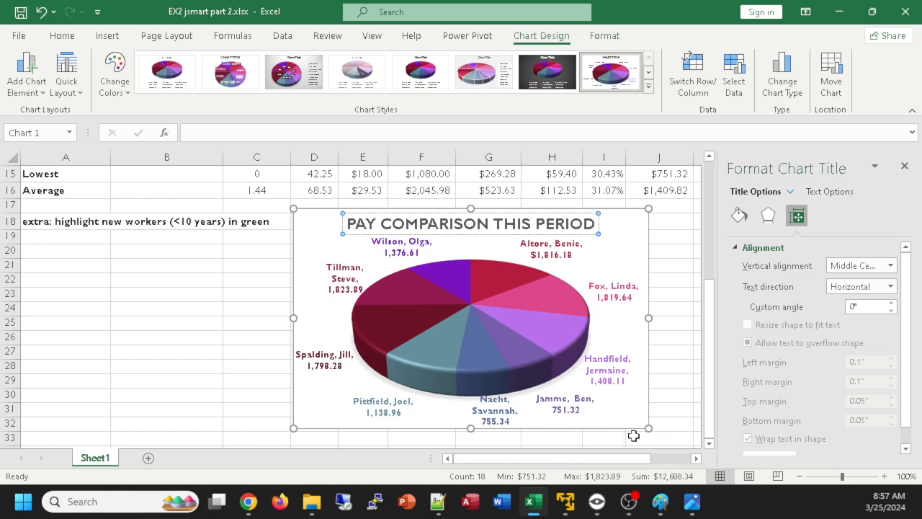
Pull the slice with the lowest net pay (751.32) out of the pie by about 28%
{"action": "left_click", "coordinate": [509, 344]}
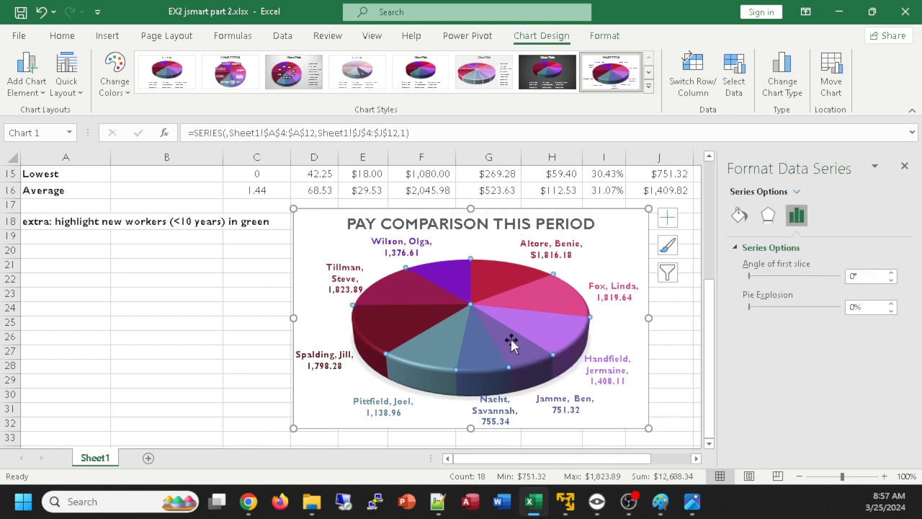
{"action": "left_click", "coordinate": [512, 343]}
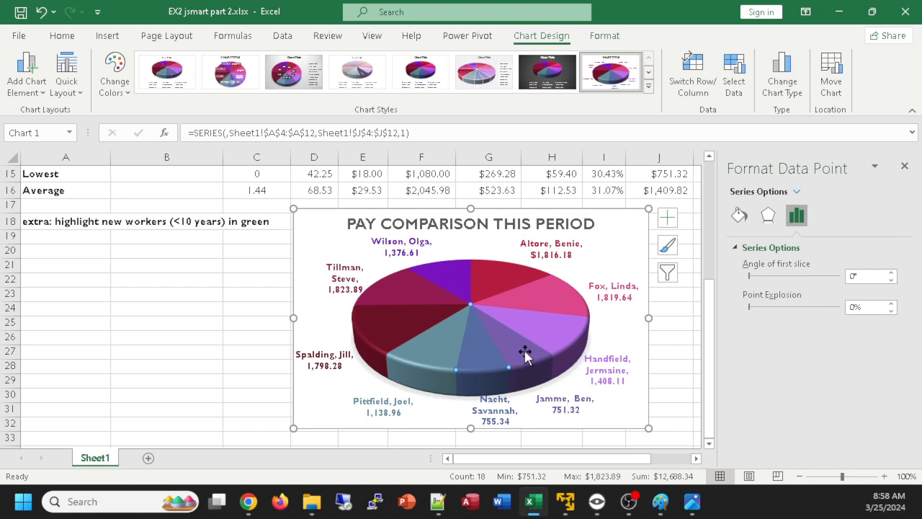
{"action": "left_click", "coordinate": [520, 351]}
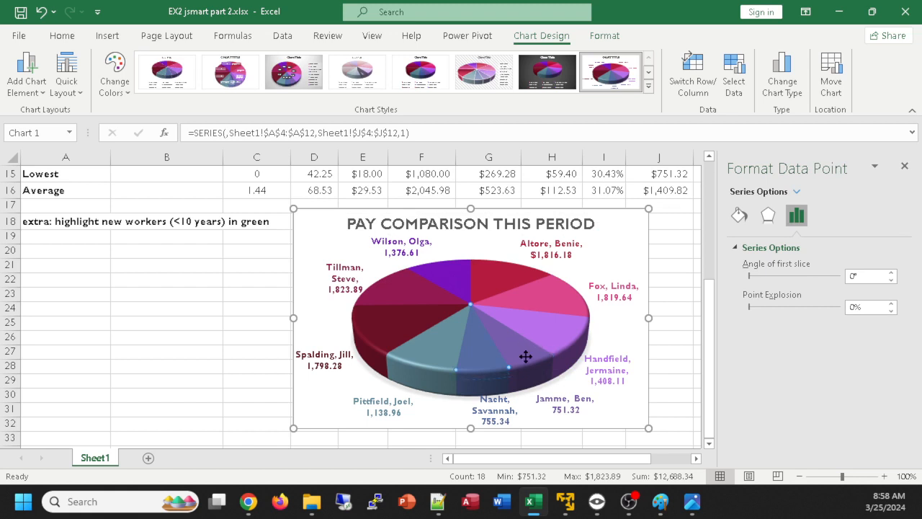
{"action": "left_click_drag", "start_coordinate": [526, 357], "coordinate": [527, 357]}
{"action": "key", "text": "ctrl+z"}
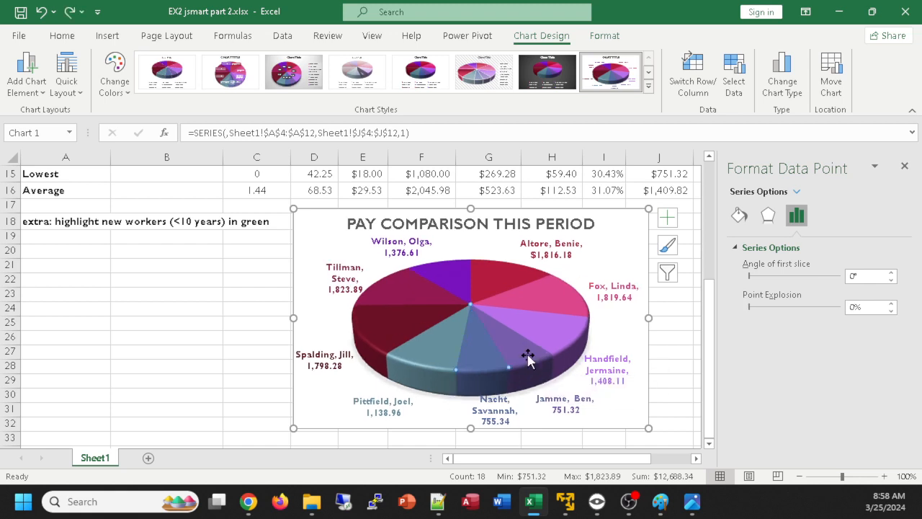
{"action": "left_click", "coordinate": [529, 356]}
{"action": "left_click_drag", "start_coordinate": [531, 351], "coordinate": [552, 369]}
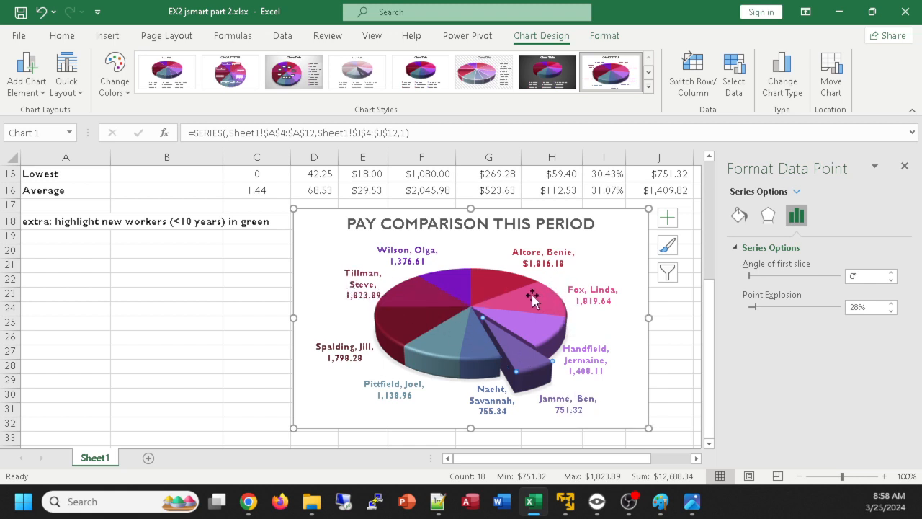
Pull out the slice with the highest net pay (1,823.89) by about 11% and adjust the lowest slice's explosion to about 12%
{"action": "left_click", "coordinate": [400, 294]}
{"action": "left_click_drag", "start_coordinate": [398, 288], "coordinate": [390, 286]}
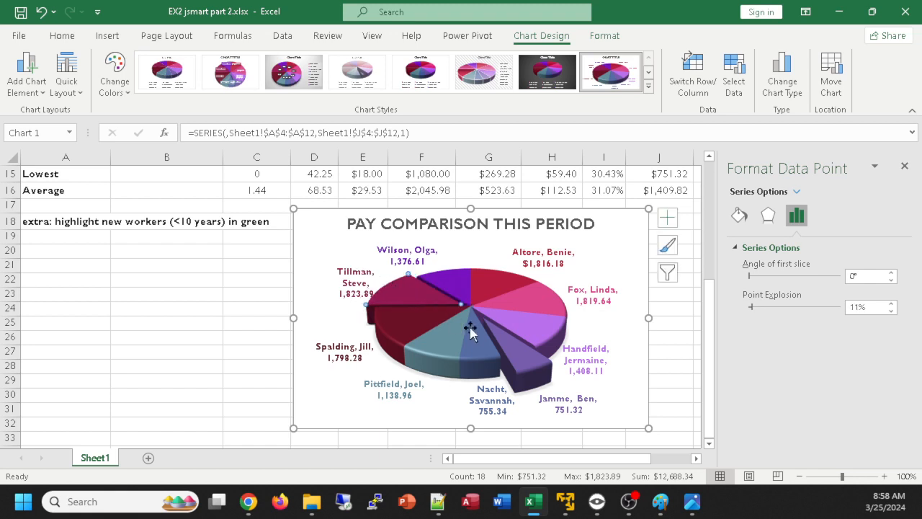
{"action": "left_click", "coordinate": [521, 358]}
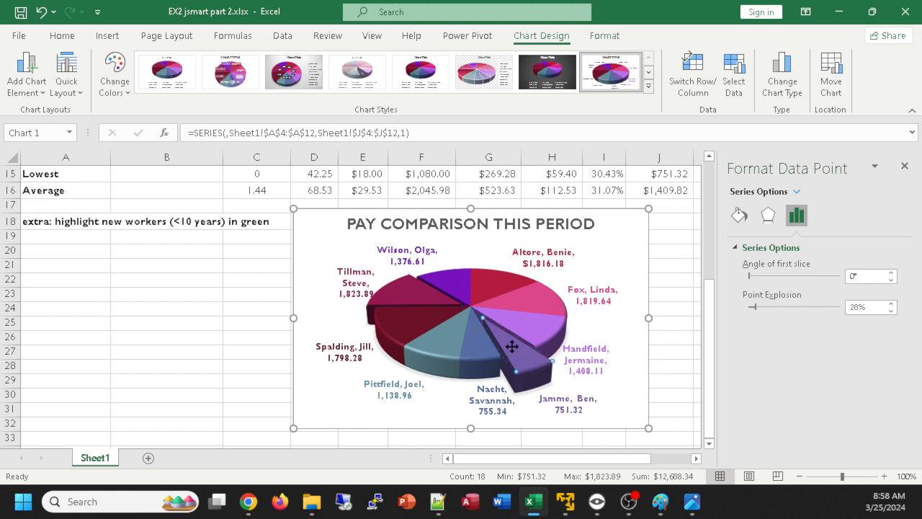
{"action": "left_click_drag", "start_coordinate": [512, 348], "coordinate": [546, 383]}
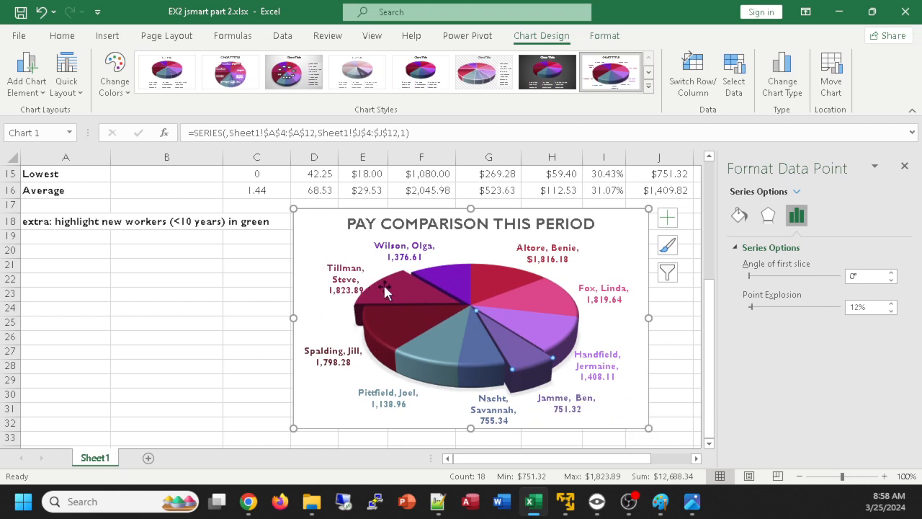
Move the data label of the slice with the highest net pay outward, clear of the pie
{"action": "left_click", "coordinate": [338, 266]}
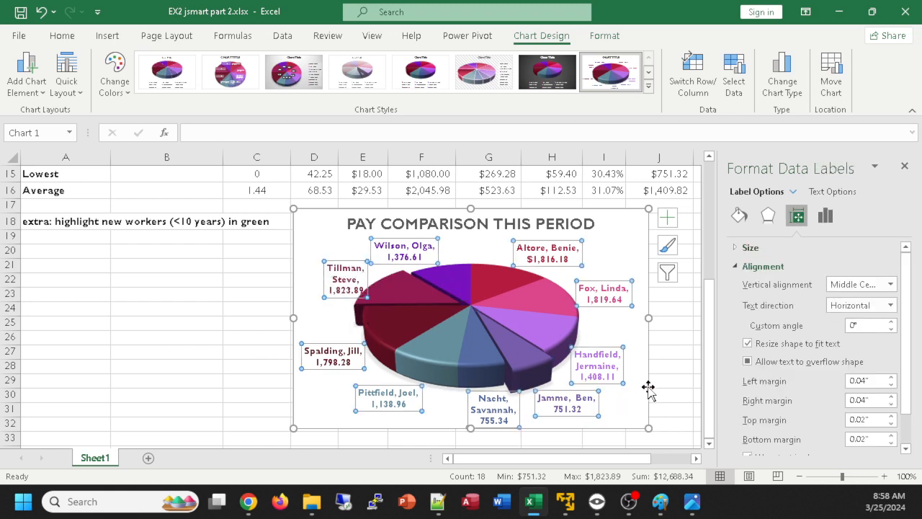
{"action": "left_click", "coordinate": [336, 266]}
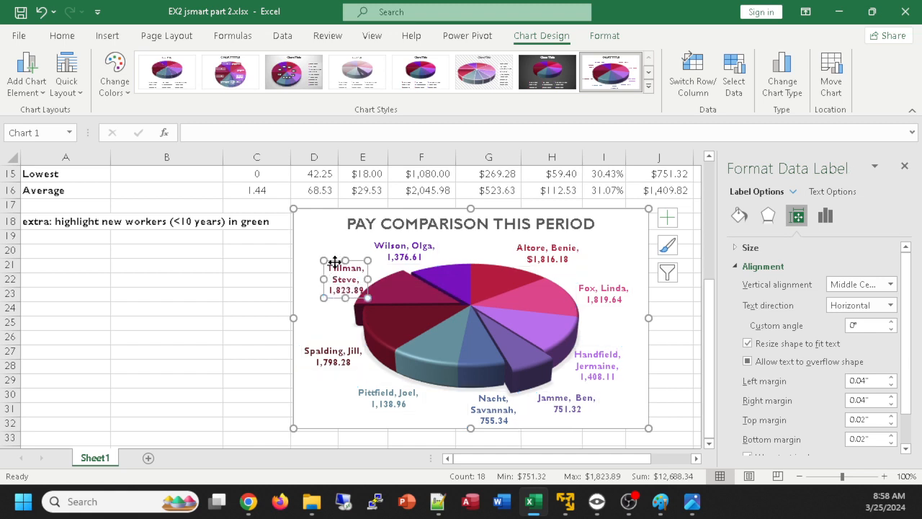
{"action": "left_click_drag", "start_coordinate": [335, 263], "coordinate": [327, 258]}
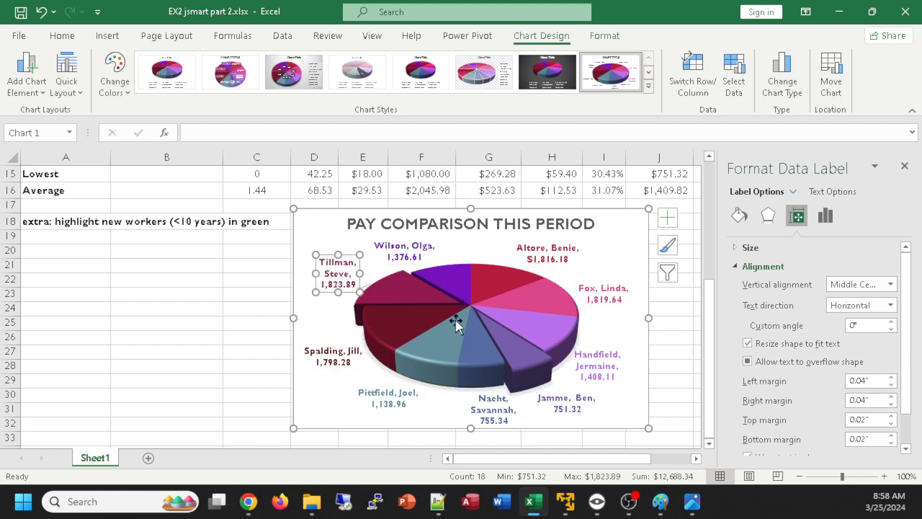
{"action": "left_click", "coordinate": [570, 402]}
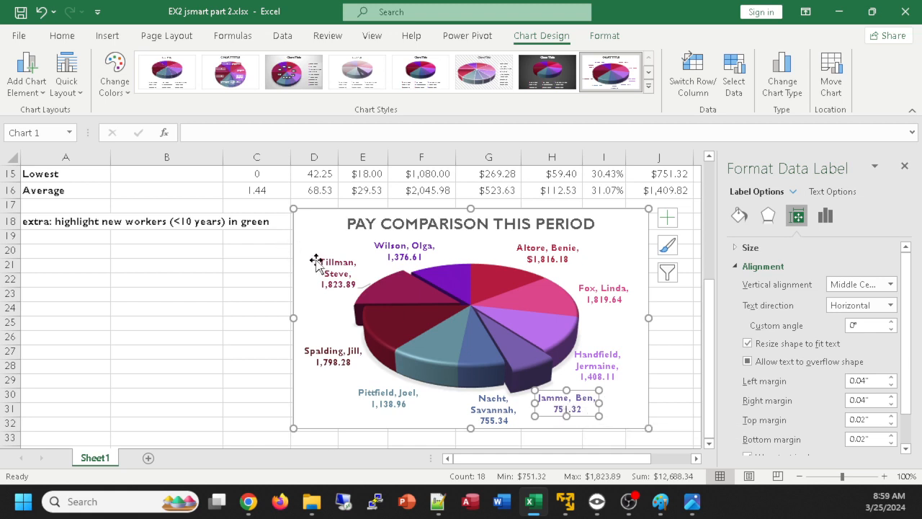
{"action": "left_click", "coordinate": [499, 271]}
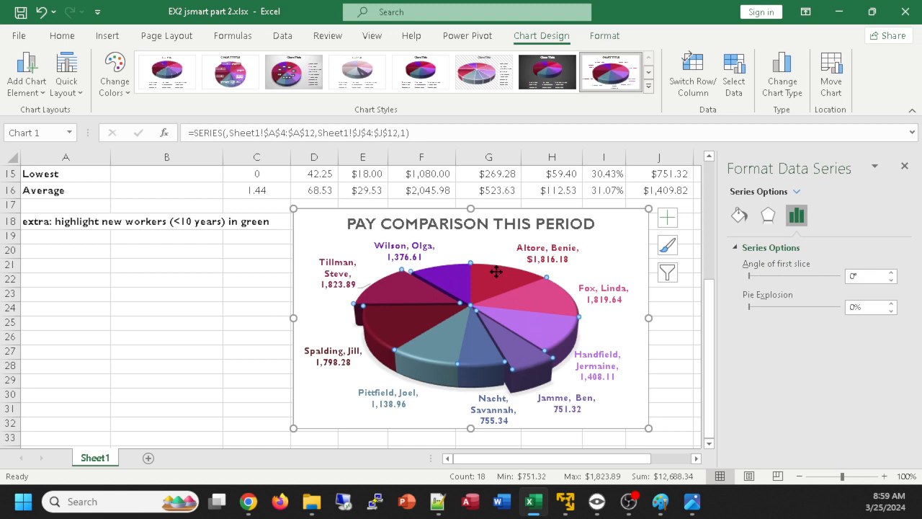
{"action": "left_click", "coordinate": [495, 268]}
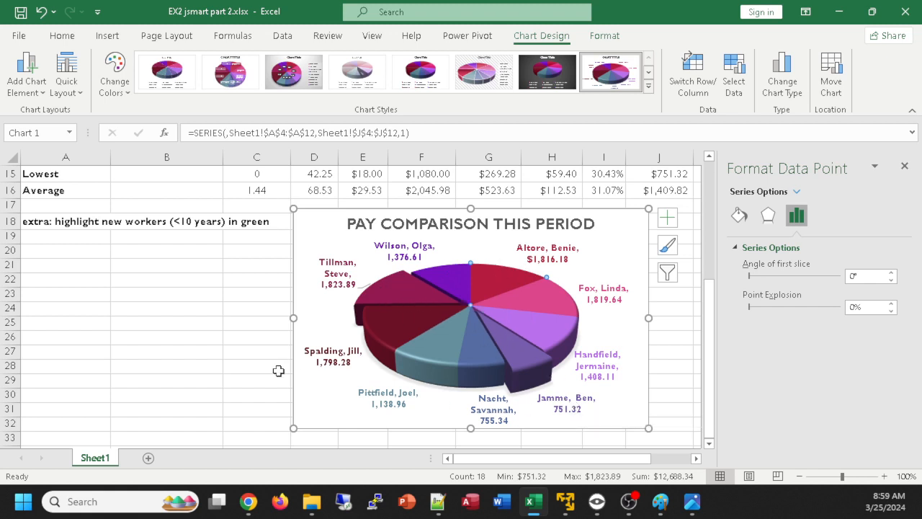
Nudge the pie chart into position below the table, enlarge it slightly, and close its formatting options
{"action": "left_click", "coordinate": [221, 354]}
{"action": "left_click", "coordinate": [312, 235]}
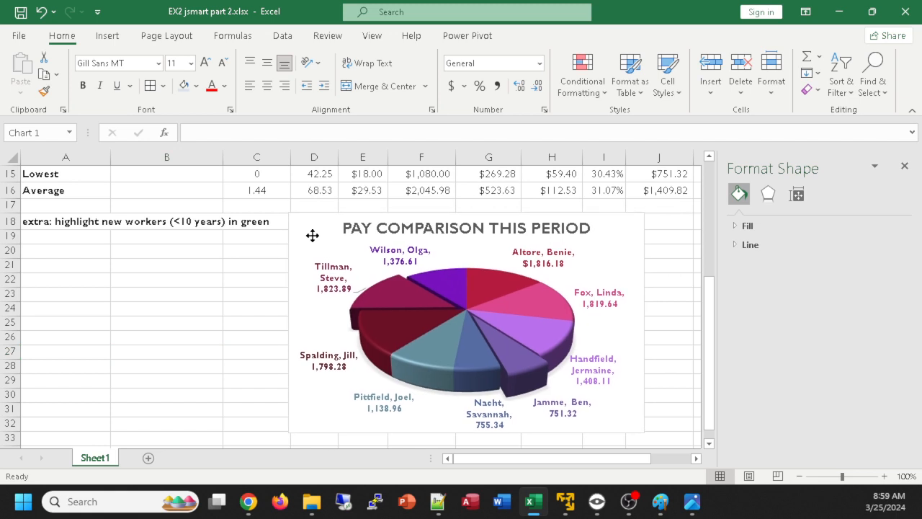
{"action": "left_click_drag", "start_coordinate": [312, 235], "coordinate": [319, 235]}
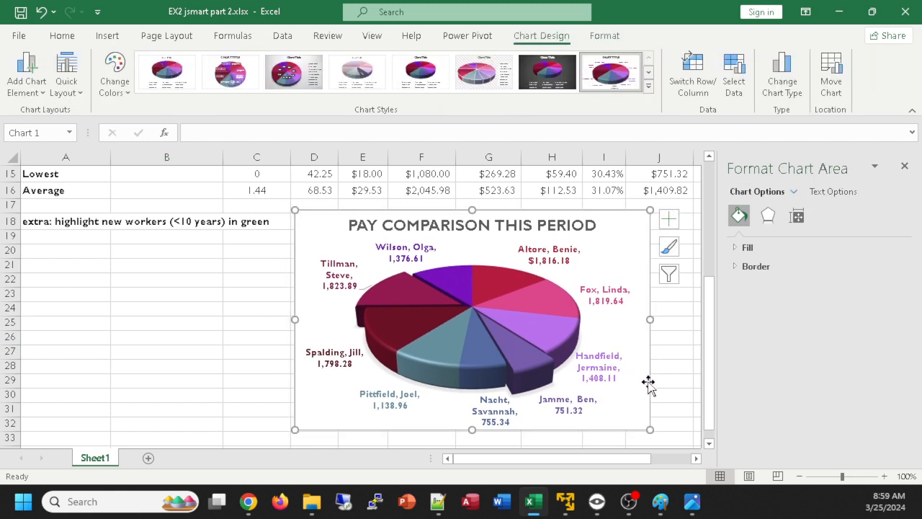
{"action": "left_click_drag", "start_coordinate": [650, 431], "coordinate": [660, 439]}
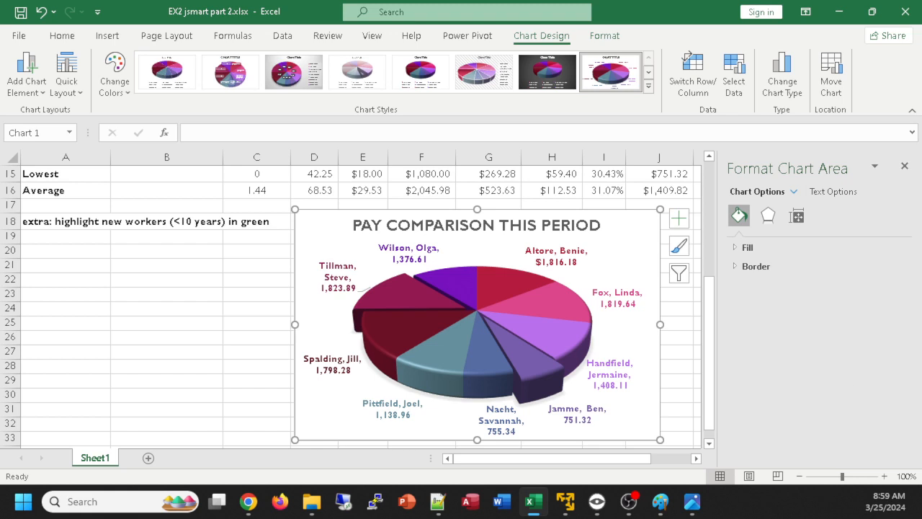
{"action": "key", "text": "alt+Tab"}
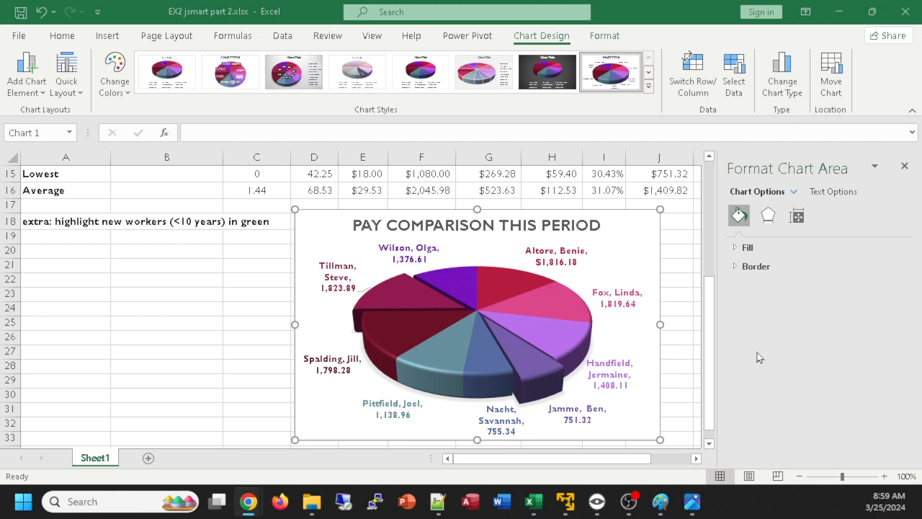
{"action": "scroll", "coordinate": [573, 278], "scroll_direction": "up", "scroll_amount": 4}
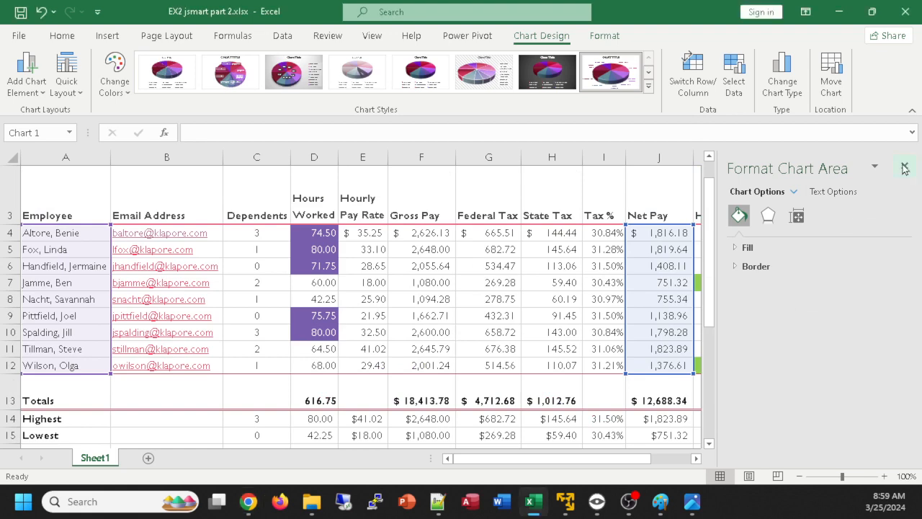
{"action": "left_click", "coordinate": [905, 166]}
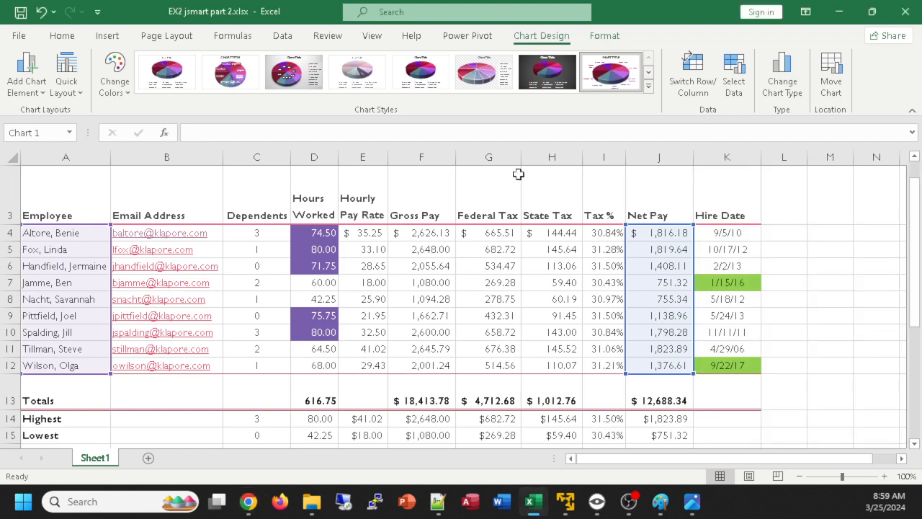
{"action": "left_click", "coordinate": [457, 179]}
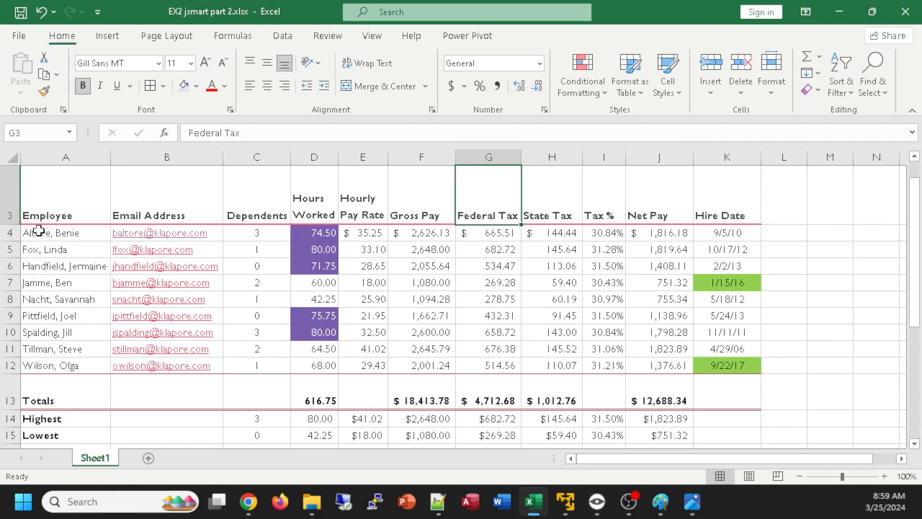
{"action": "left_click", "coordinate": [327, 37]}
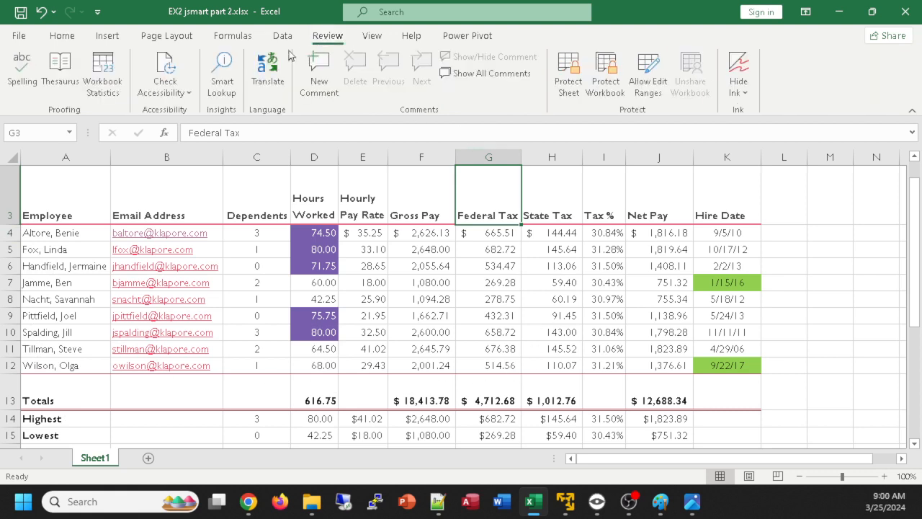
{"action": "left_click", "coordinate": [22, 65]}
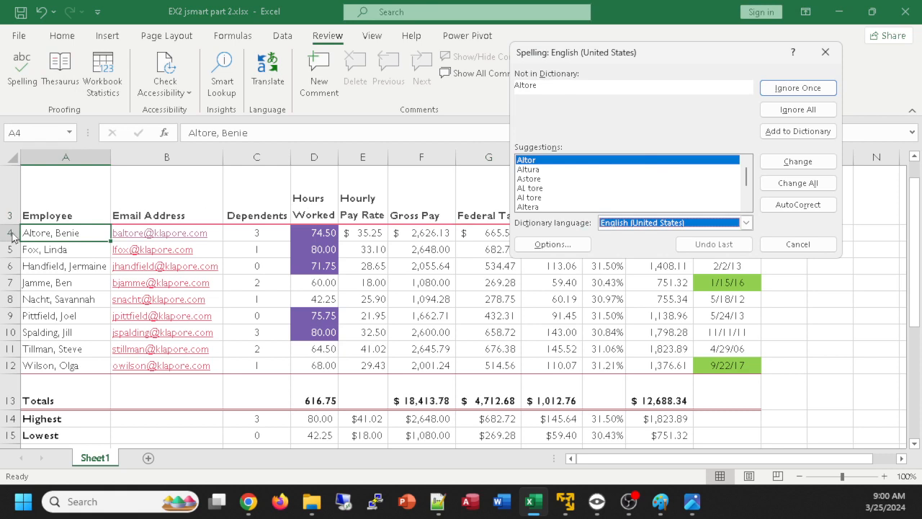
{"action": "left_click", "coordinate": [797, 89]}
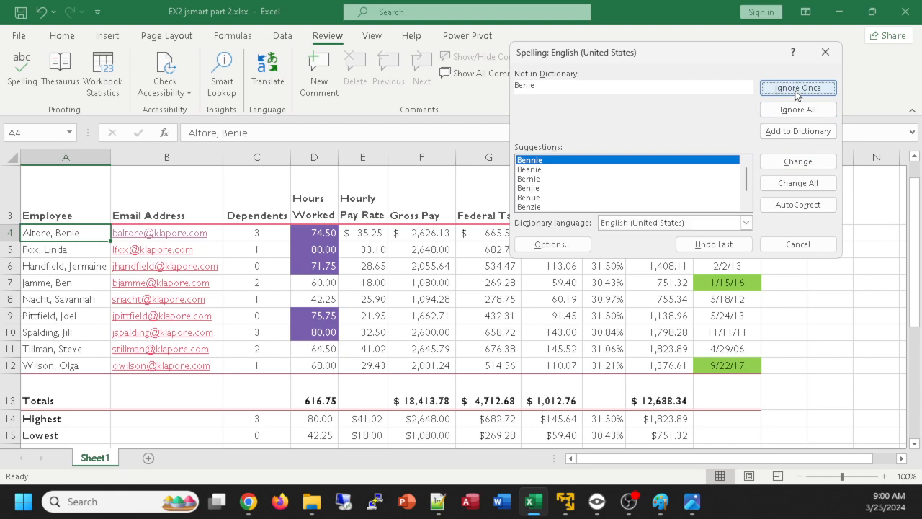
{"action": "left_click", "coordinate": [797, 88]}
{"action": "left_click", "coordinate": [797, 89]}
{"action": "left_click", "coordinate": [797, 89]}
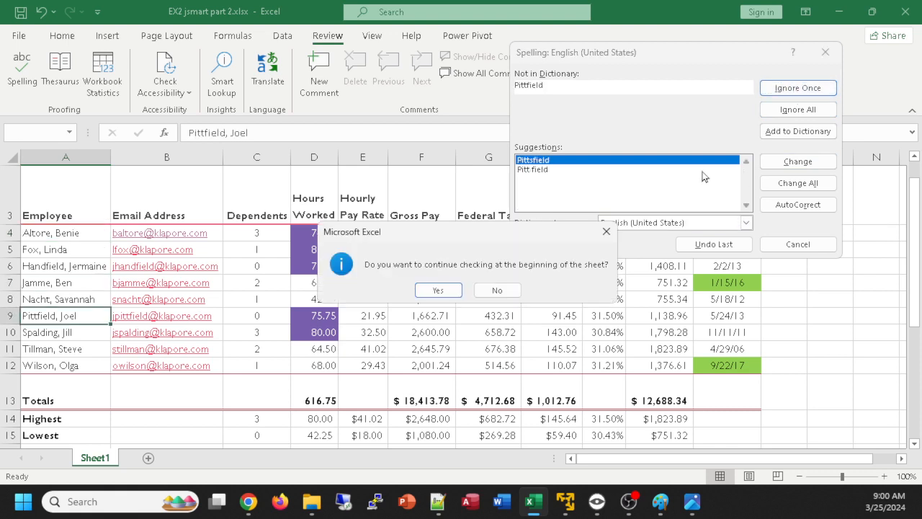
{"action": "left_click", "coordinate": [438, 291]}
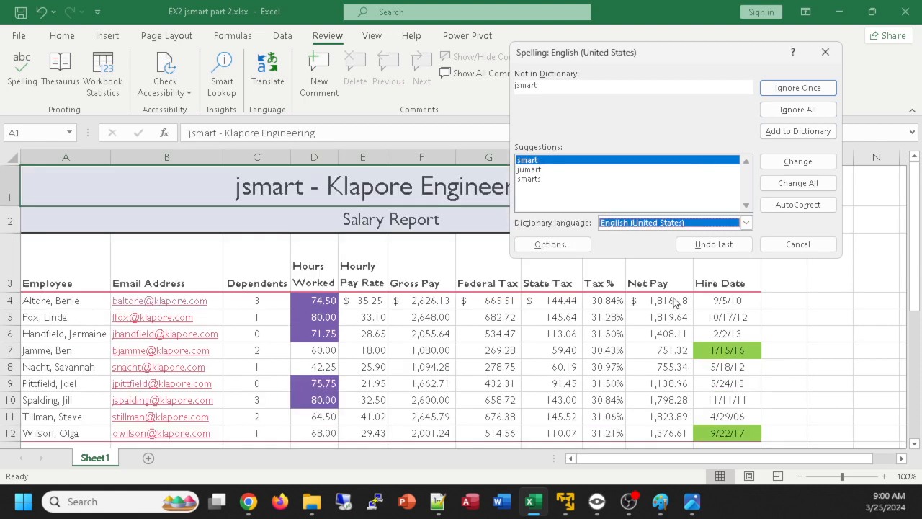
{"action": "left_click", "coordinate": [785, 89]}
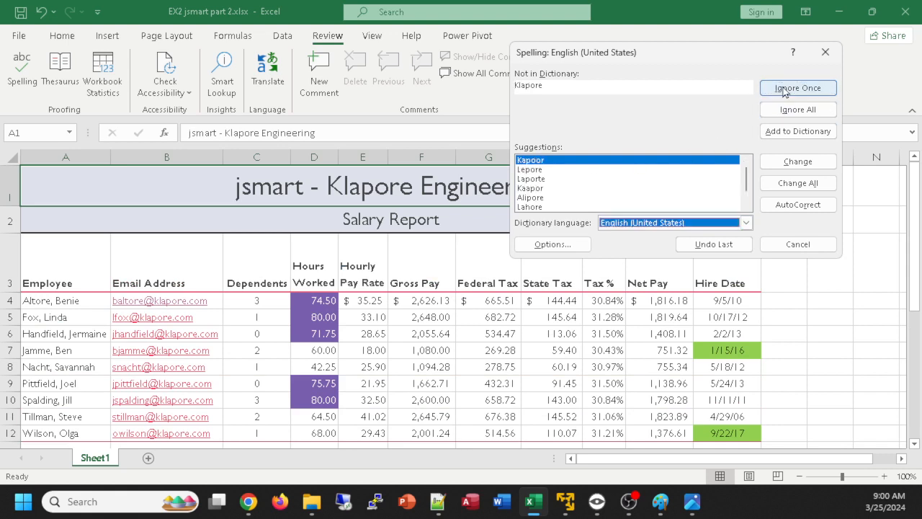
{"action": "left_click", "coordinate": [784, 88]}
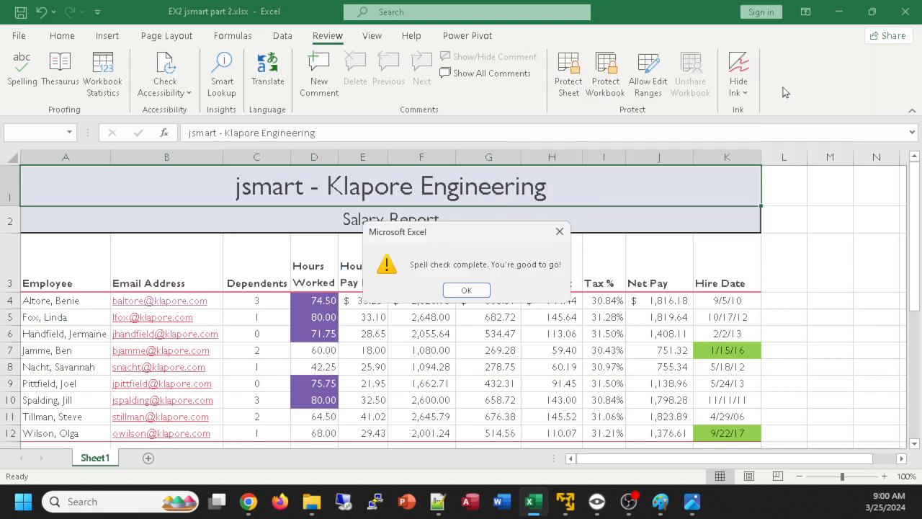
{"action": "left_click", "coordinate": [467, 290]}
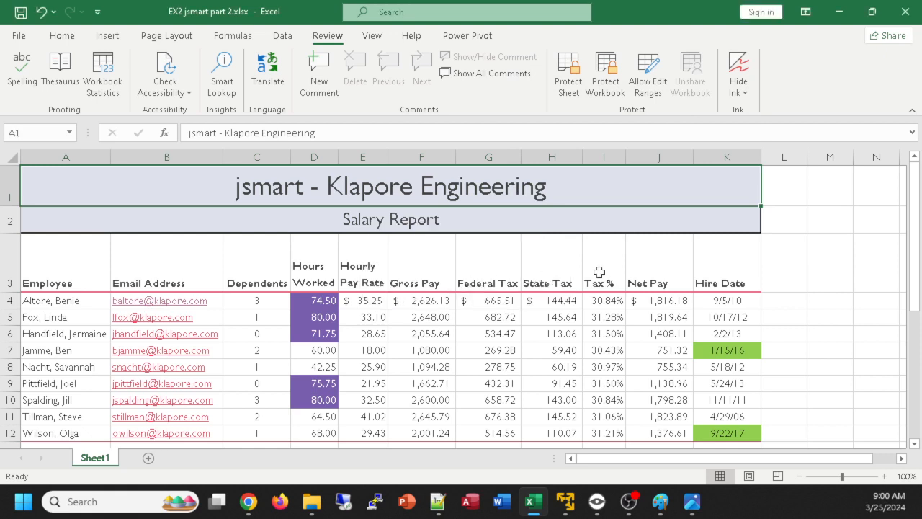
Run a spelling check on only the column headings in A3:K3
{"action": "left_click_drag", "start_coordinate": [714, 260], "coordinate": [67, 257]}
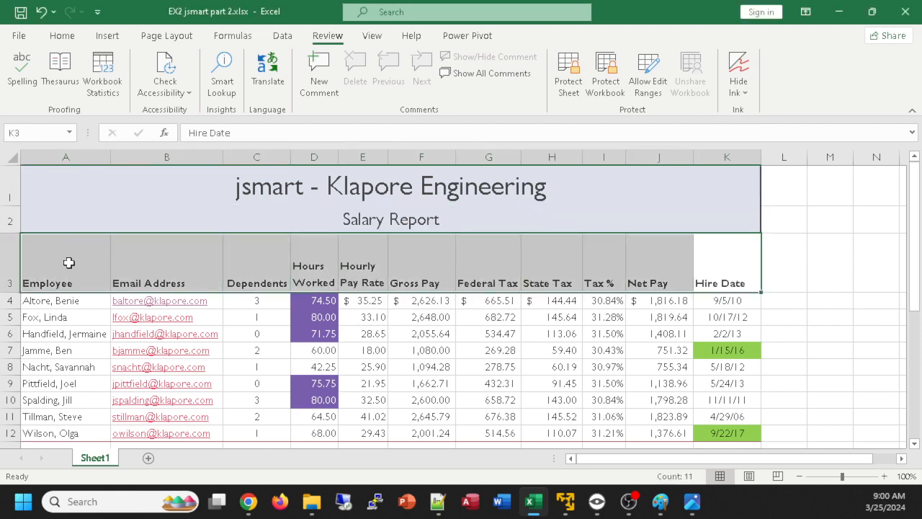
{"action": "left_click", "coordinate": [21, 77]}
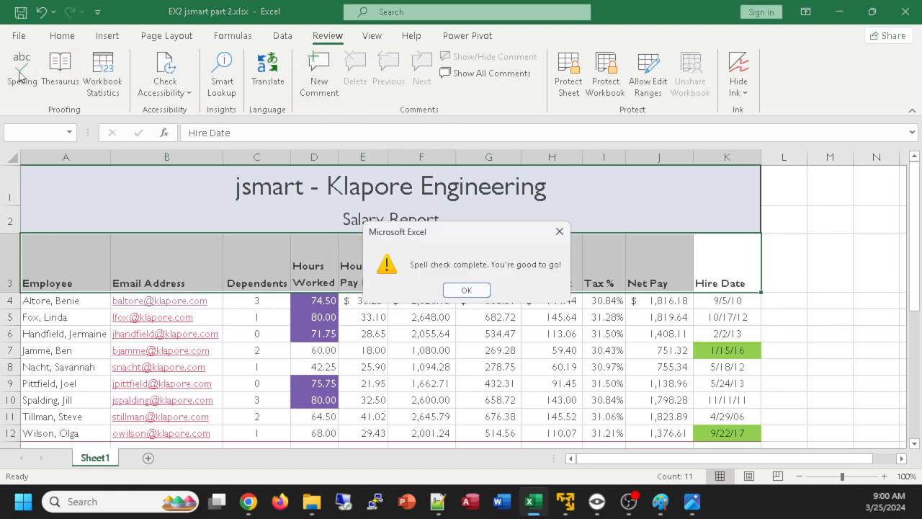
{"action": "left_click", "coordinate": [467, 290]}
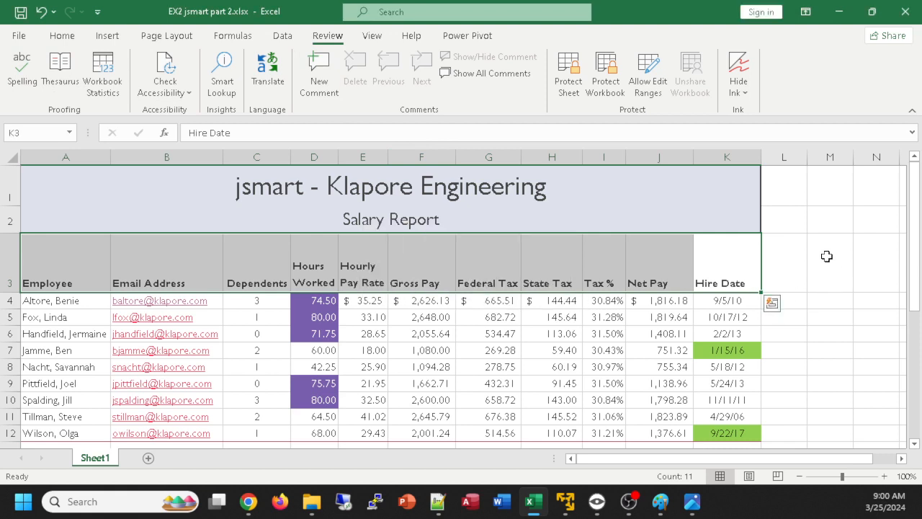
{"action": "left_click", "coordinate": [827, 256]}
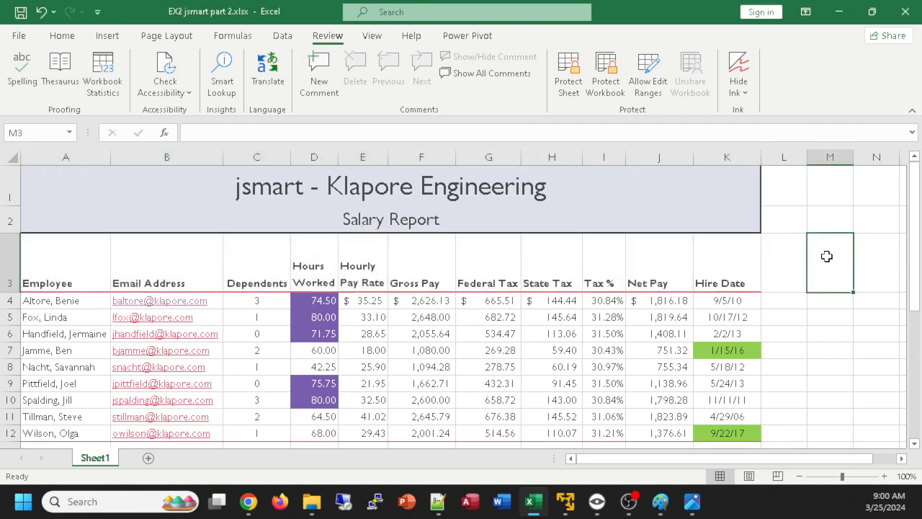
Misspell the heading in C3 as "Deendents" to test the spelling check
{"action": "left_click", "coordinate": [493, 277]}
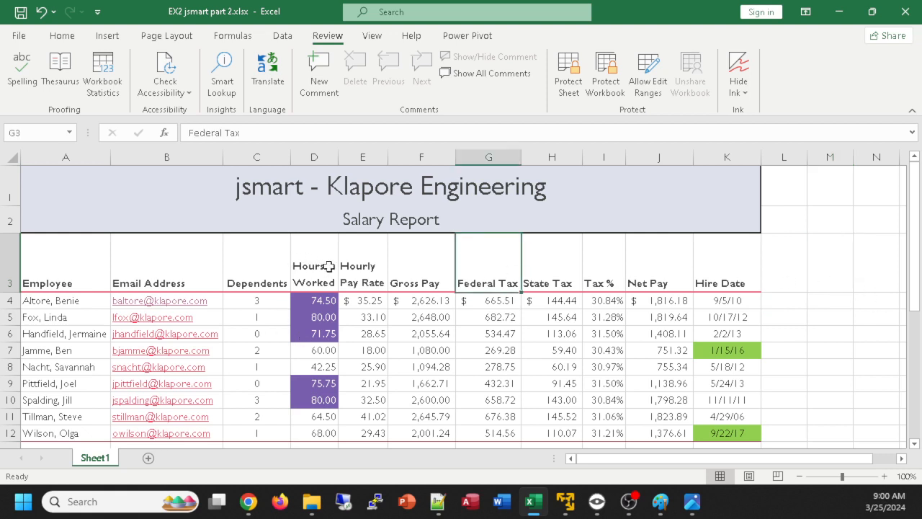
{"action": "double_click", "coordinate": [249, 283]}
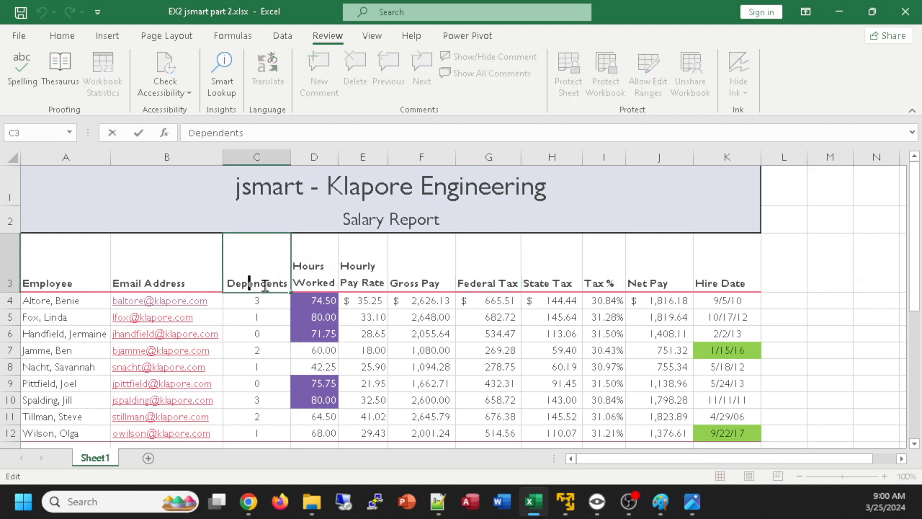
{"action": "key", "text": "BackSpace"}
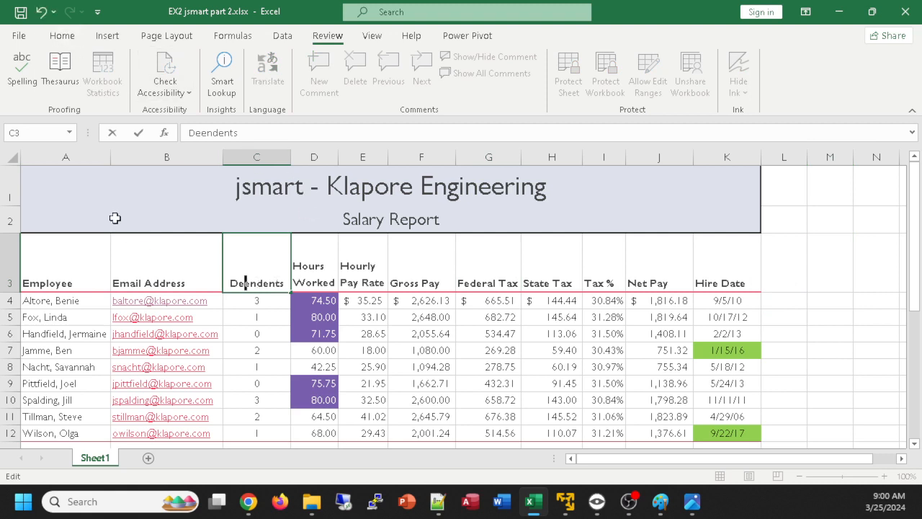
{"action": "left_click", "coordinate": [47, 195]}
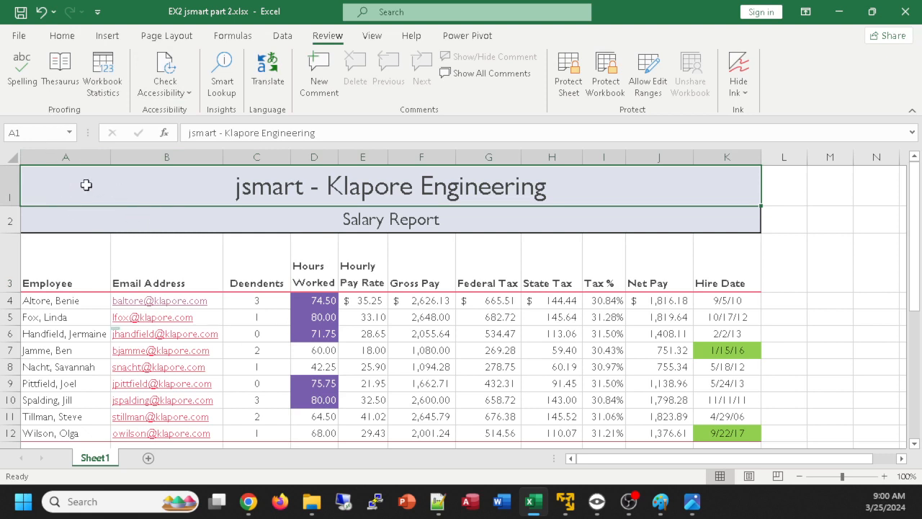
Spell-check the sheet from the title in A1, ignoring "jsmart" and "Klapore", and replace "Deendents" with the suggestion "Dependents"
{"action": "left_click", "coordinate": [20, 70]}
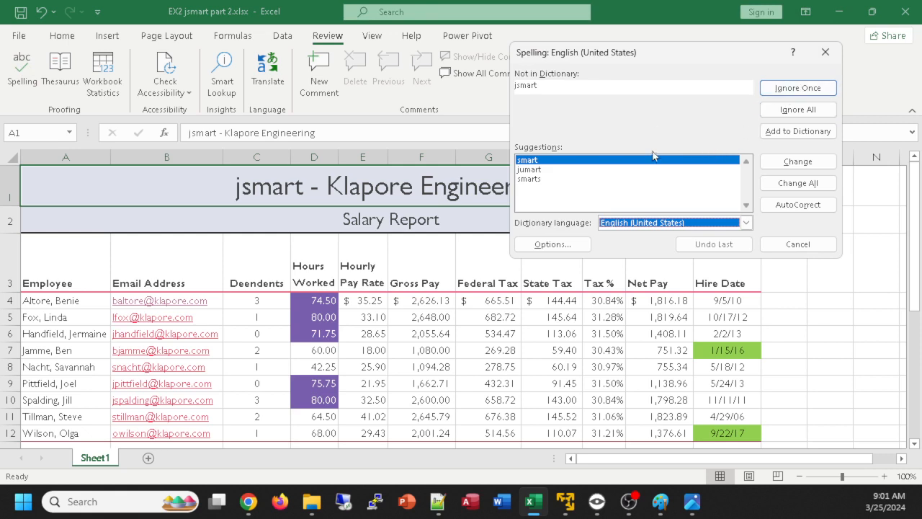
{"action": "left_click", "coordinate": [778, 90]}
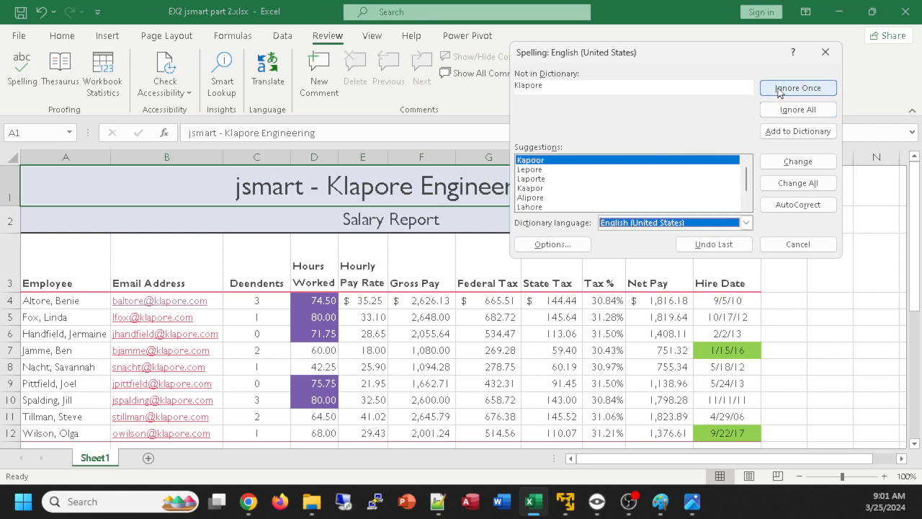
{"action": "left_click", "coordinate": [778, 90]}
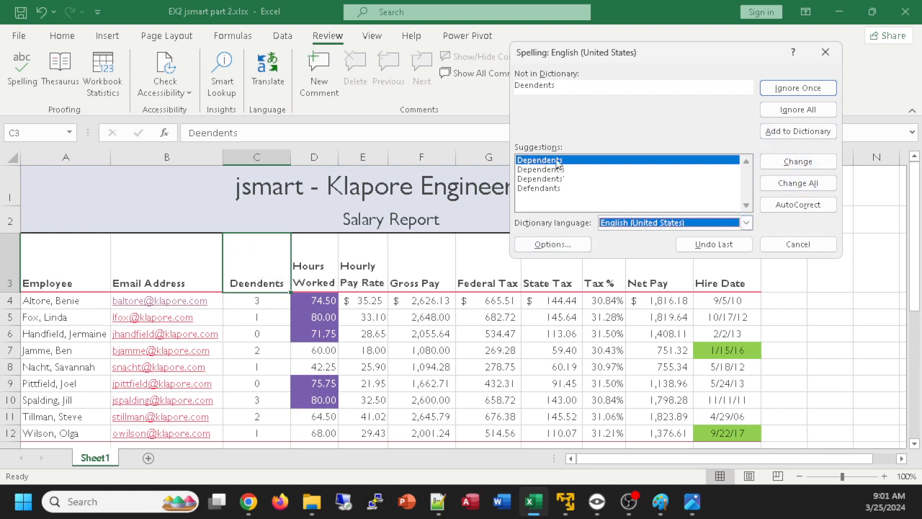
{"action": "left_click", "coordinate": [778, 160]}
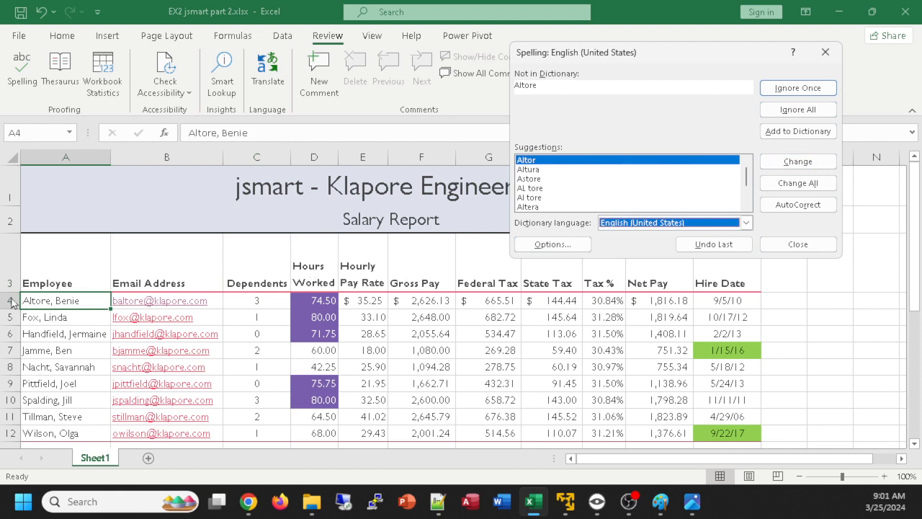
Ignore each remaining flagged employee name to finish the spelling check
{"action": "left_click", "coordinate": [798, 88]}
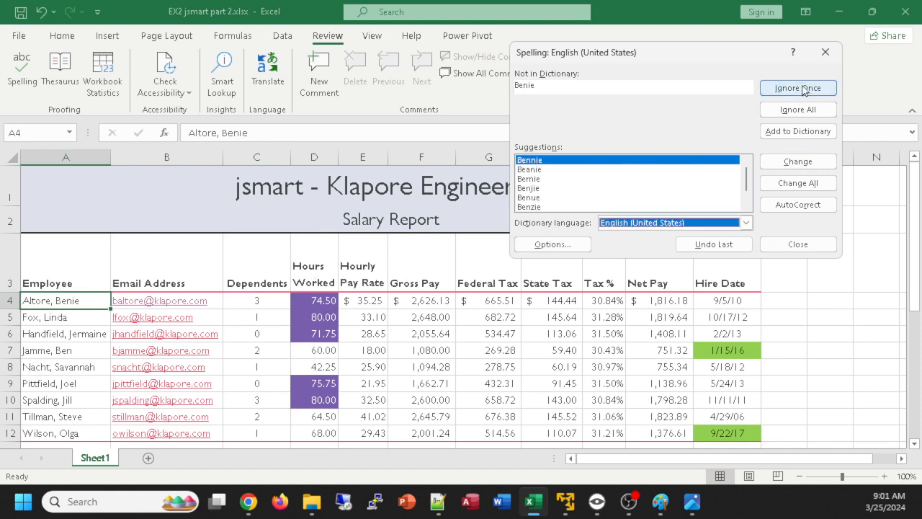
{"action": "left_click", "coordinate": [797, 88]}
{"action": "left_click", "coordinate": [797, 88]}
{"action": "left_click", "coordinate": [797, 87]}
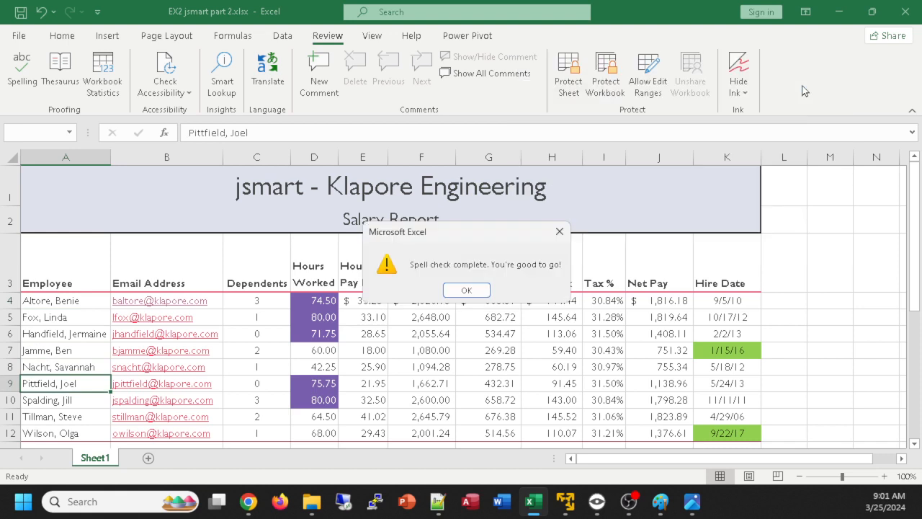
Dismiss the spelling check's closing message and review the salary report from the title down to the pay comparison pie chart
{"action": "left_click", "coordinate": [450, 292]}
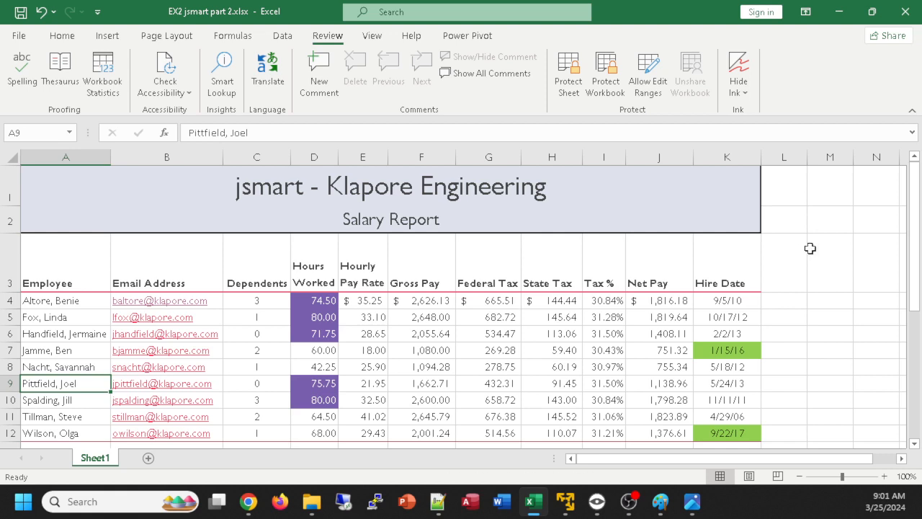
{"action": "scroll", "coordinate": [779, 268], "scroll_direction": "down", "scroll_amount": 5}
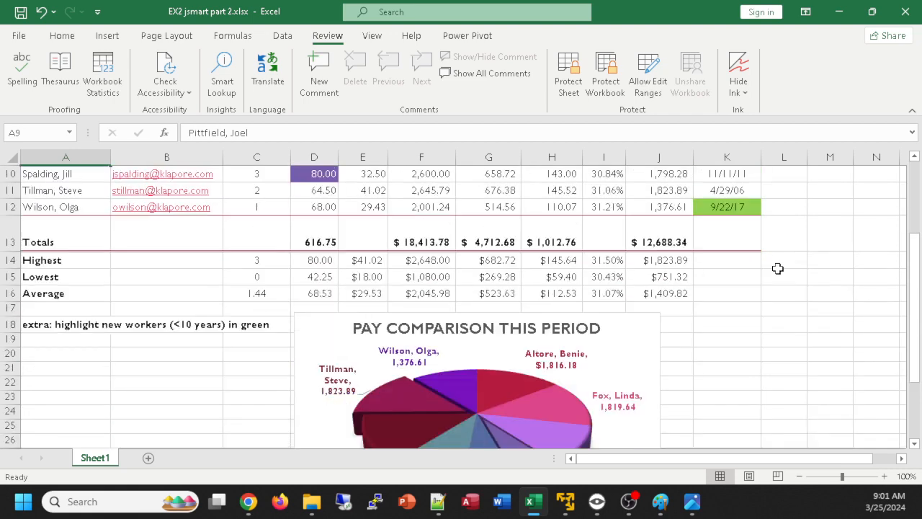
{"action": "scroll", "coordinate": [778, 268], "scroll_direction": "down", "scroll_amount": 2}
{"action": "scroll", "coordinate": [779, 267], "scroll_direction": "up", "scroll_amount": 3}
{"action": "scroll", "coordinate": [778, 267], "scroll_direction": "down", "scroll_amount": 4}
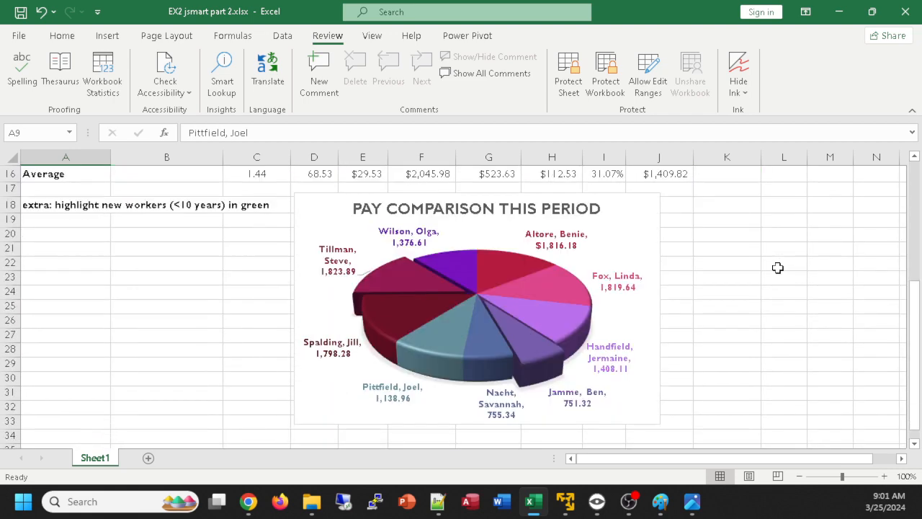
{"action": "scroll", "coordinate": [779, 268], "scroll_direction": "up", "scroll_amount": 5}
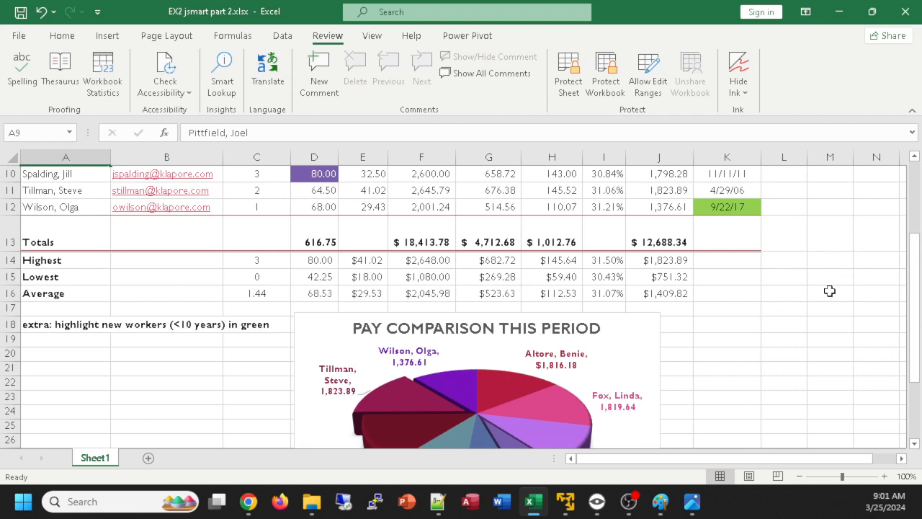
{"action": "scroll", "coordinate": [830, 290], "scroll_direction": "up", "scroll_amount": 2}
{"action": "scroll", "coordinate": [830, 290], "scroll_direction": "up", "scroll_amount": 1}
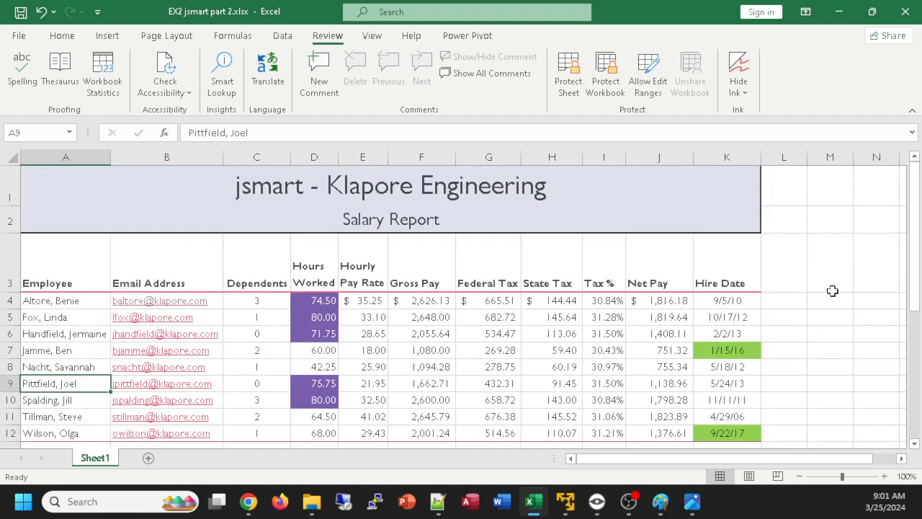
Inspect the formula behind the Hours Worked total in D13
{"action": "scroll", "coordinate": [833, 291], "scroll_direction": "down", "scroll_amount": 1}
{"action": "scroll", "coordinate": [833, 290], "scroll_direction": "up", "scroll_amount": 1}
{"action": "scroll", "coordinate": [598, 317], "scroll_direction": "down", "scroll_amount": 1}
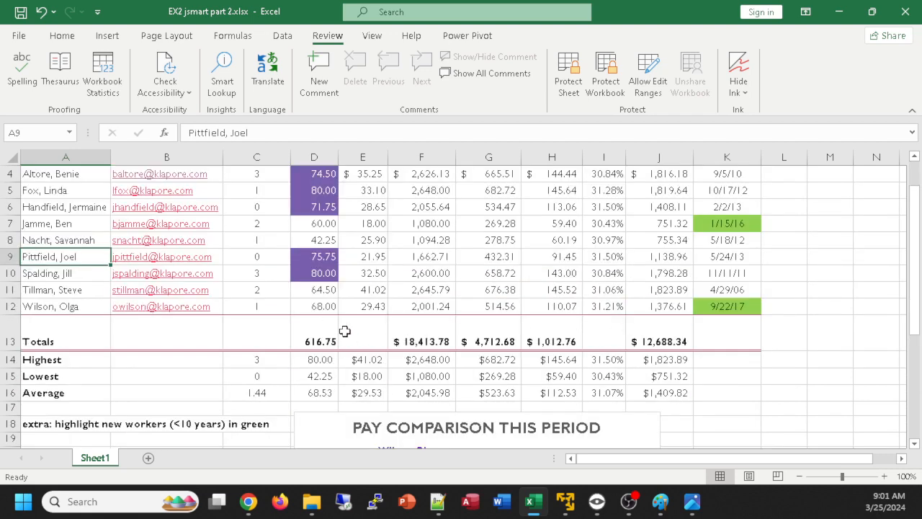
{"action": "scroll", "coordinate": [341, 335], "scroll_direction": "up", "scroll_amount": 1}
{"action": "scroll", "coordinate": [328, 292], "scroll_direction": "down", "scroll_amount": 1}
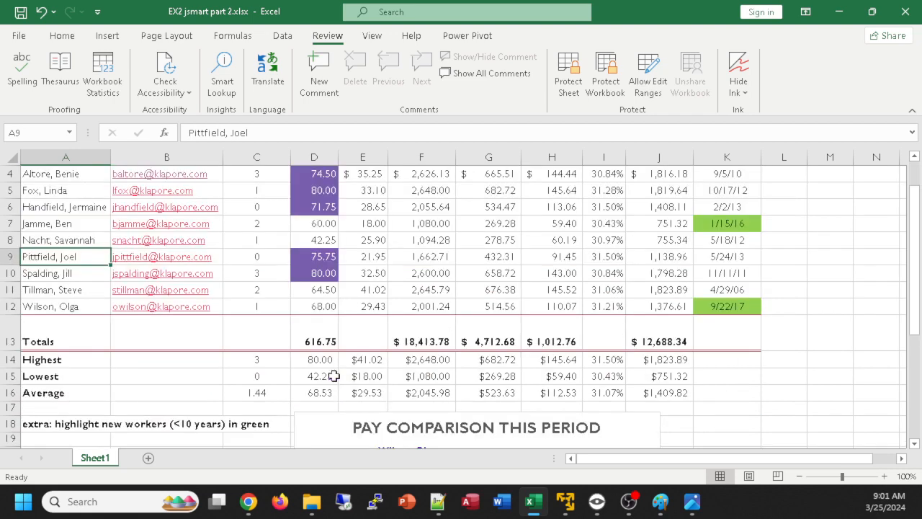
{"action": "left_click", "coordinate": [313, 341]}
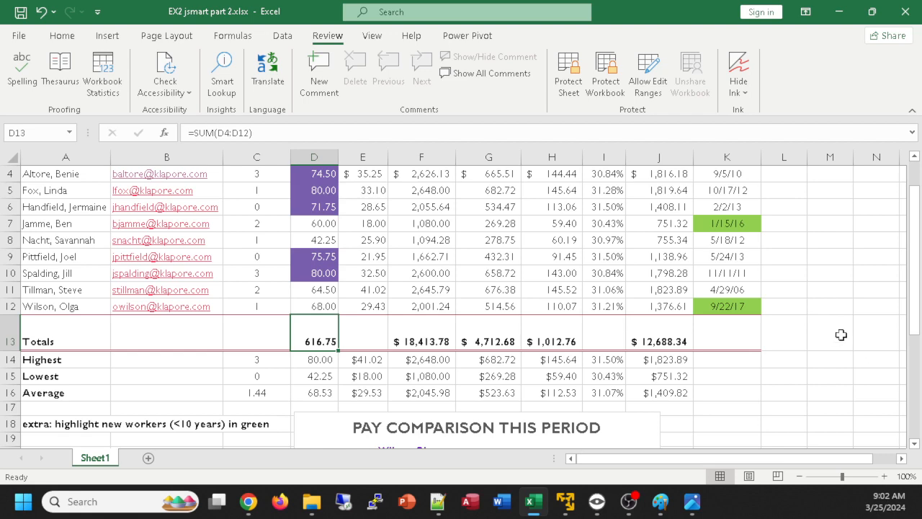
Move the selection to empty cell M13 and look over the column headings, highlighted cells and summary rows of the report
{"action": "scroll", "coordinate": [841, 335], "scroll_direction": "up", "scroll_amount": 1}
{"action": "scroll", "coordinate": [841, 335], "scroll_direction": "down", "scroll_amount": 2}
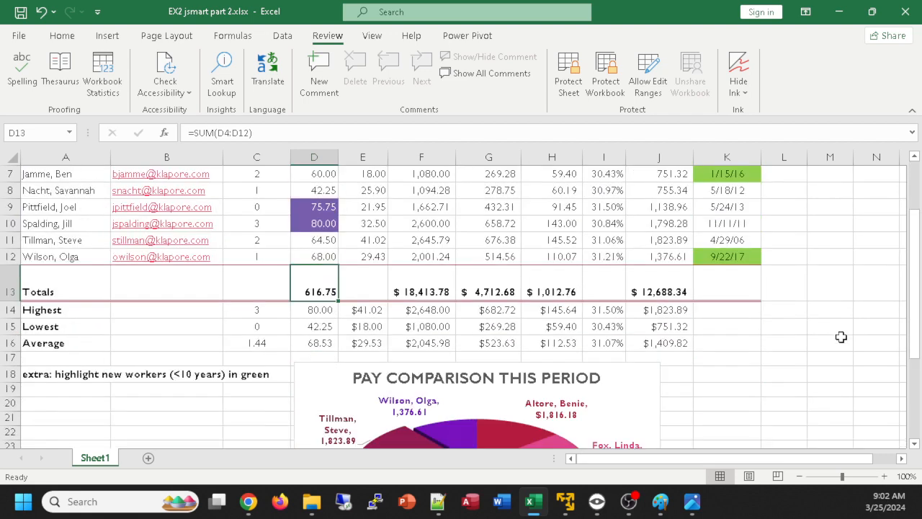
{"action": "scroll", "coordinate": [841, 335], "scroll_direction": "up", "scroll_amount": 2}
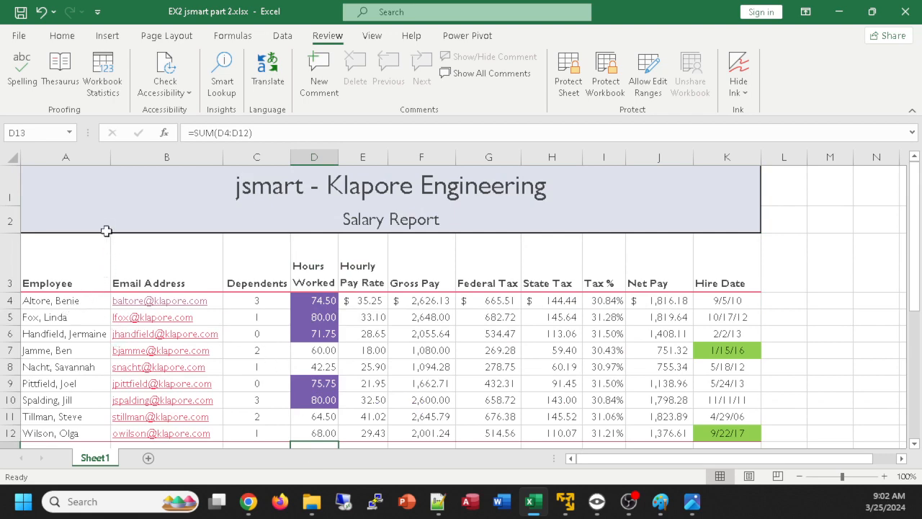
{"action": "scroll", "coordinate": [864, 318], "scroll_direction": "down", "scroll_amount": 1}
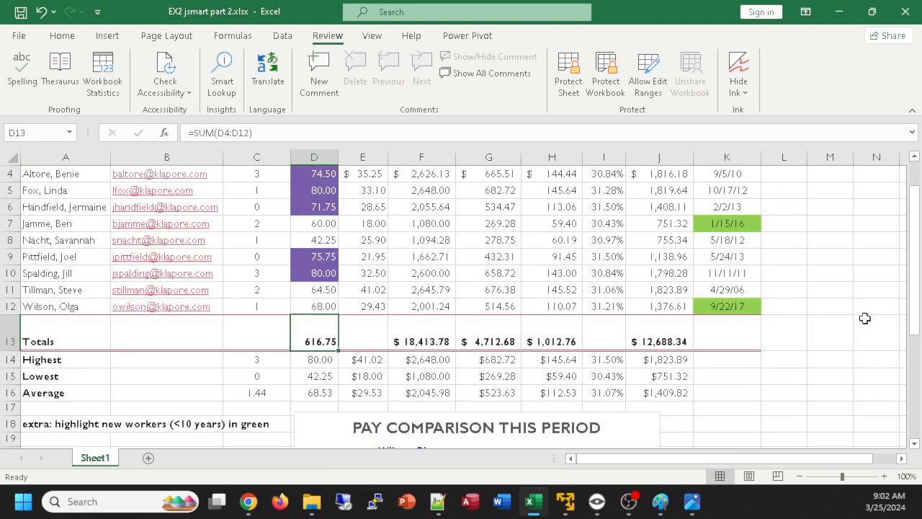
{"action": "left_click", "coordinate": [915, 158]}
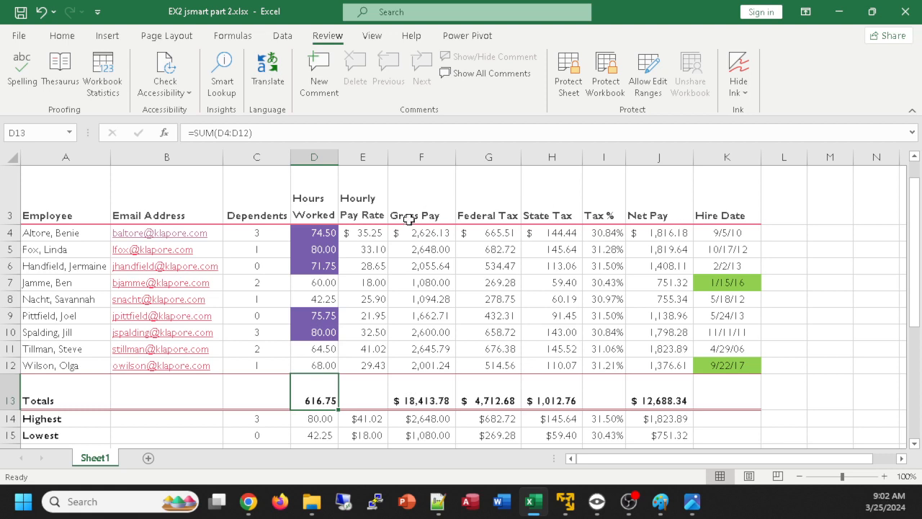
{"action": "left_click", "coordinate": [819, 392]}
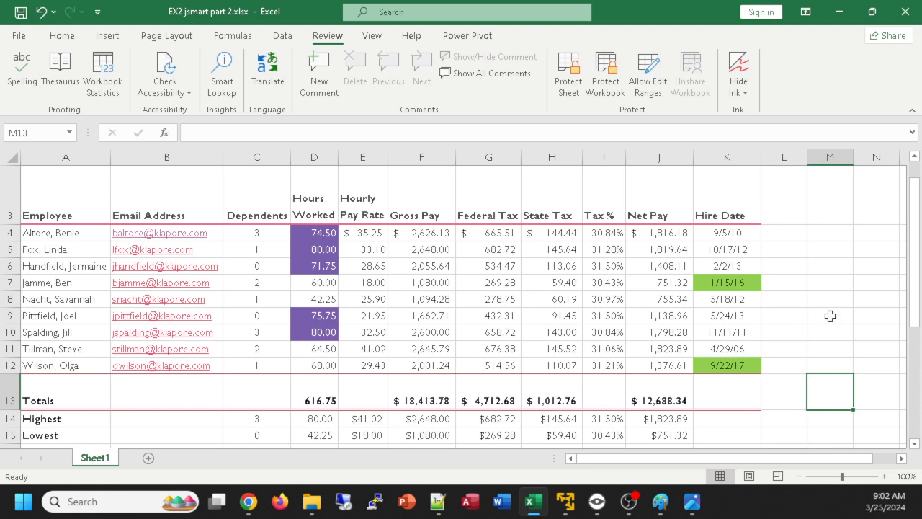
{"action": "scroll", "coordinate": [830, 316], "scroll_direction": "down", "scroll_amount": 1}
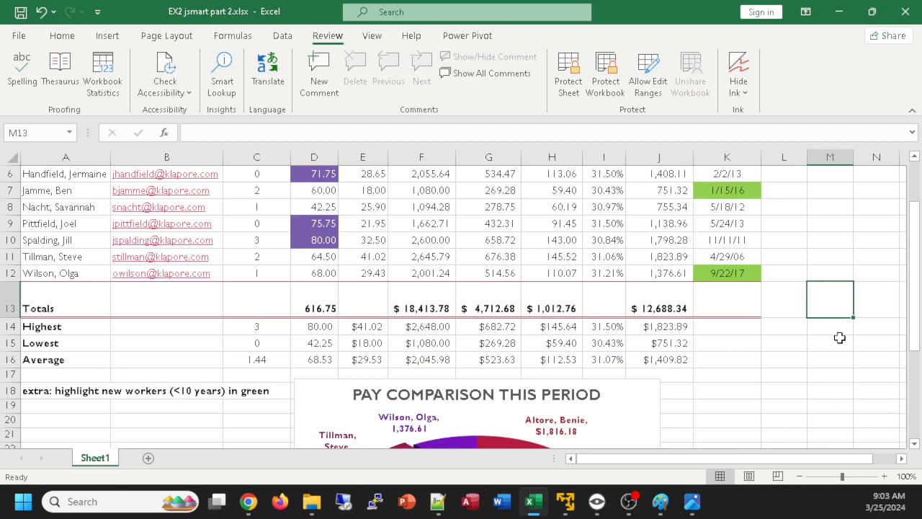
{"action": "scroll", "coordinate": [227, 309], "scroll_direction": "up", "scroll_amount": 1}
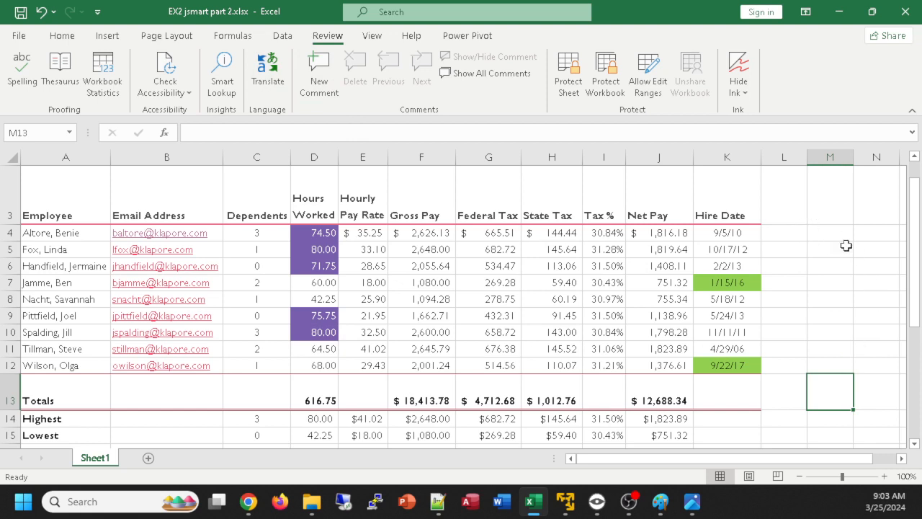
{"action": "scroll", "coordinate": [850, 295], "scroll_direction": "up", "scroll_amount": 1}
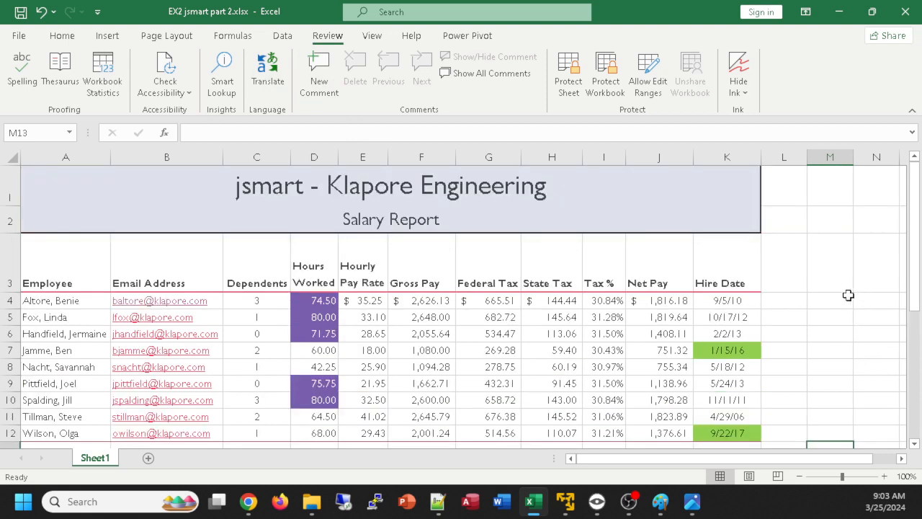